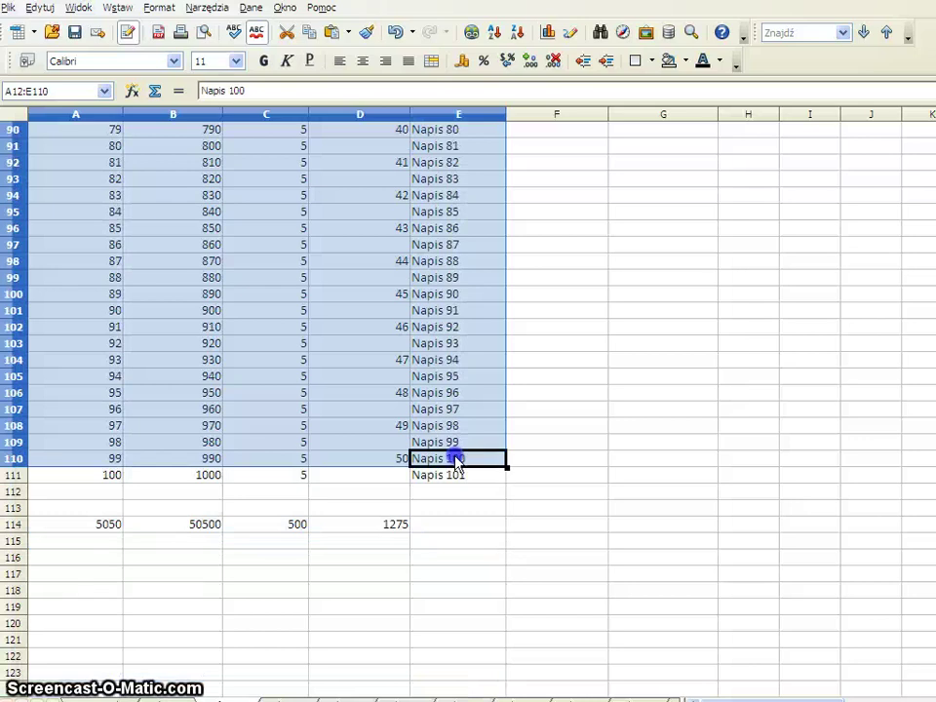
Fill the background of the data range A12:E111 with the pale yellow colour.
click(686, 63)
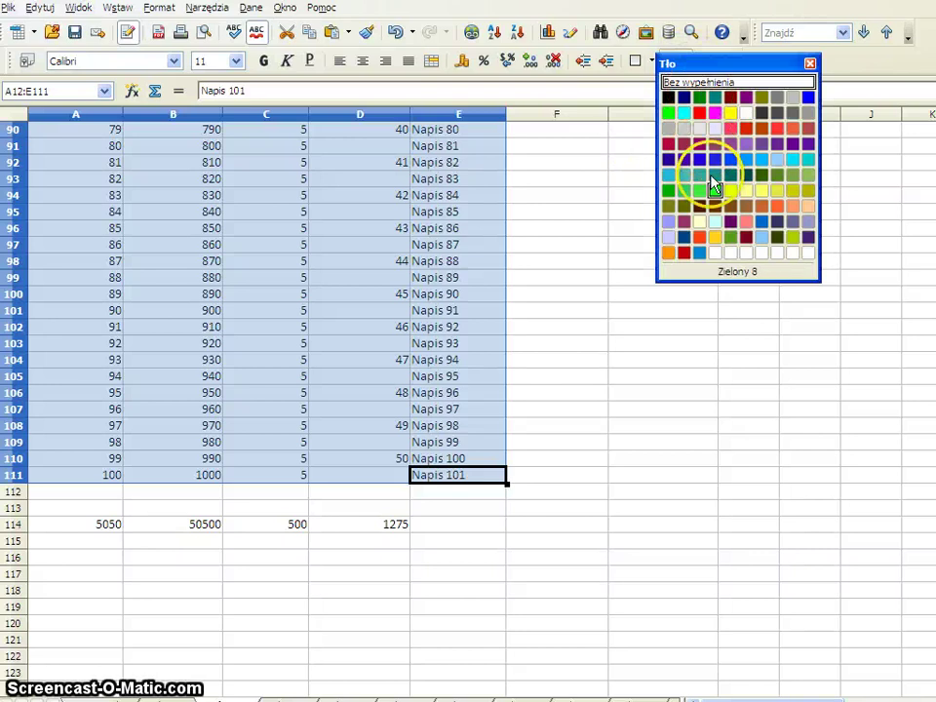
click(700, 223)
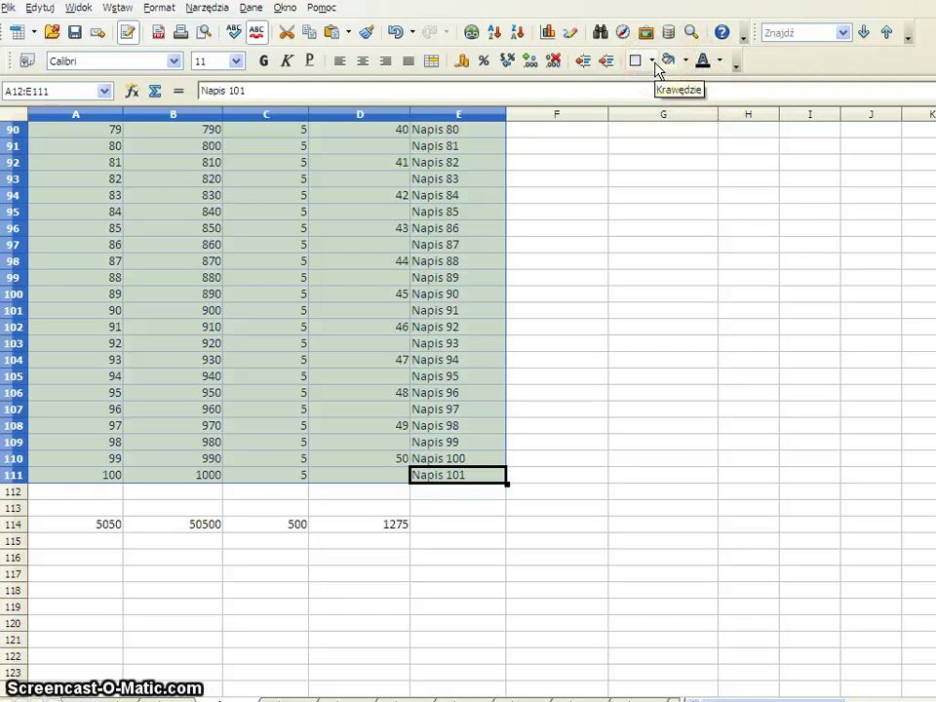
click(687, 62)
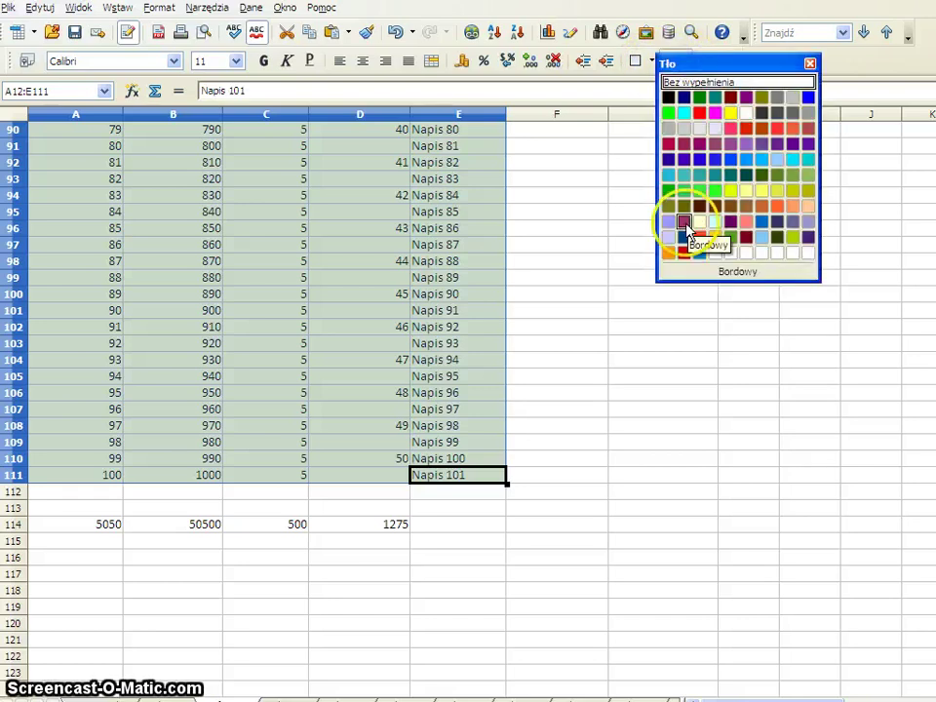
click(809, 64)
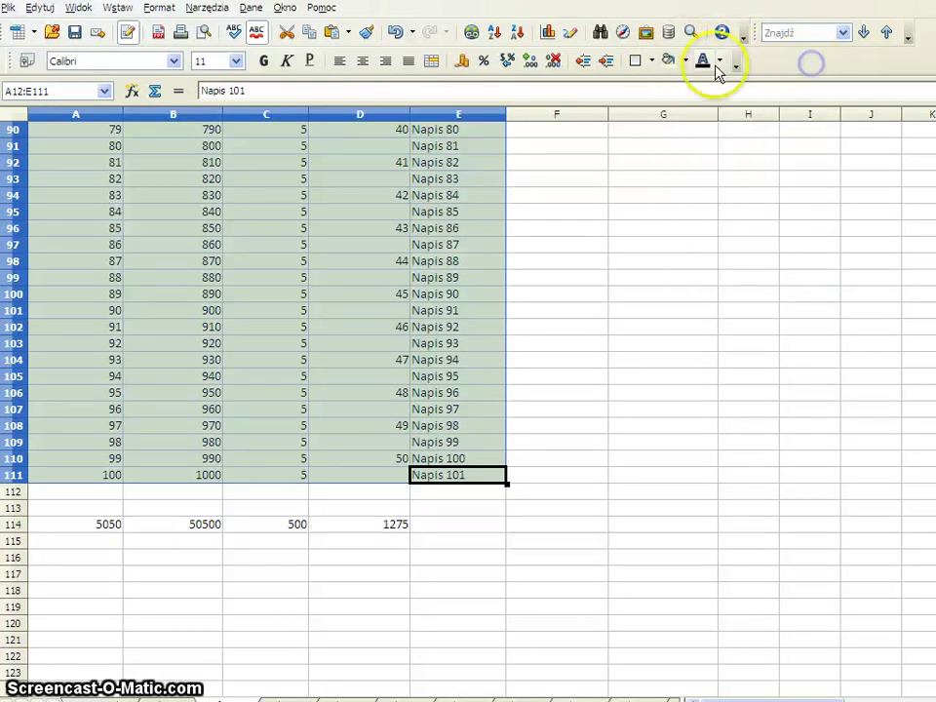
Apply an outer box border around the data range A12:E111.
click(654, 62)
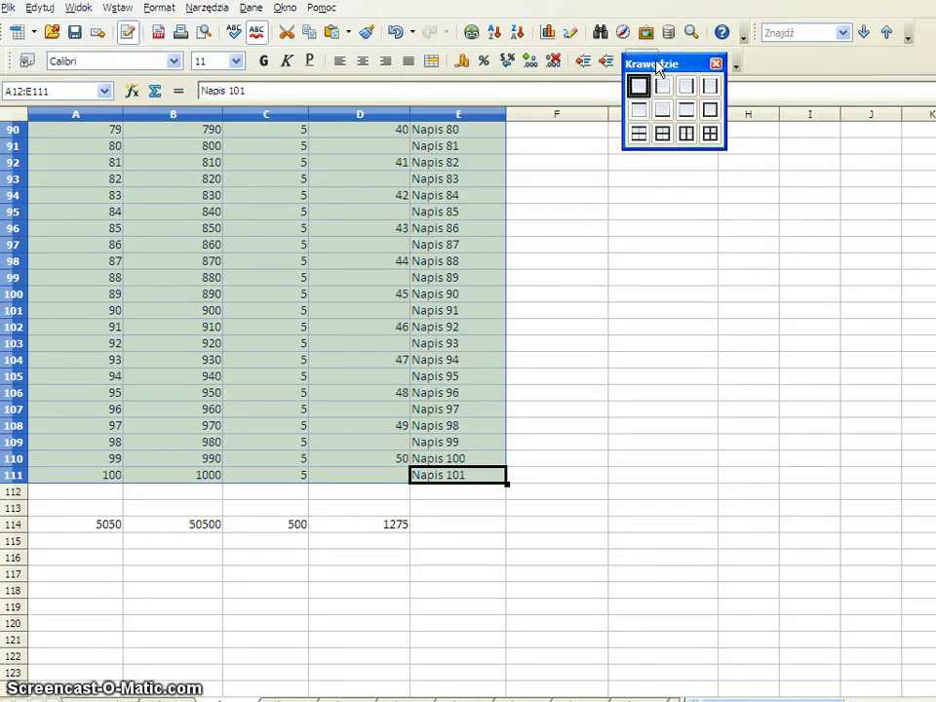
click(710, 109)
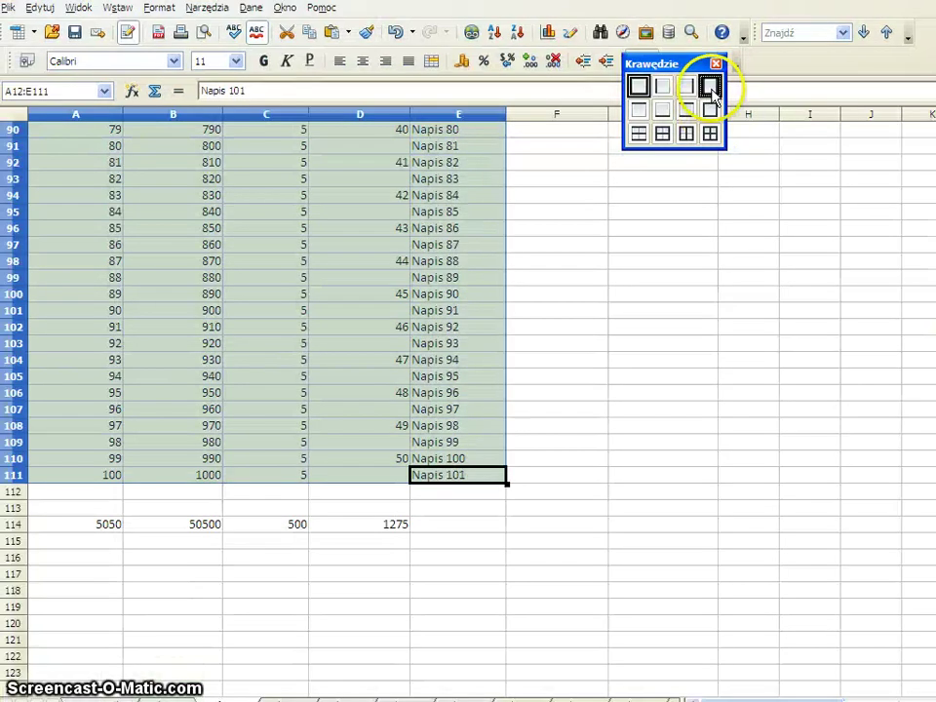
click(536, 247)
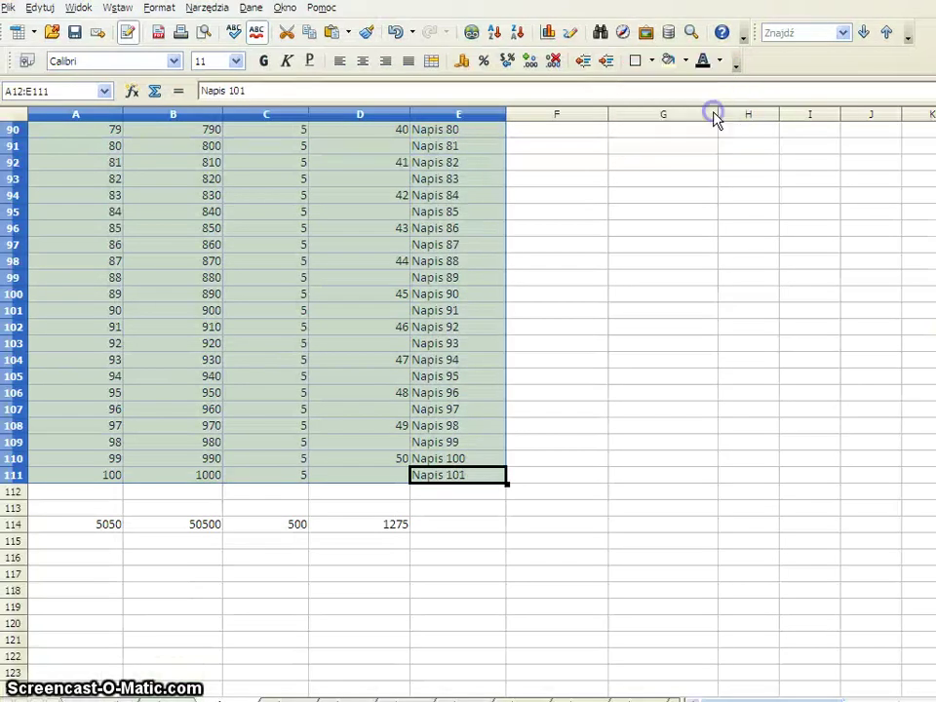
click(454, 230)
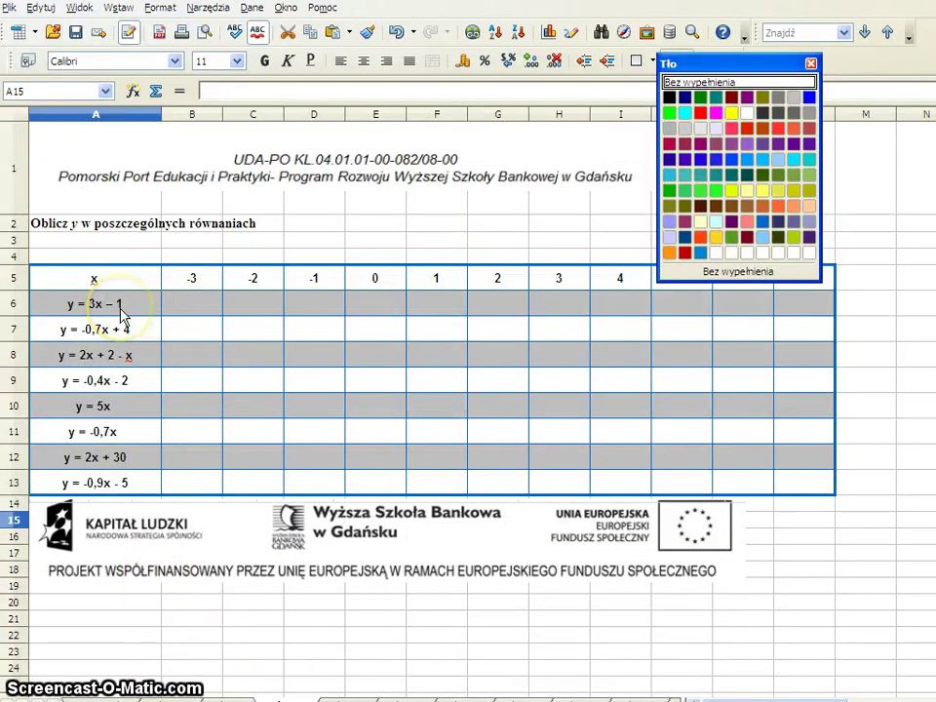
In the equations sheet, enter =3*B5-1 in B6 for y = 3x – 1 and fill the formula across to L6.
click(189, 314)
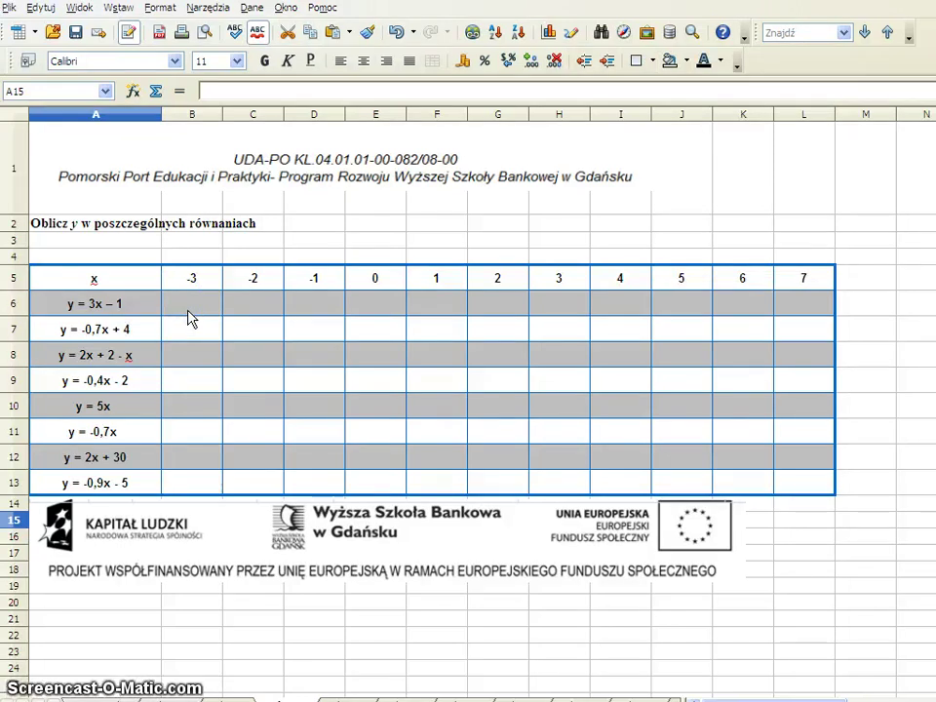
click(187, 311)
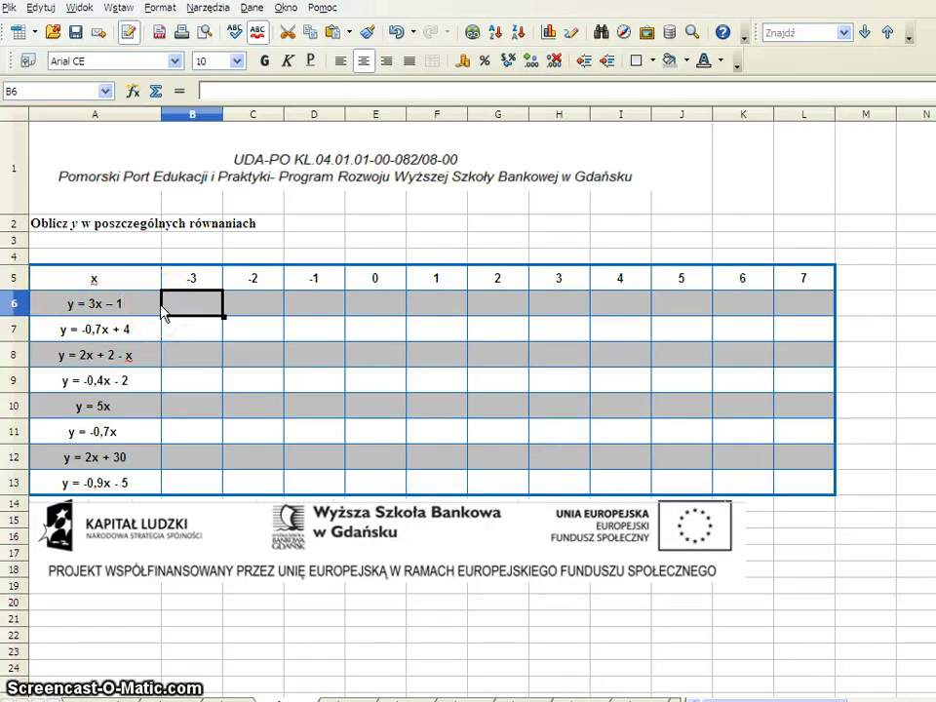
text(=)
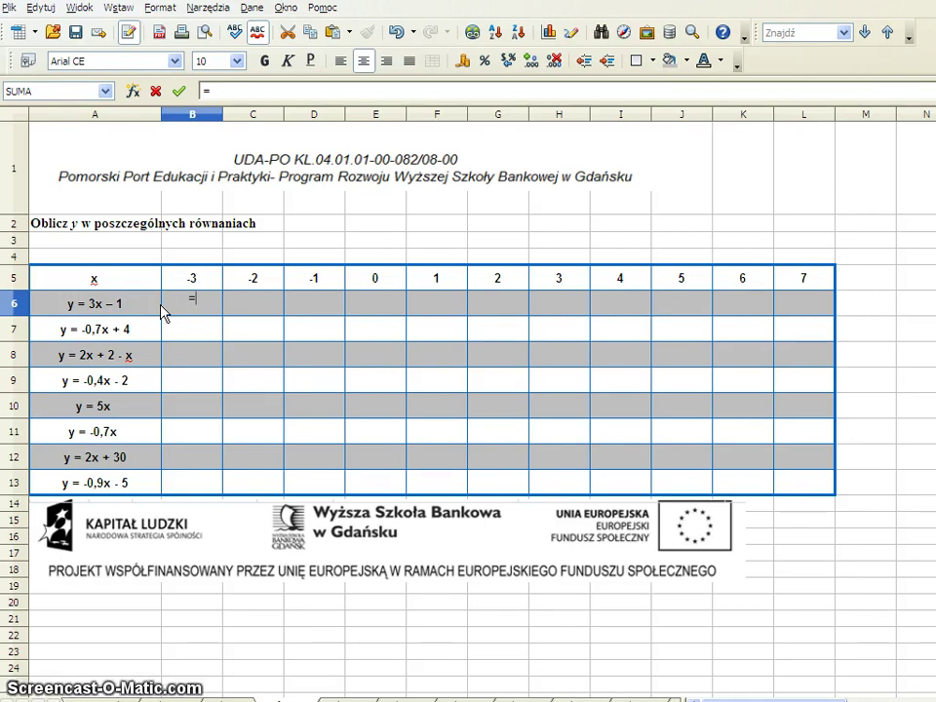
text(3)
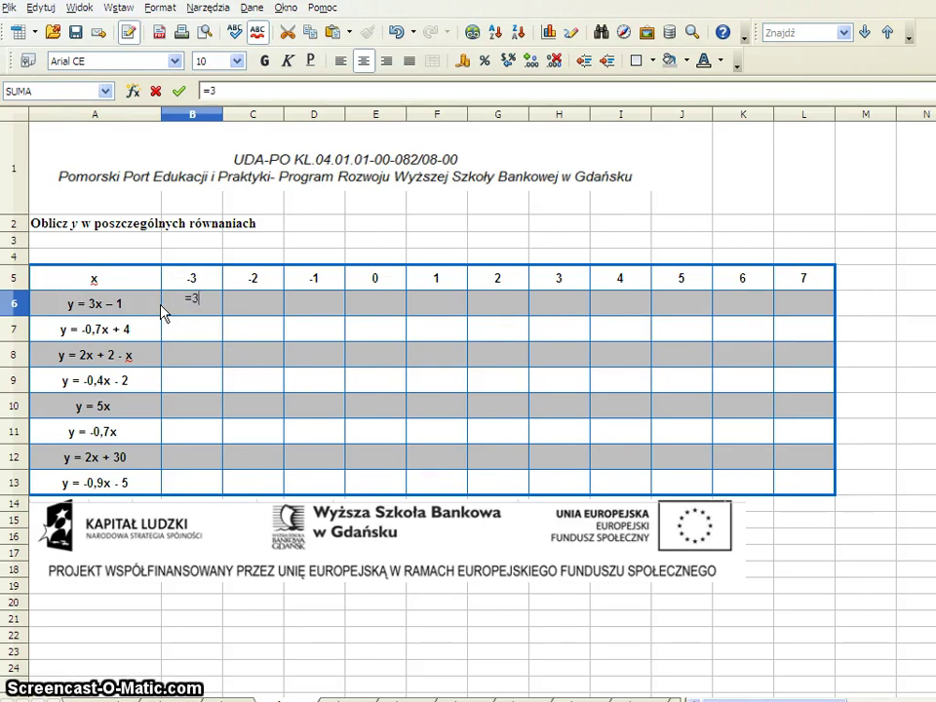
text(*)
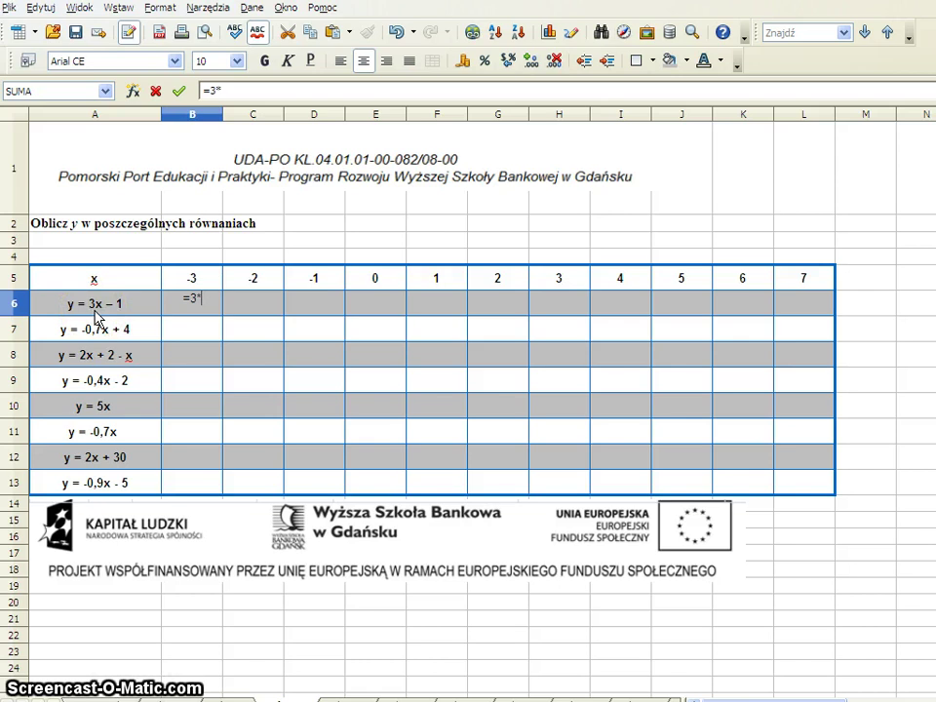
click(213, 284)
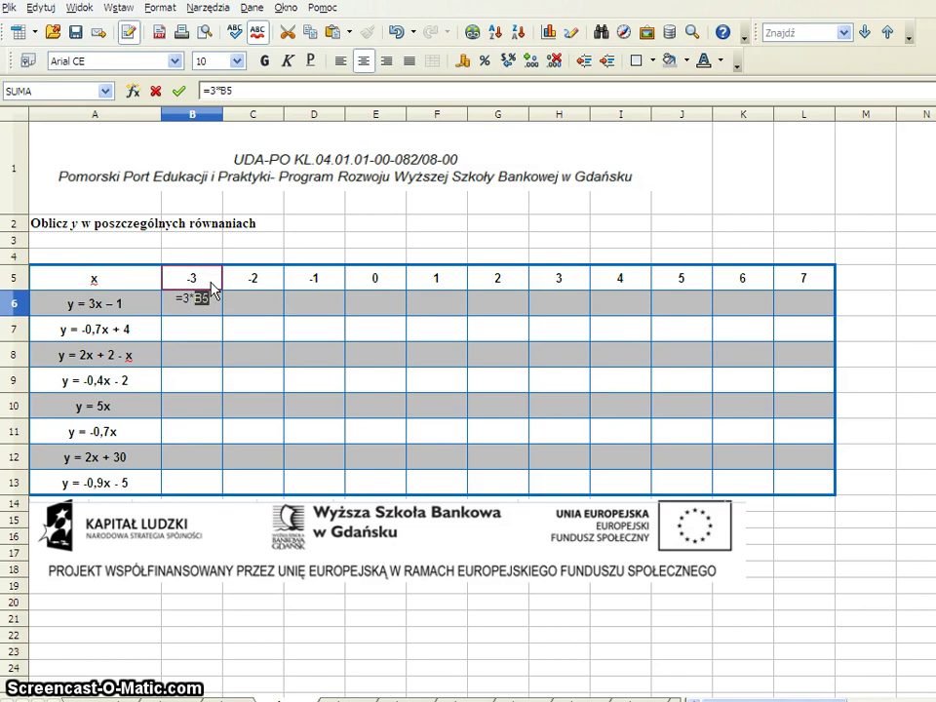
text(-)
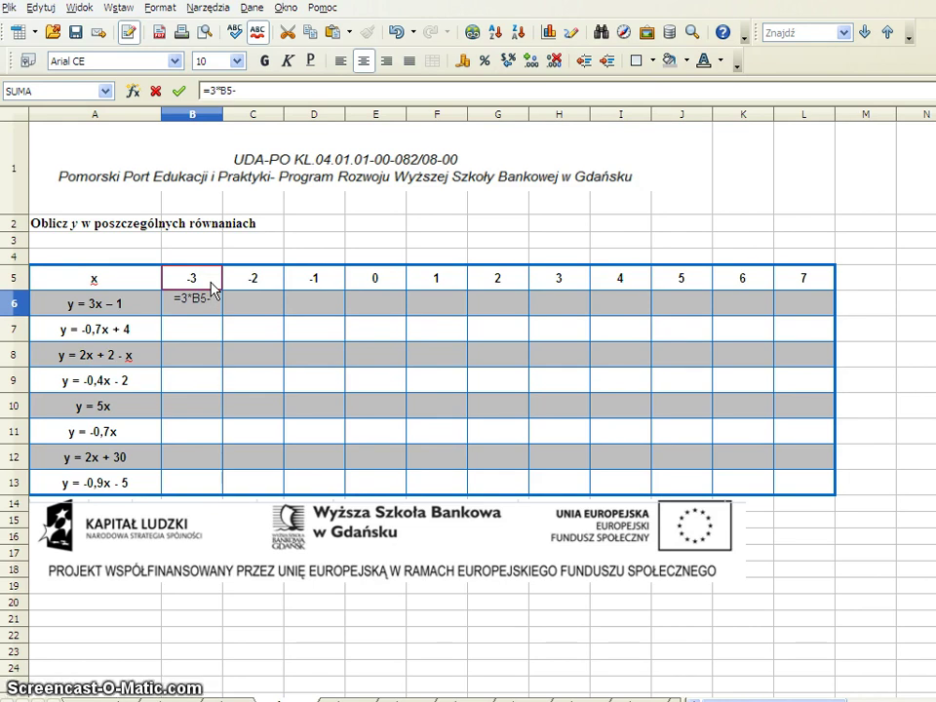
text(1)
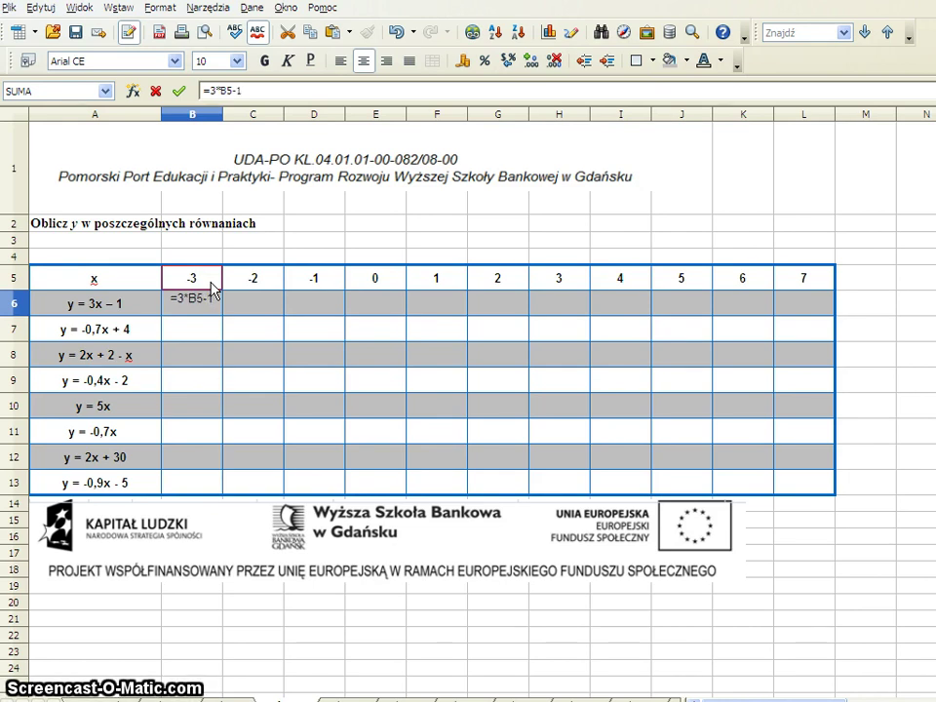
key(Return)
click(210, 301)
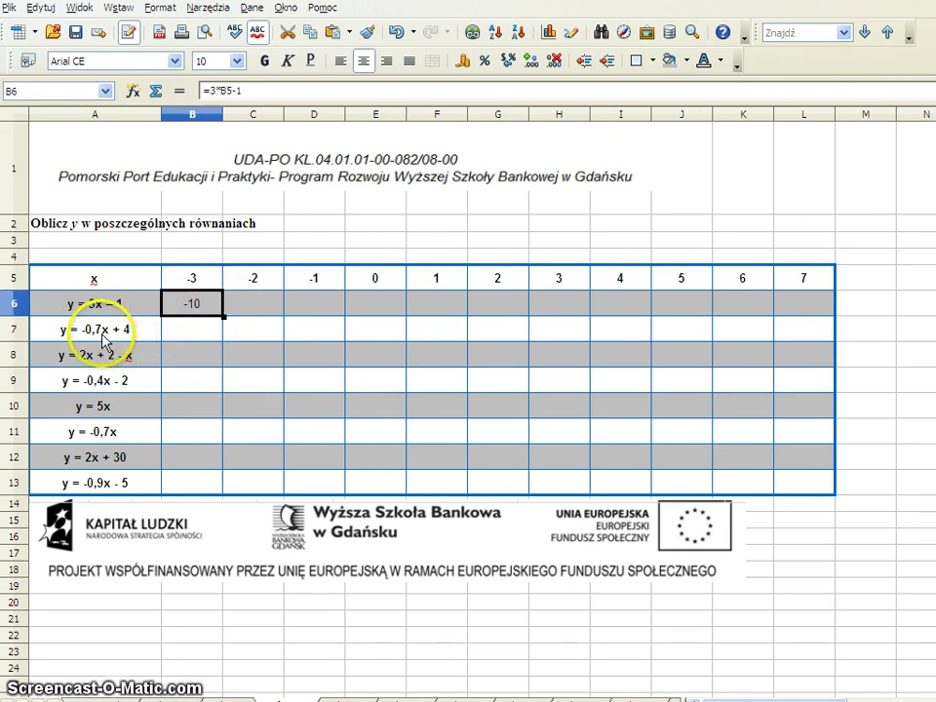
drag(223, 317, 813, 313)
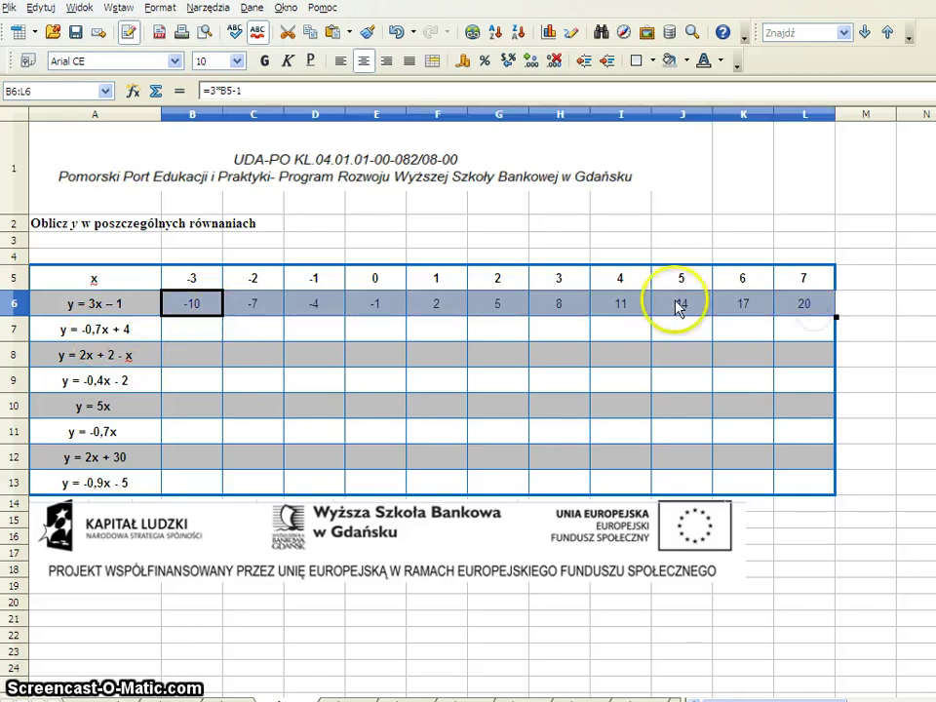
Enter =-0,7*B5+4 in B7 for y = -0,7x + 4 and fill the formula across to L7.
click(197, 339)
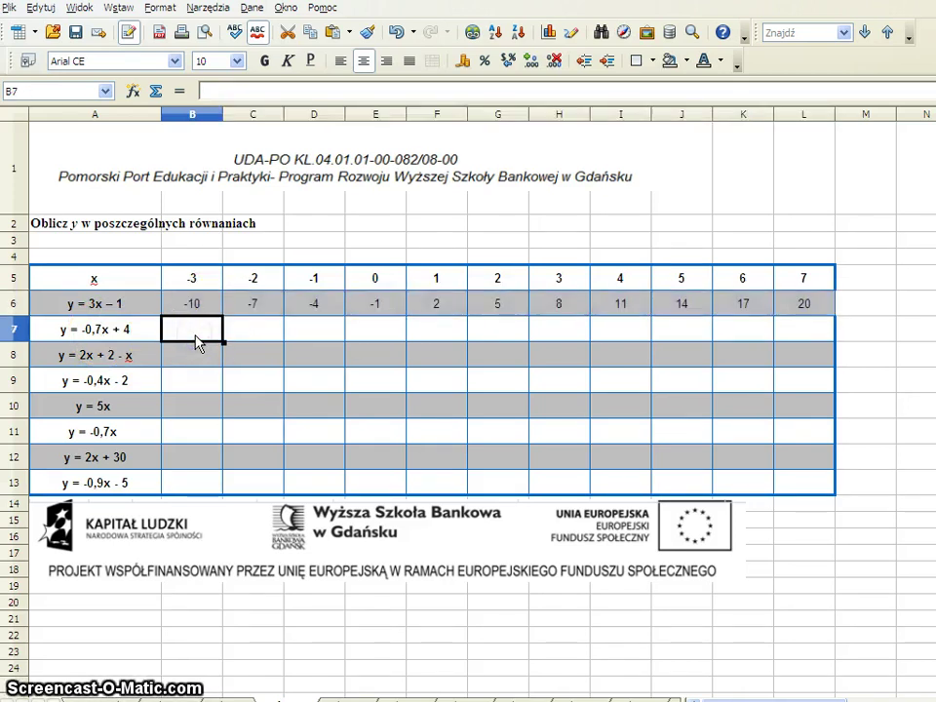
text(=)
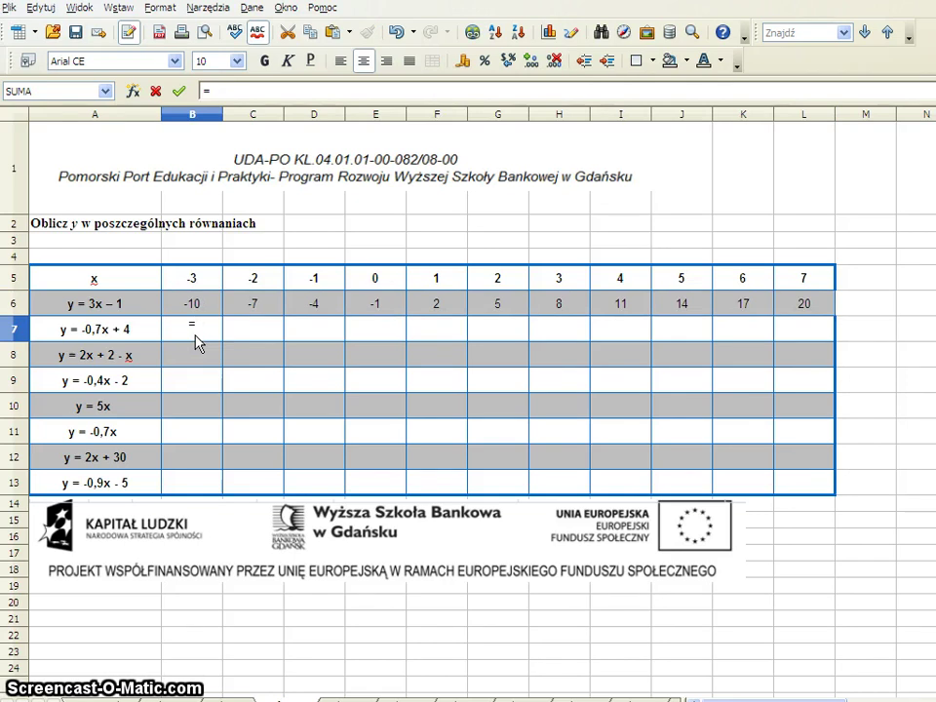
text(-0,)
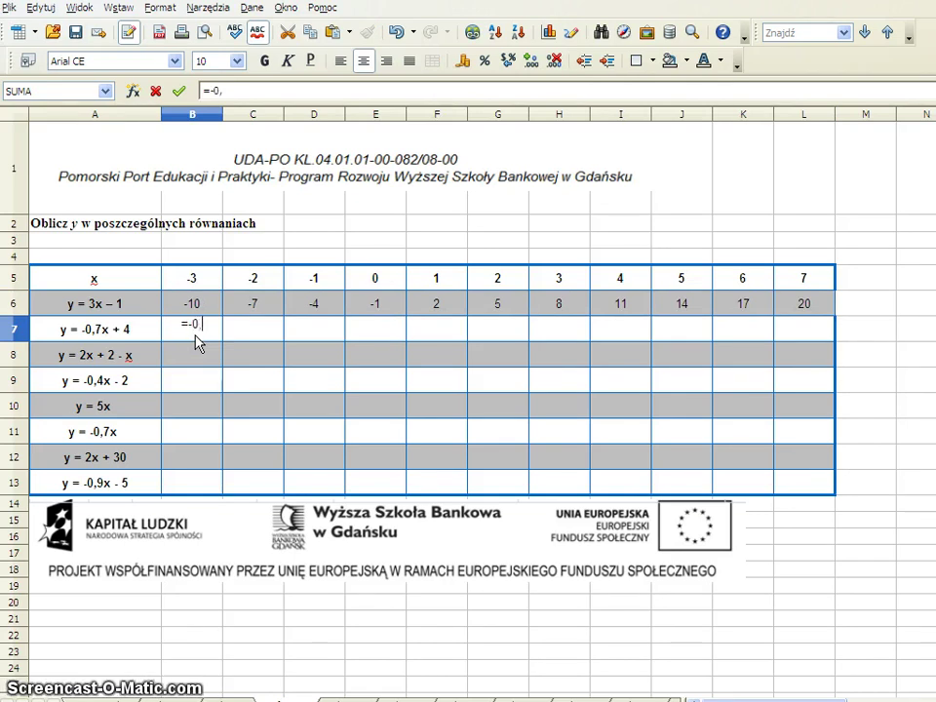
text(7)
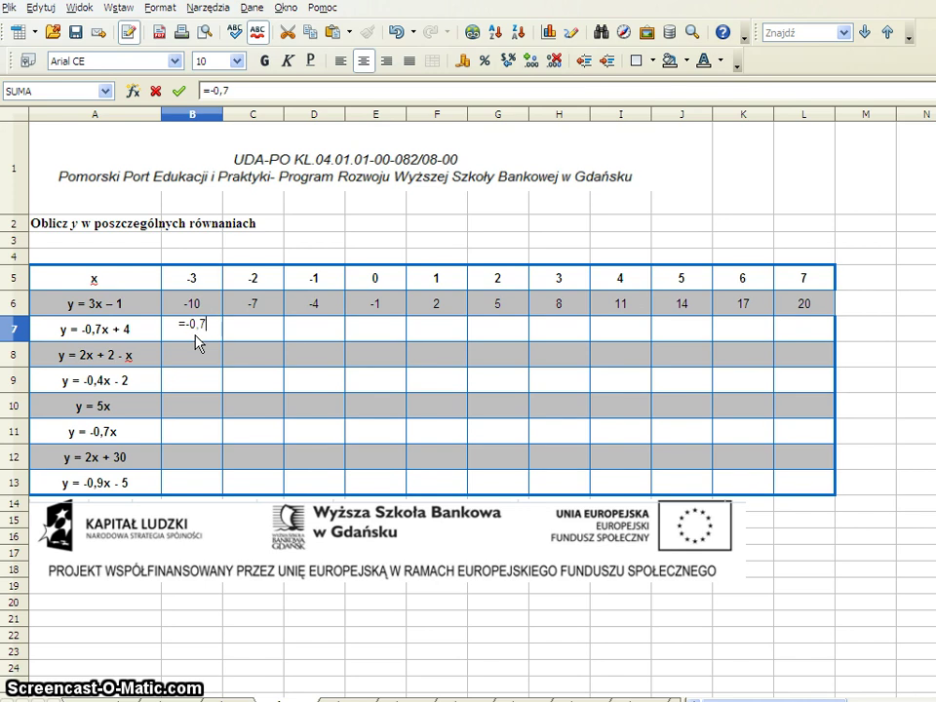
text(*)
click(206, 282)
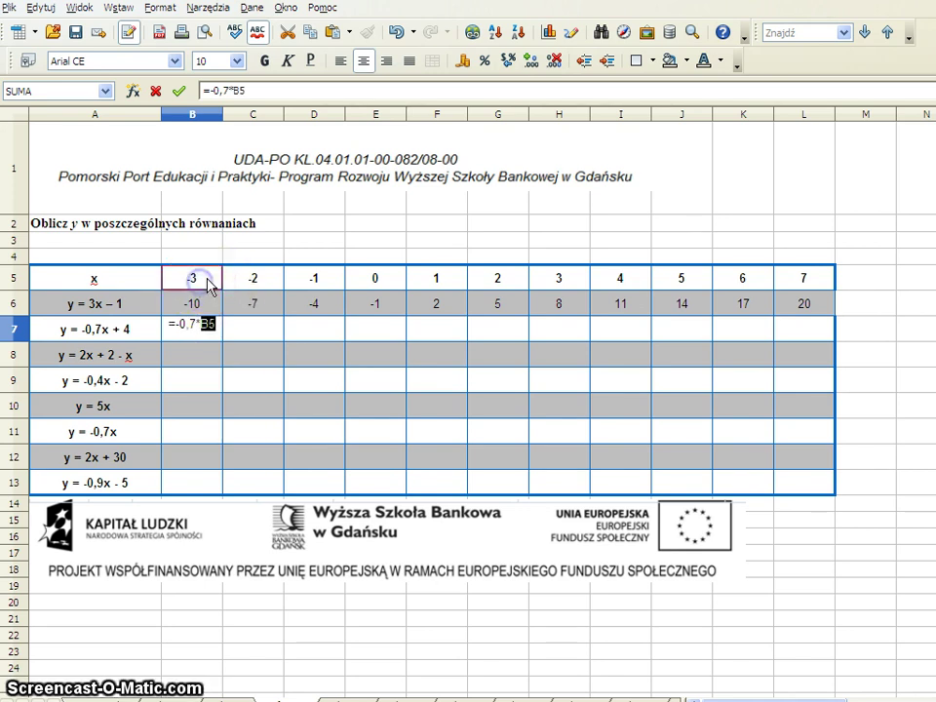
text(+4)
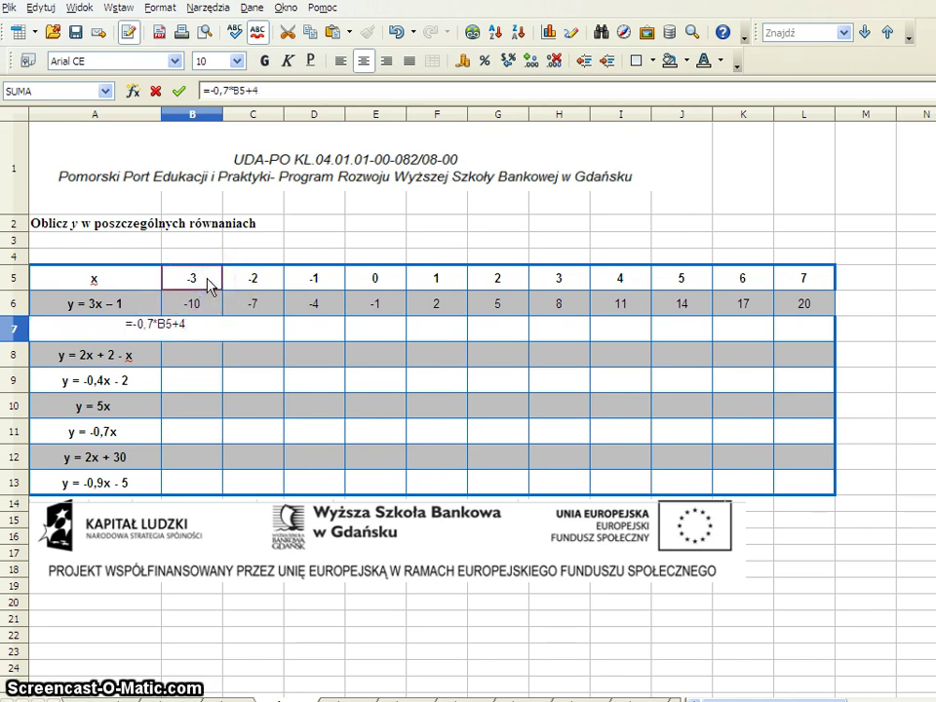
key(Return)
click(215, 326)
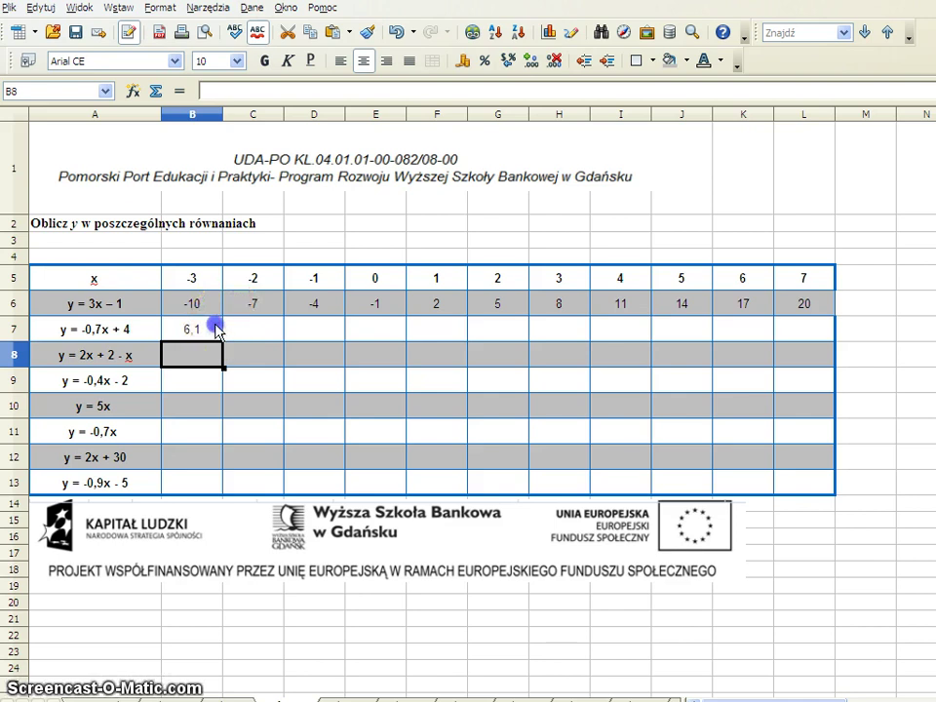
drag(224, 341, 819, 331)
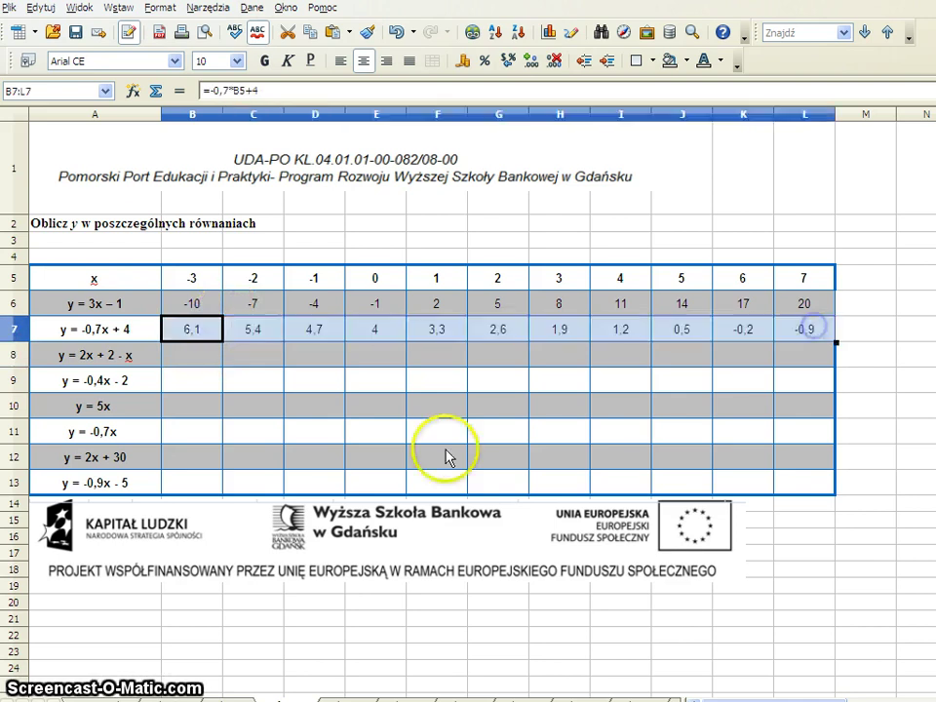
In the geometric figures sheet, enter =2*PI()*L5*L6 in L7 for the cylinder's lateral surface area.
key(ctrl+Page_Down)
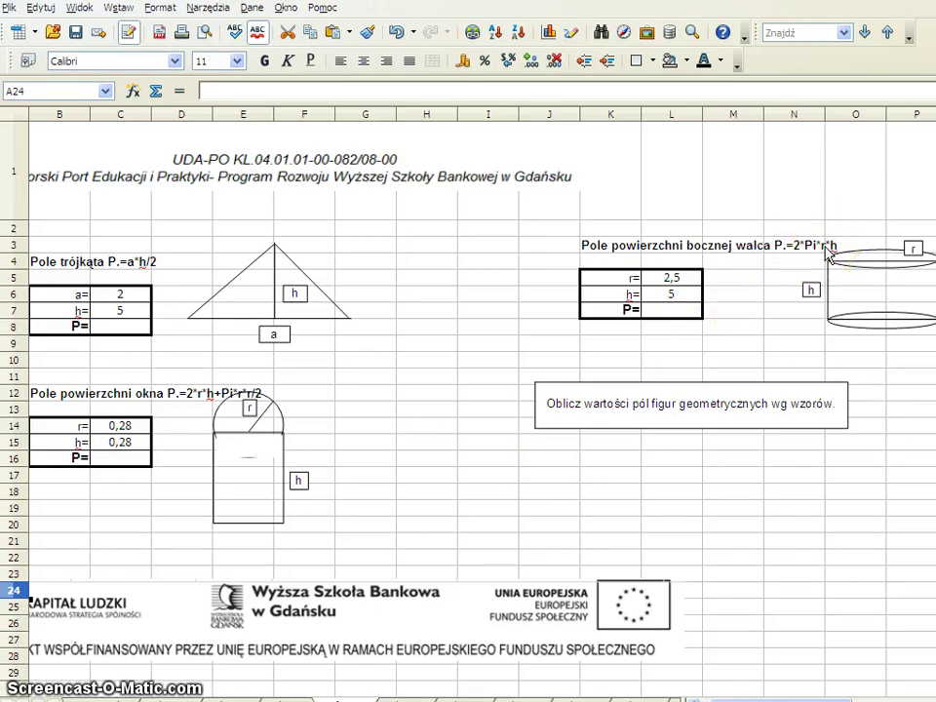
click(672, 312)
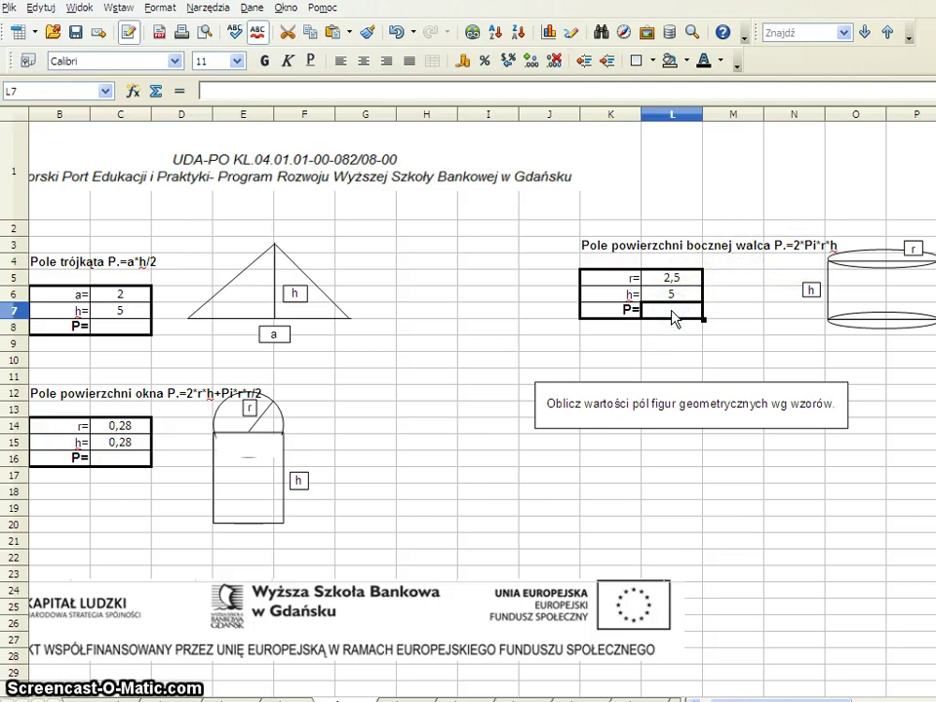
text(=)
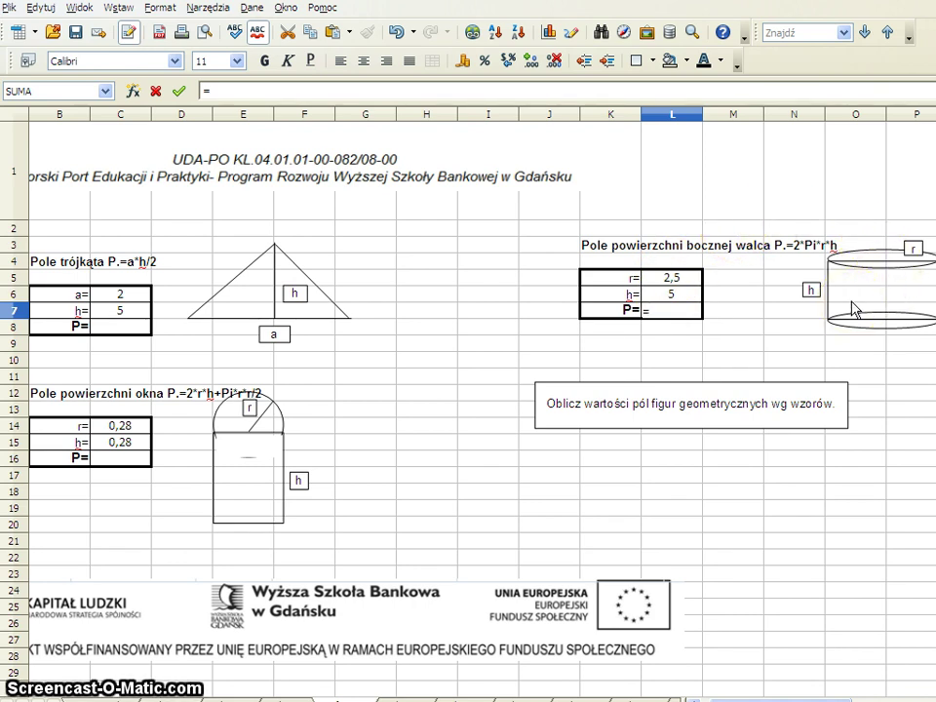
text(2*)
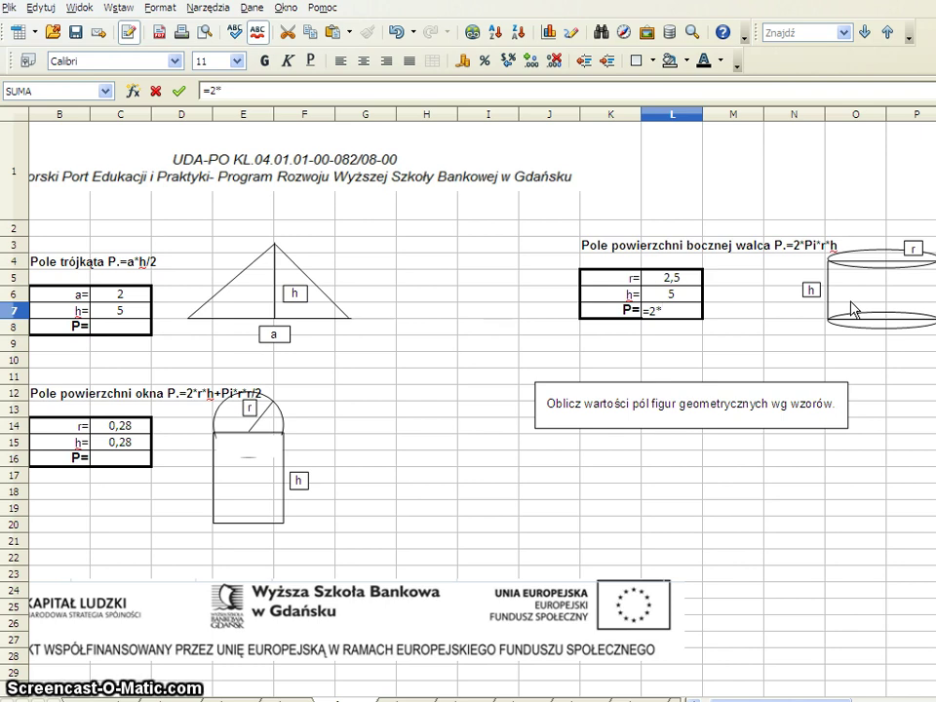
mouse_move(851, 308)
mouse_down()
mouse_move(806, 251)
mouse_move(813, 259)
mouse_up()
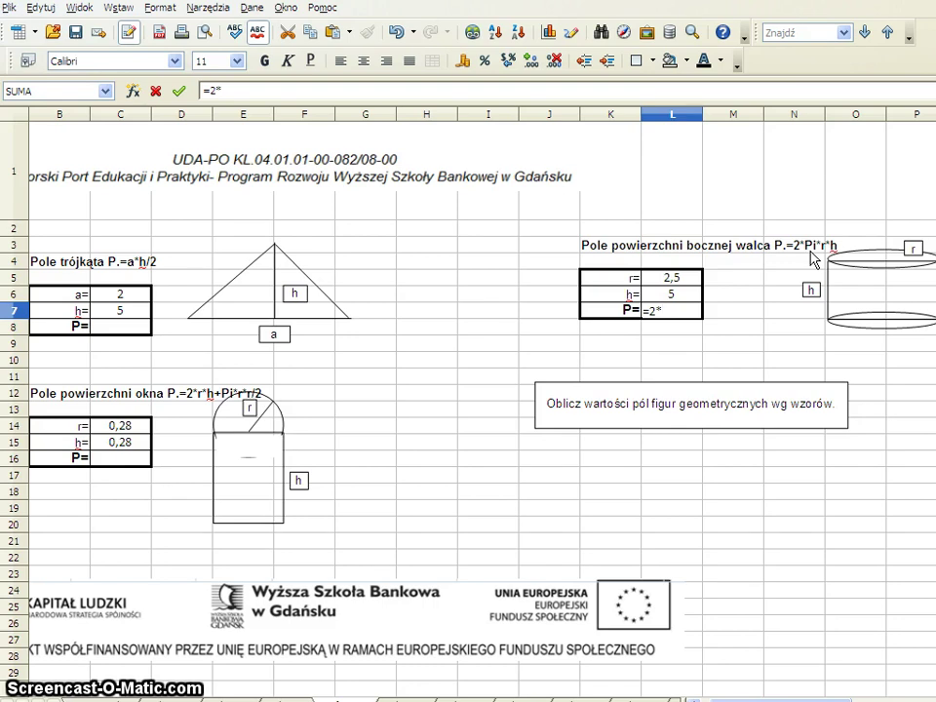
text(pi)
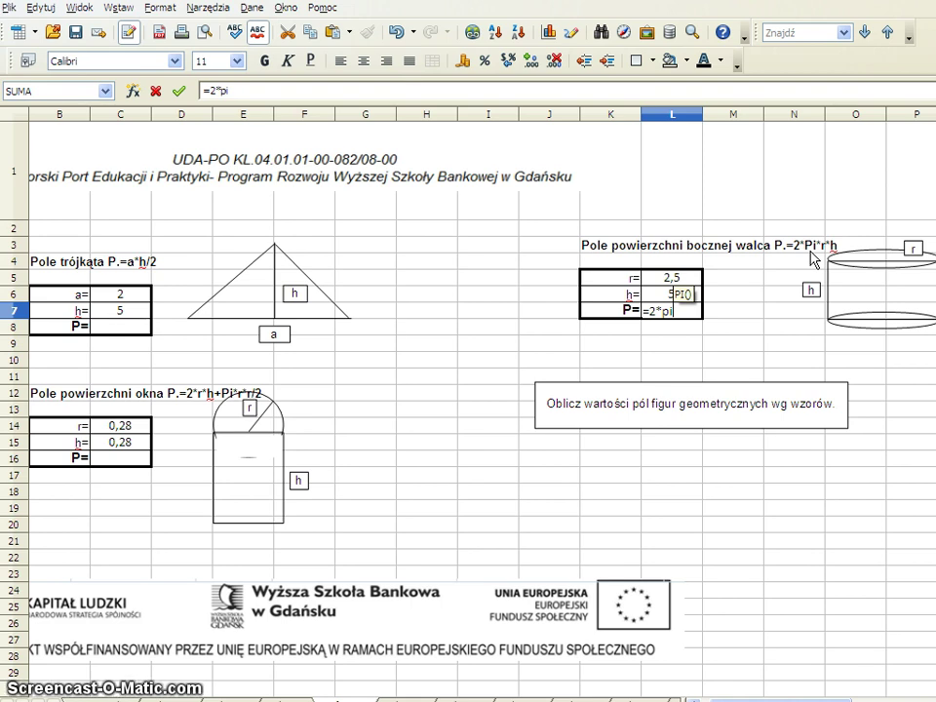
text(())
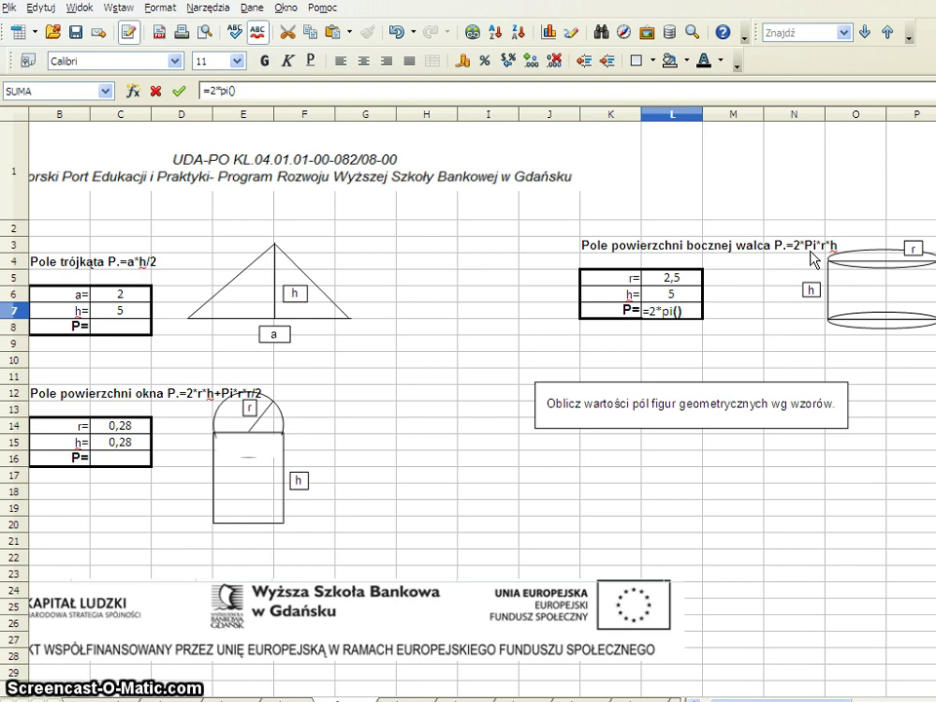
text(*)
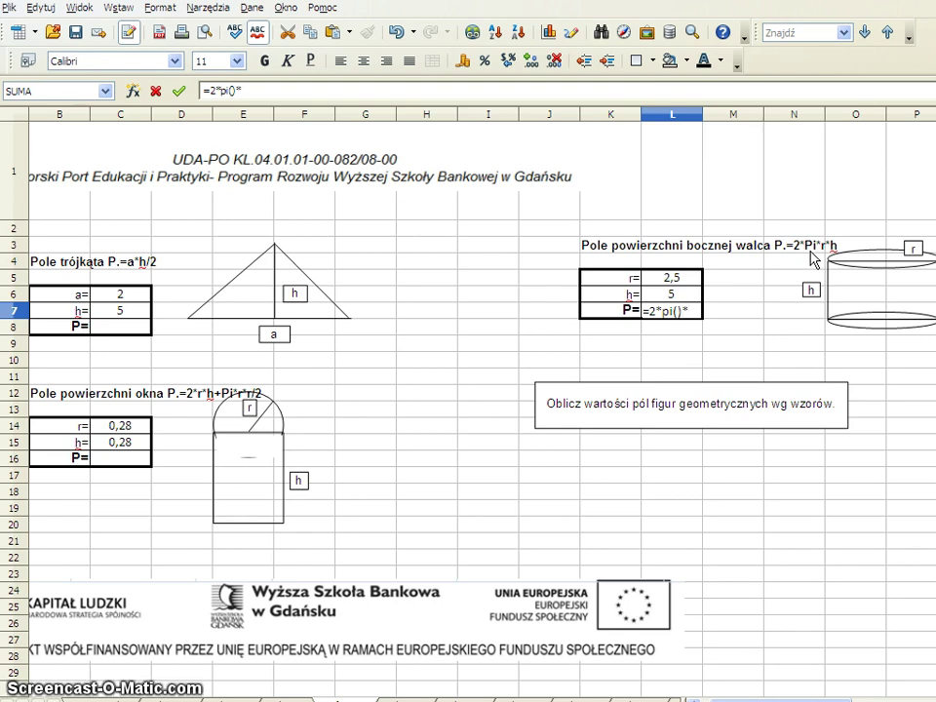
click(673, 283)
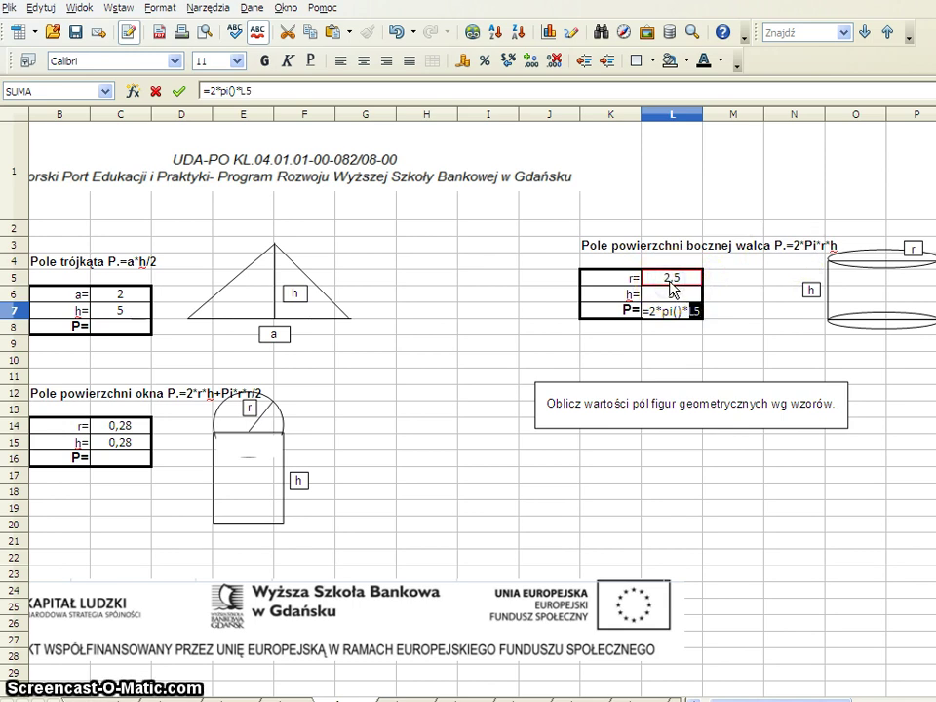
text(*)
click(673, 293)
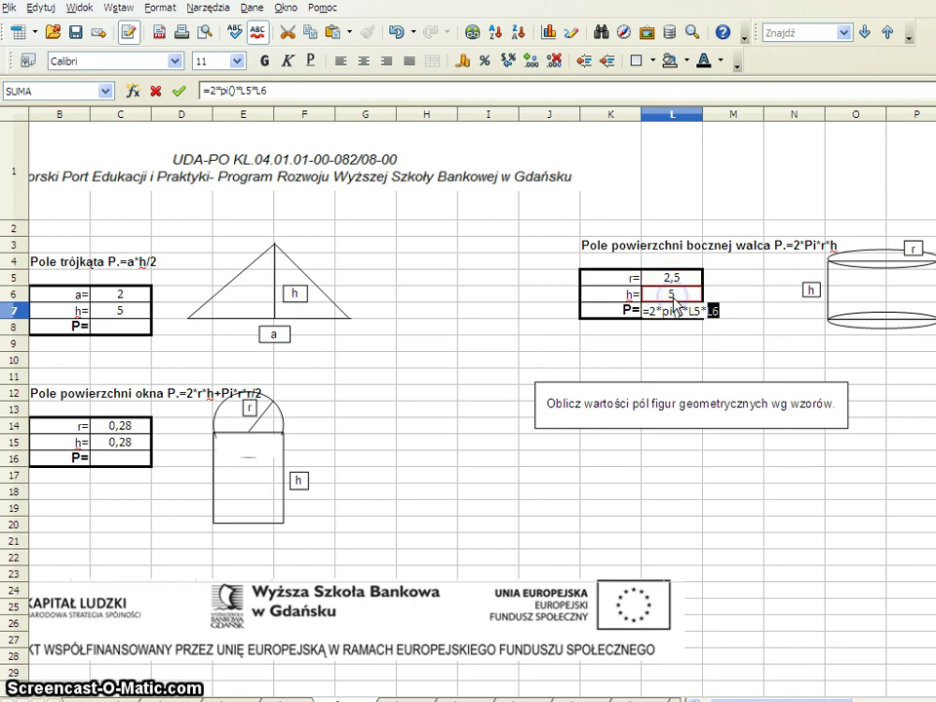
key(Return)
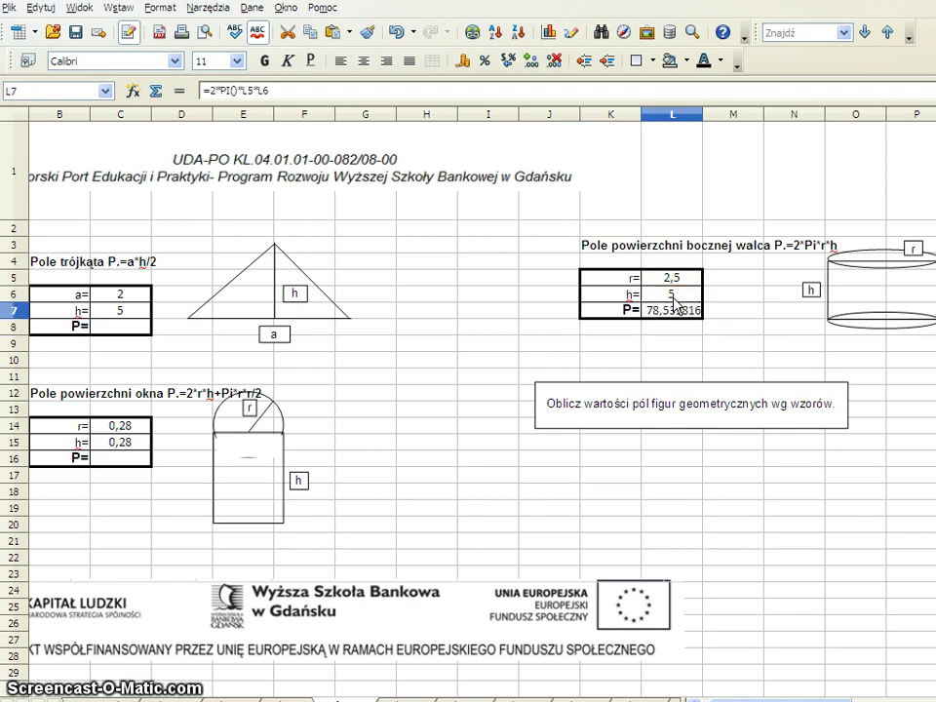
double_click(710, 312)
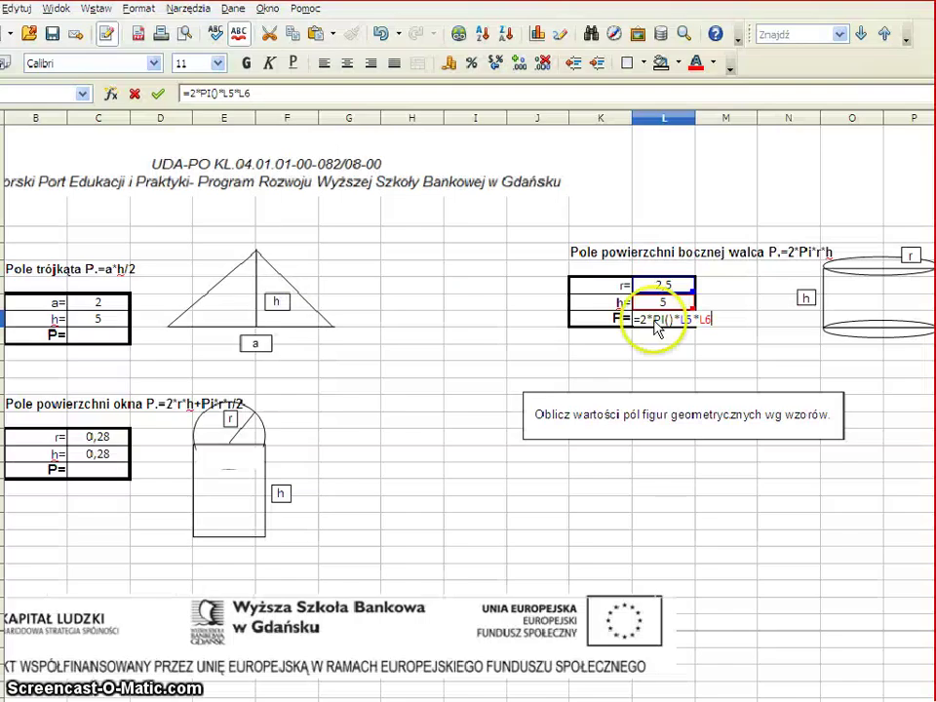
In the price reduction sheet, write the formula =B11-10%*B11 in D11 for the current price (Aktualna cena).
click(219, 633)
click(70, 698)
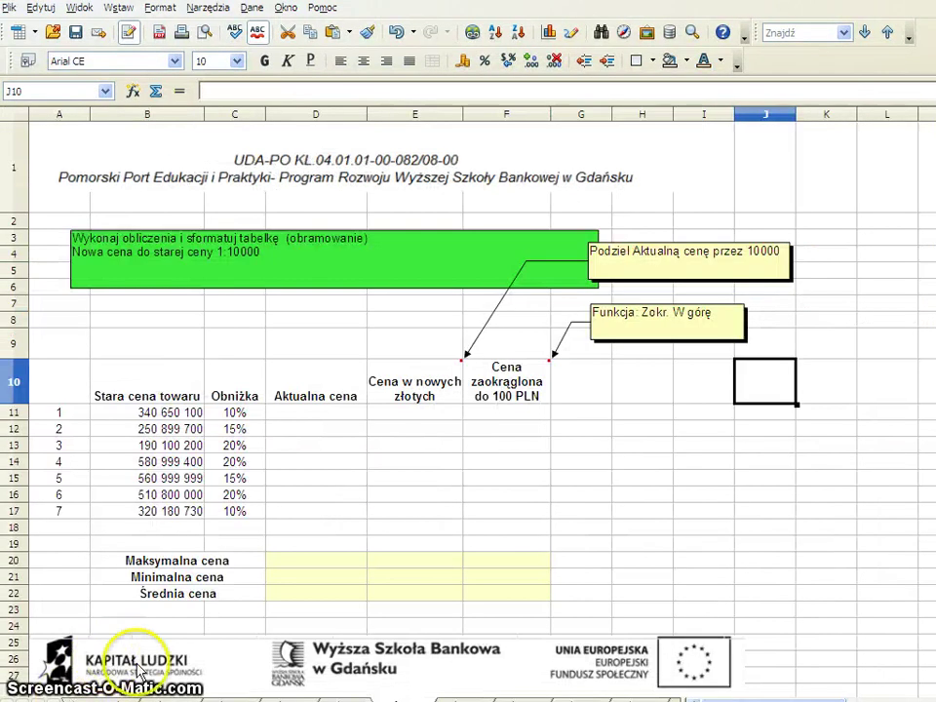
click(304, 417)
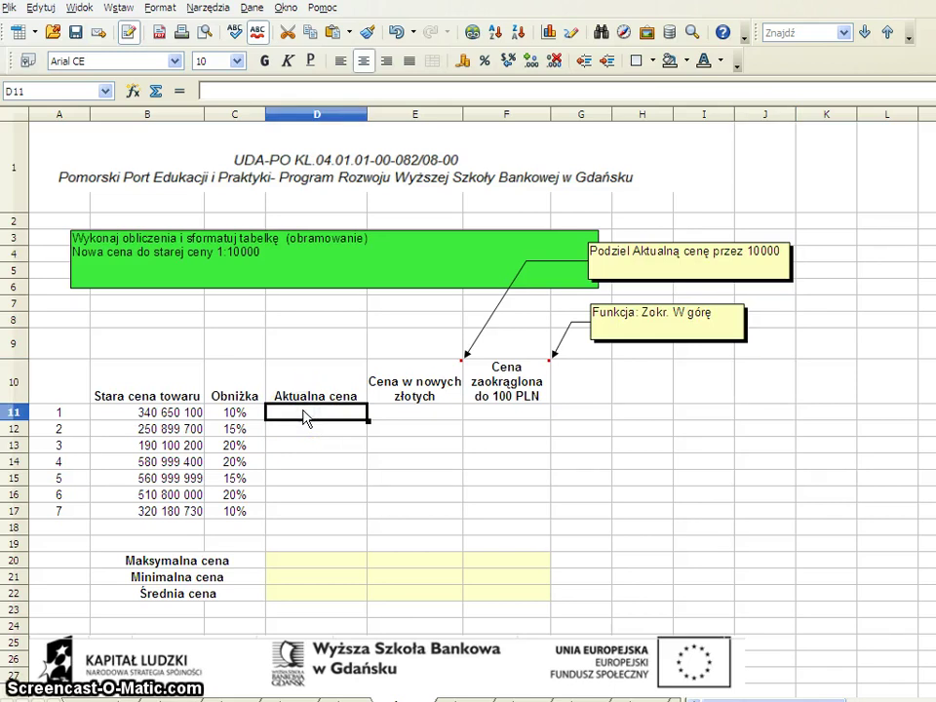
text(=)
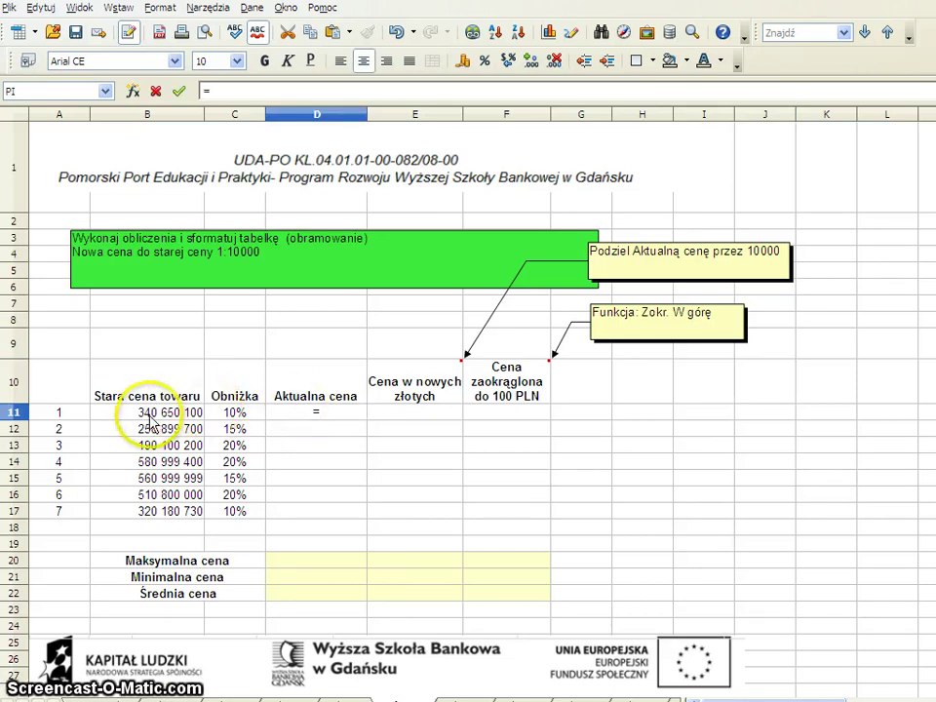
click(148, 413)
text(-)
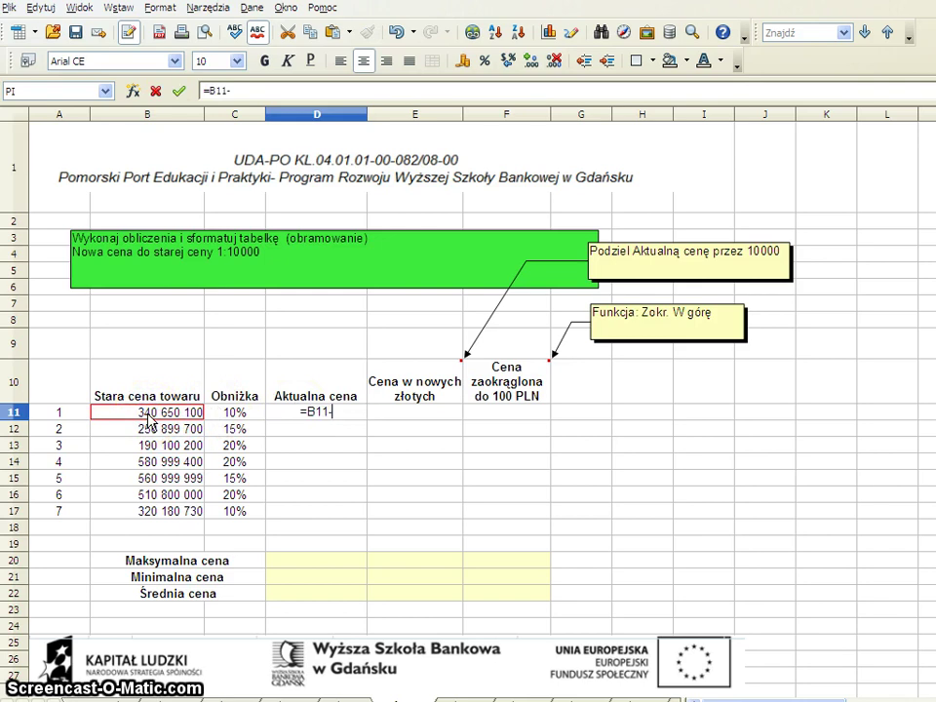
text(10%*)
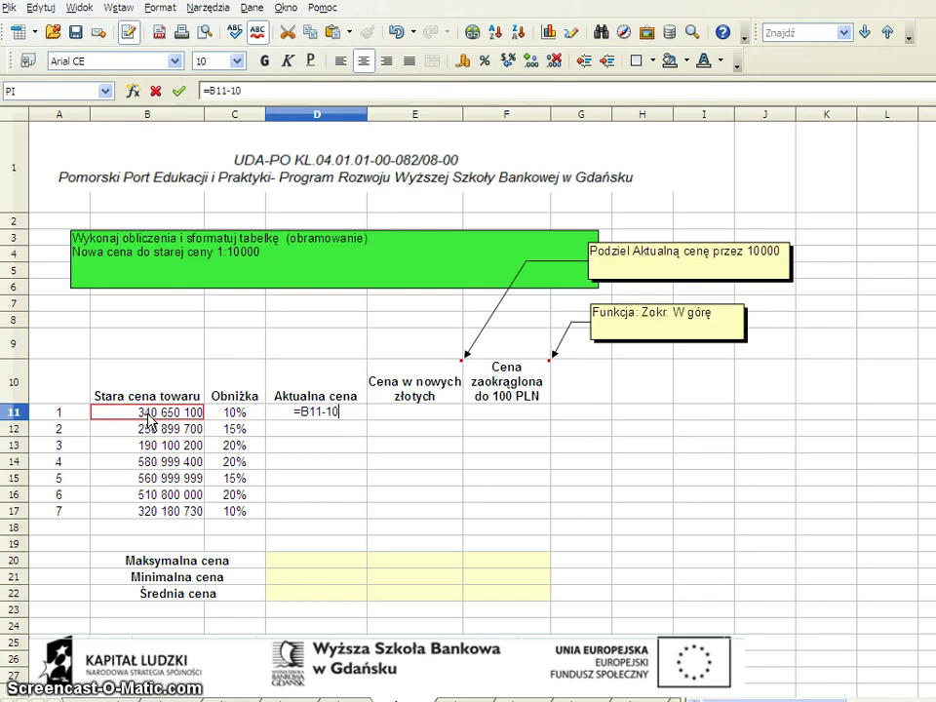
click(163, 413)
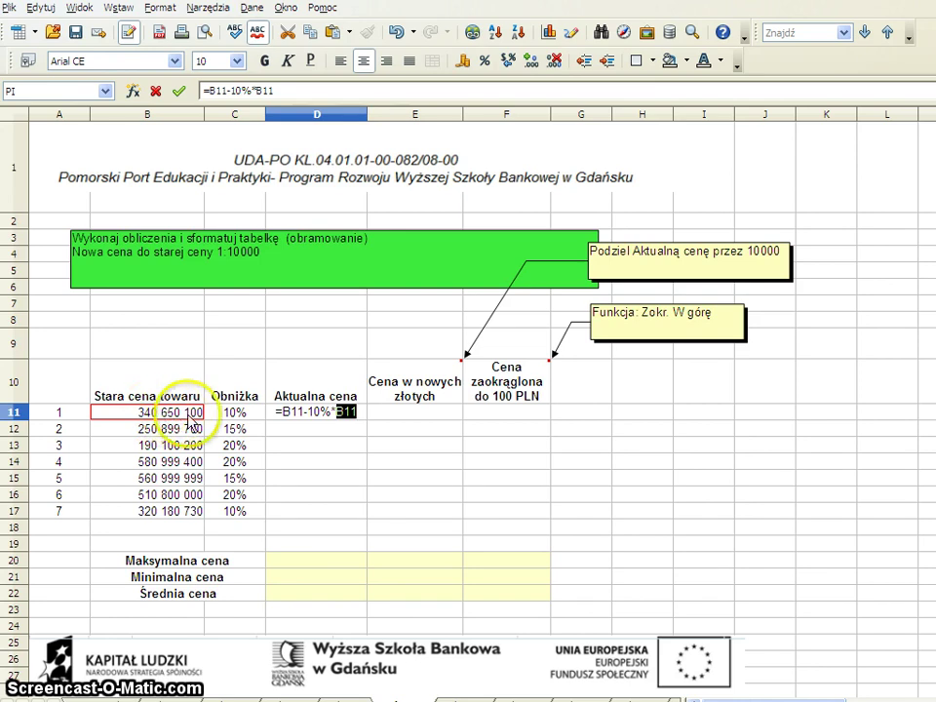
click(364, 413)
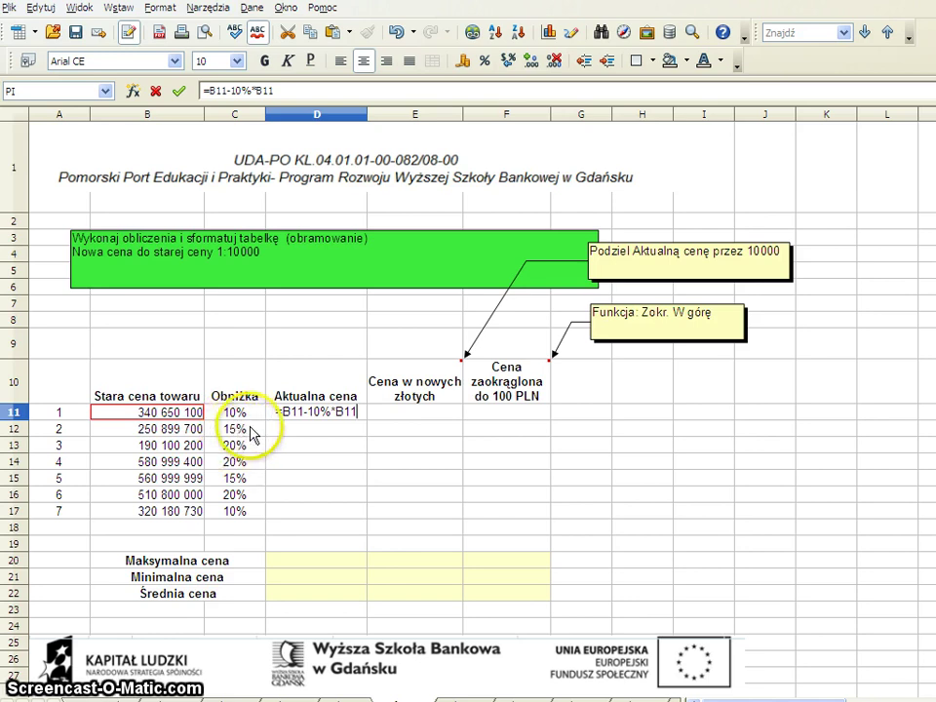
Replace the 10% in the D11 formula with a reference to C11 and fill the formula down to D17.
click(308, 412)
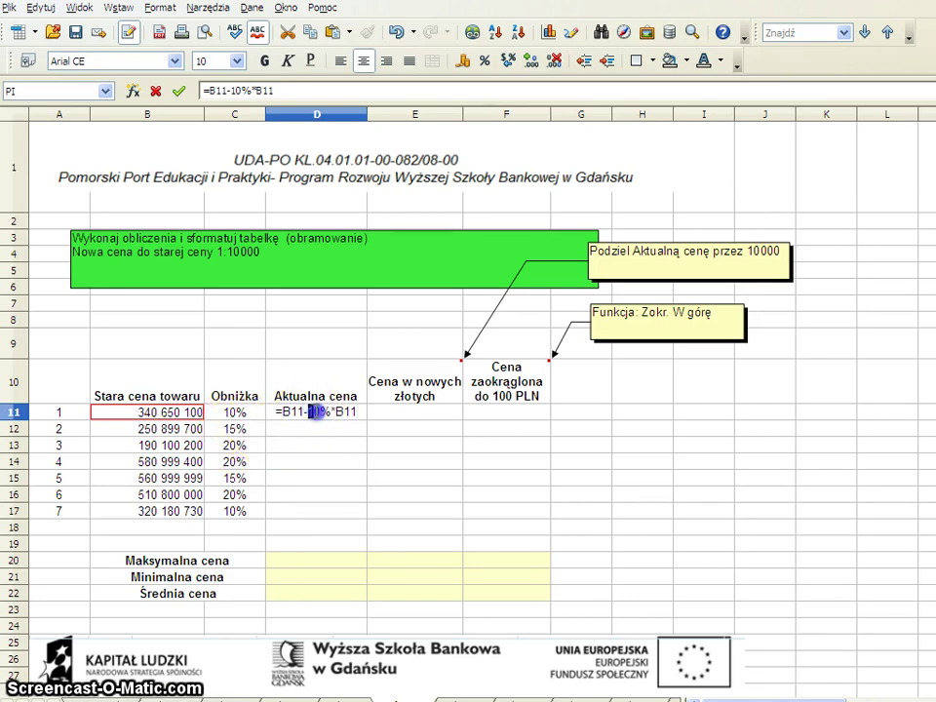
click(234, 412)
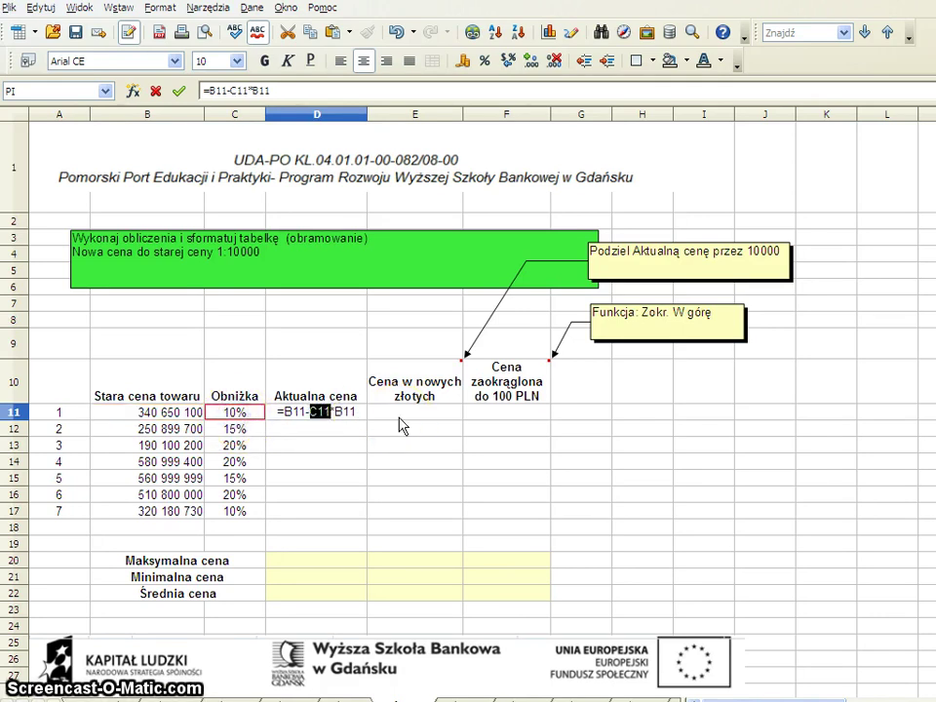
key(Return)
key(Up)
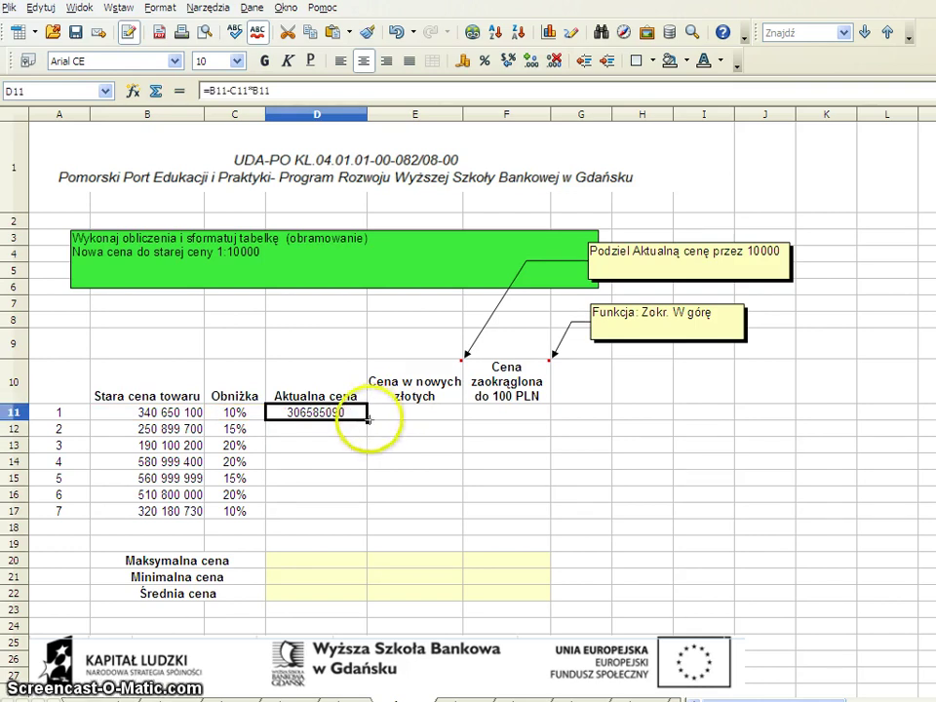
drag(366, 420, 359, 500)
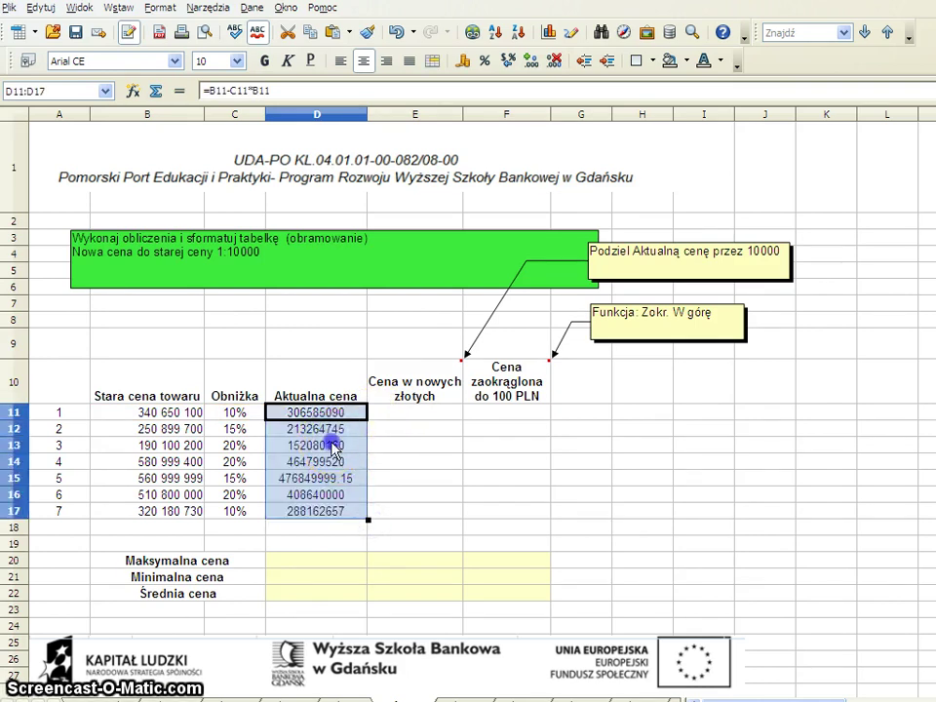
double_click(336, 445)
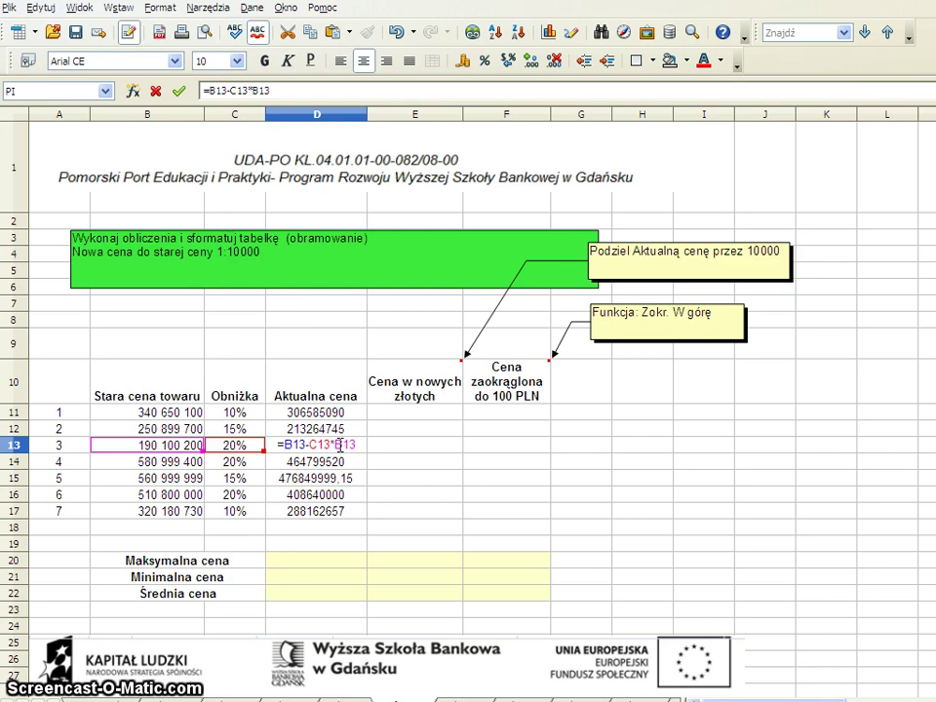
Enter =D11/10000 in E11 for the price in new złoty and fill the formula down to E17.
click(419, 414)
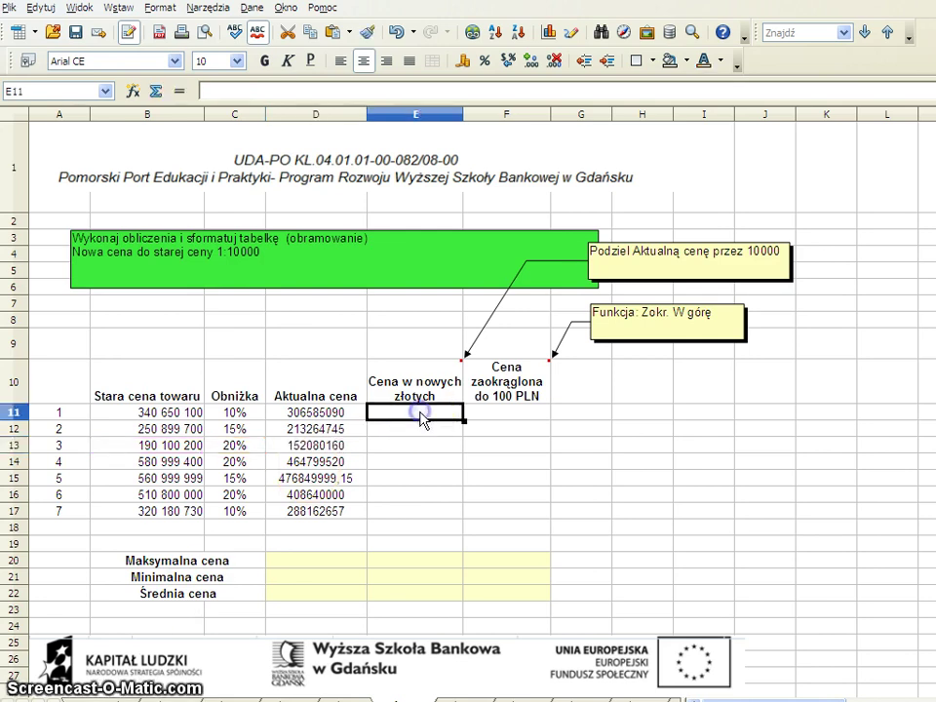
text(=)
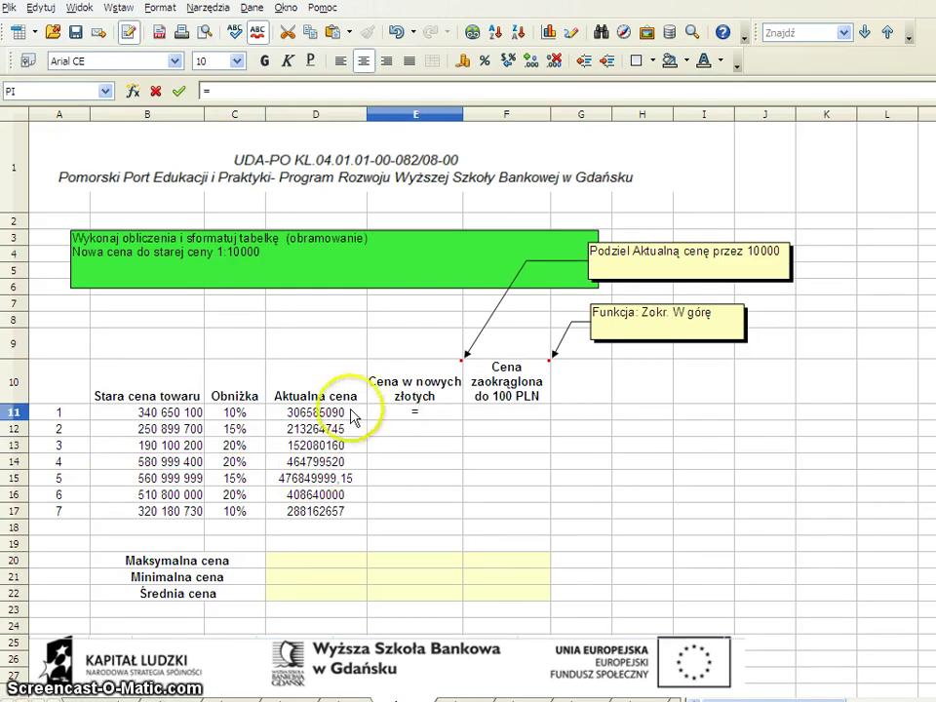
click(321, 414)
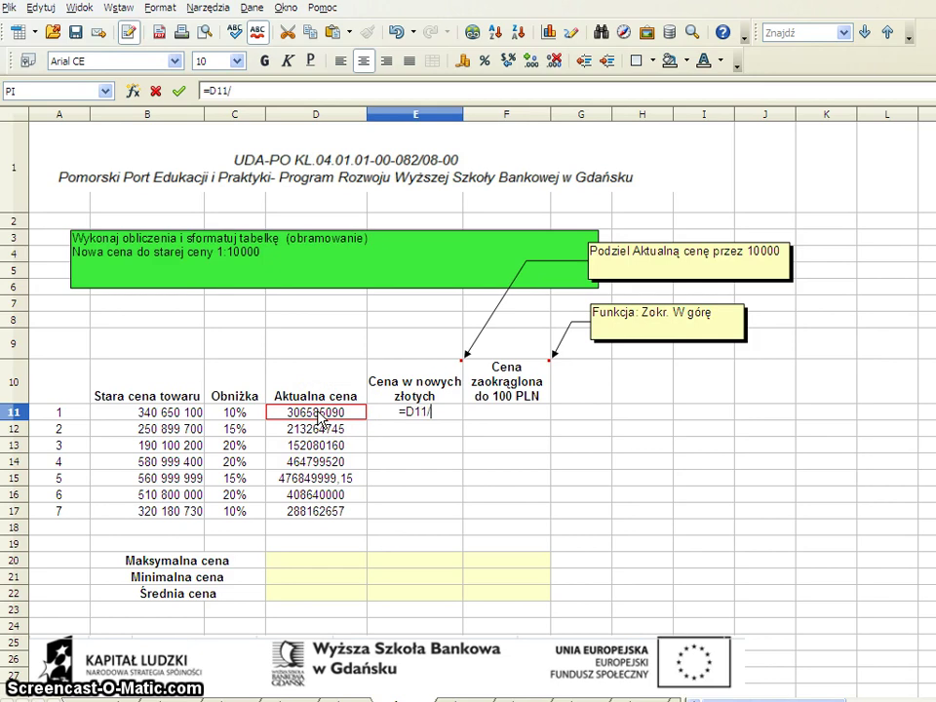
text(/1000)
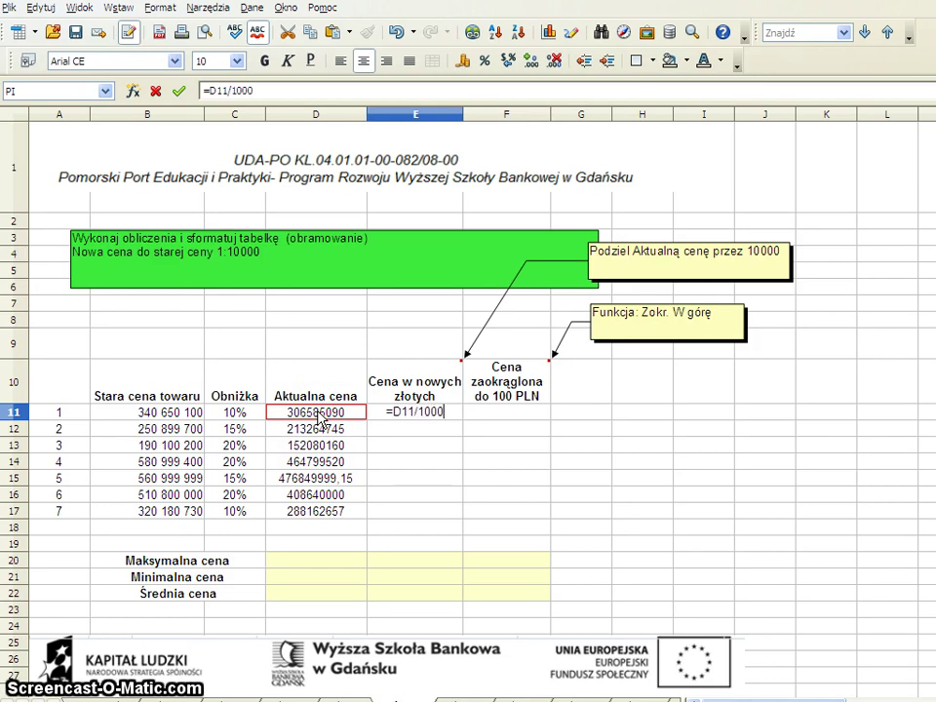
text(0)
key(Return)
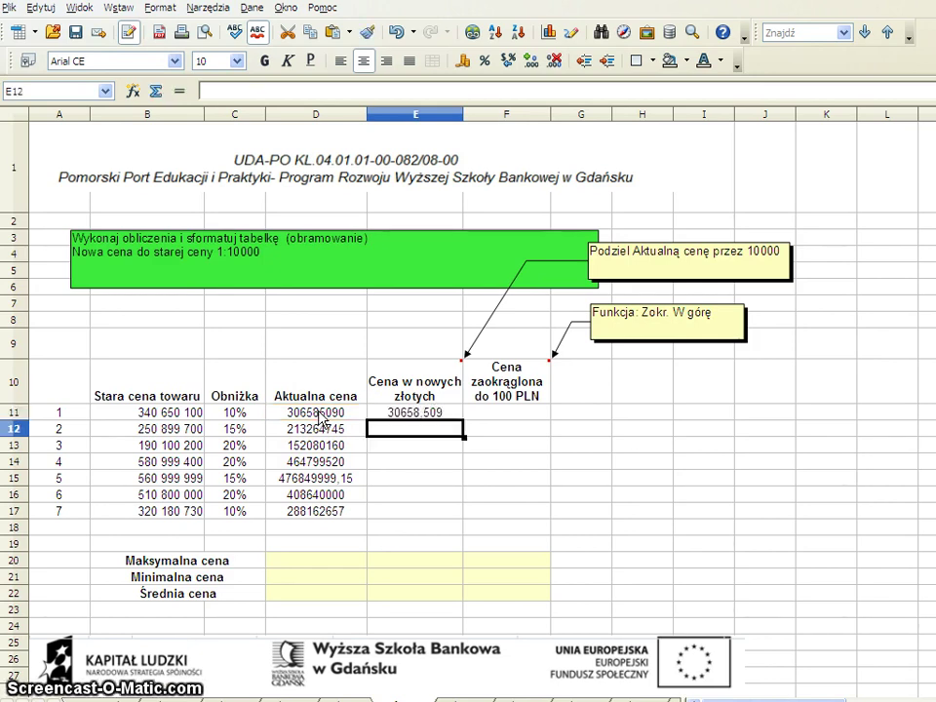
click(436, 411)
drag(464, 429, 464, 511)
Enter =ZAOKR.W.GÓRĘ(E11;100) in F11 to round the price up to 100 PLN and fill the formula down to F17.
click(480, 414)
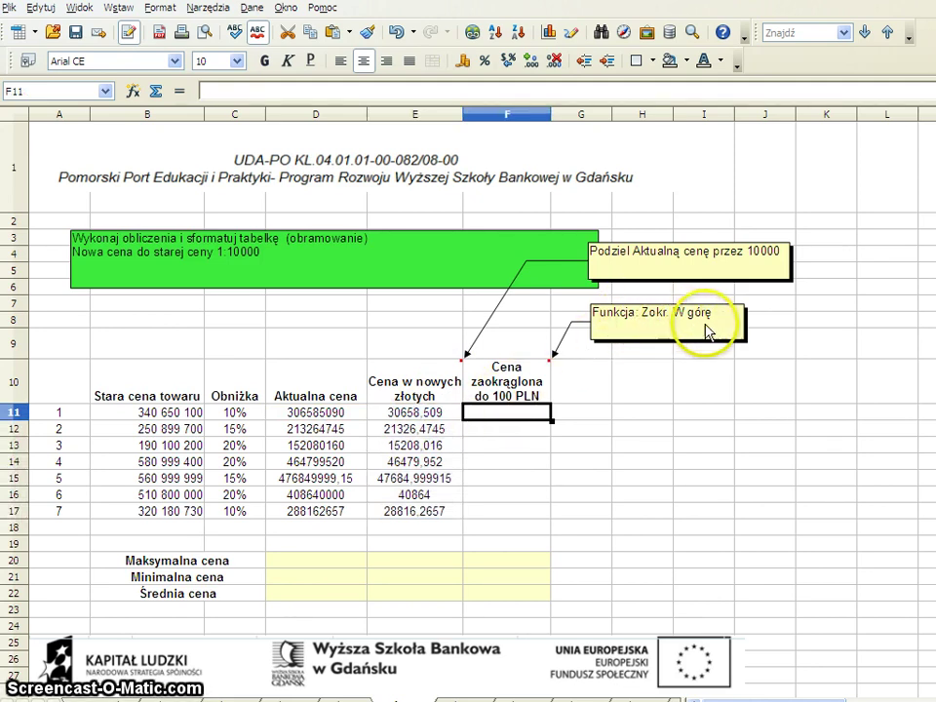
click(132, 91)
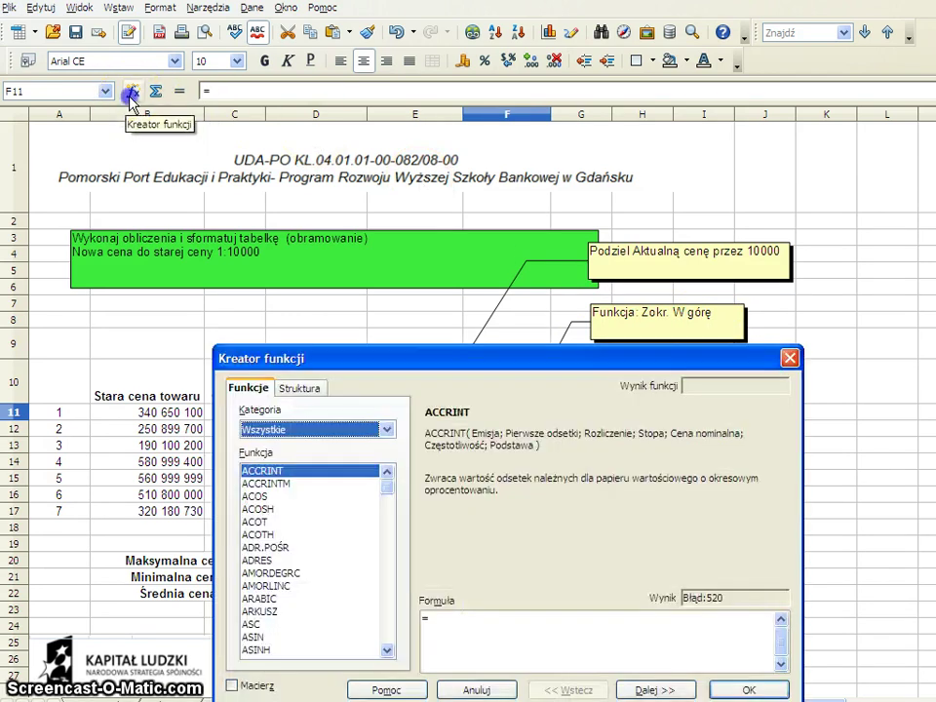
drag(390, 493, 370, 649)
click(278, 586)
click(655, 689)
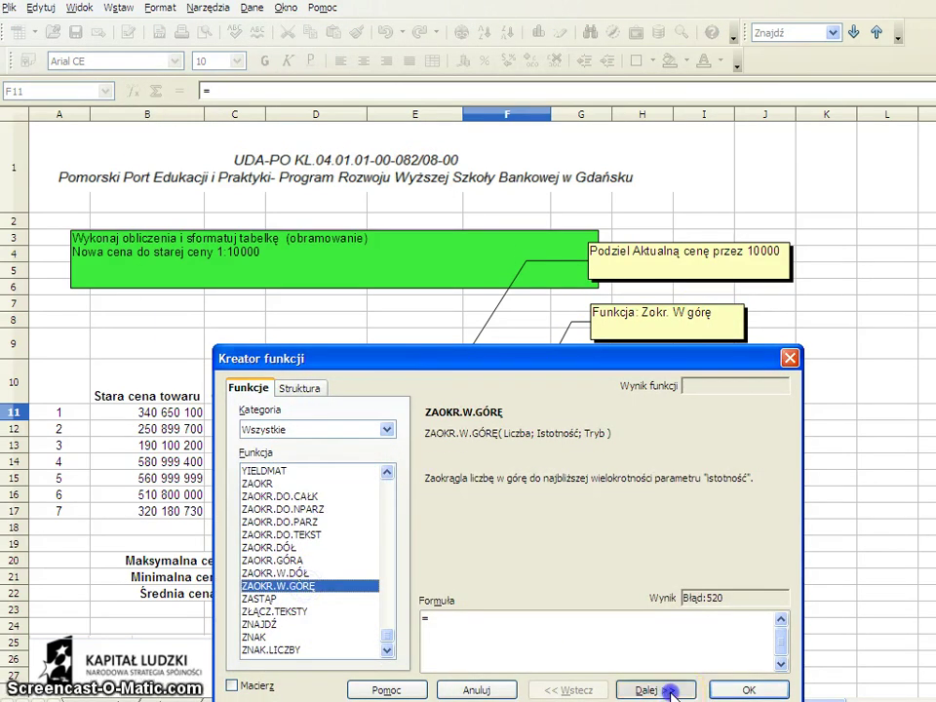
drag(554, 367, 574, 506)
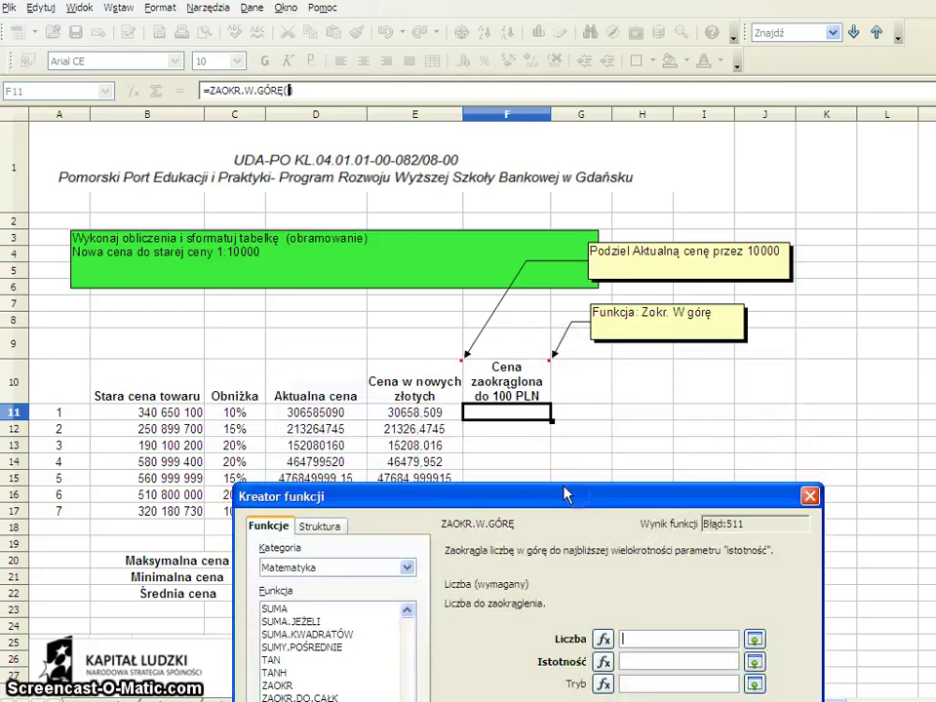
click(417, 413)
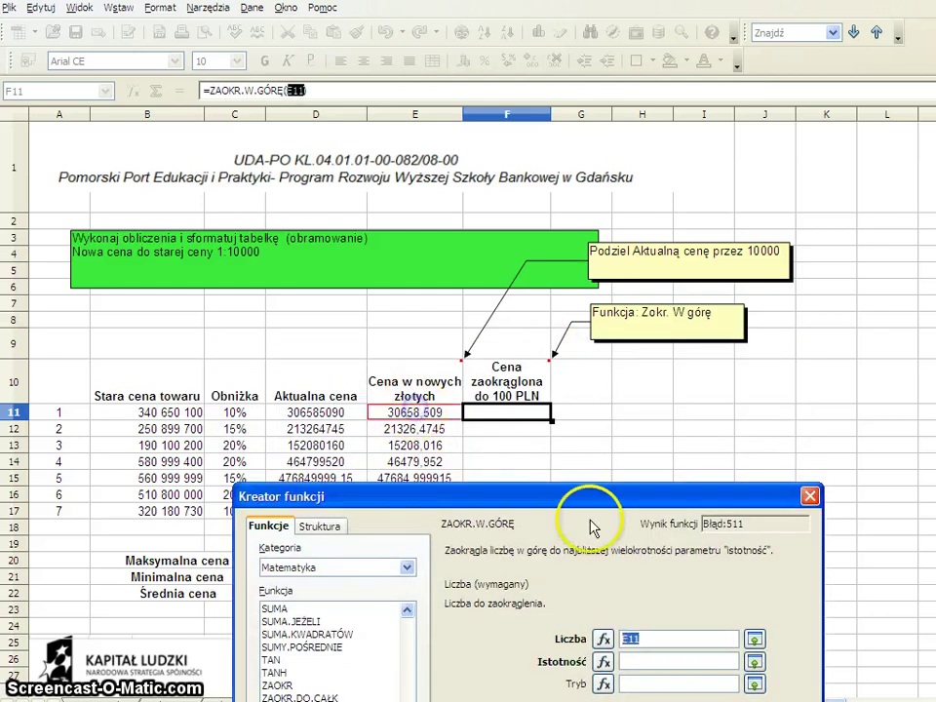
click(669, 662)
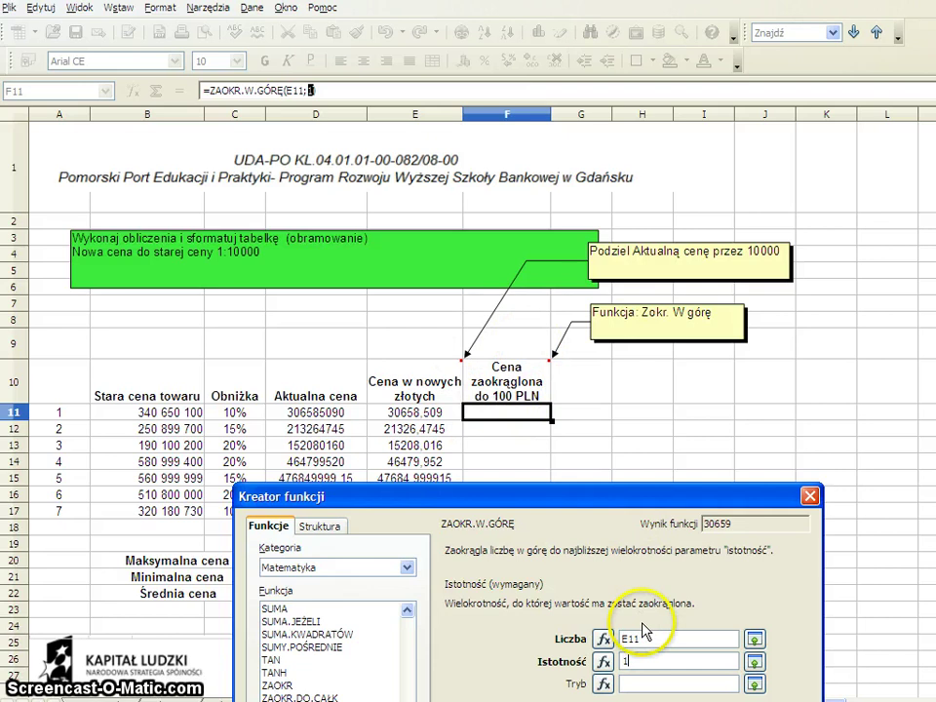
text(00)
drag(668, 500, 712, 320)
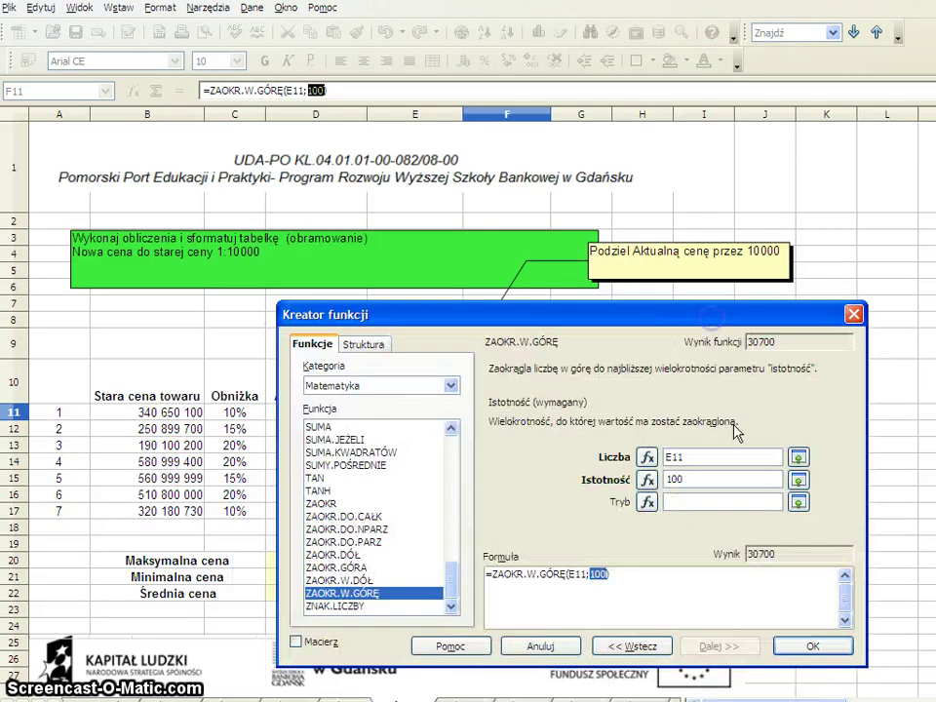
click(822, 648)
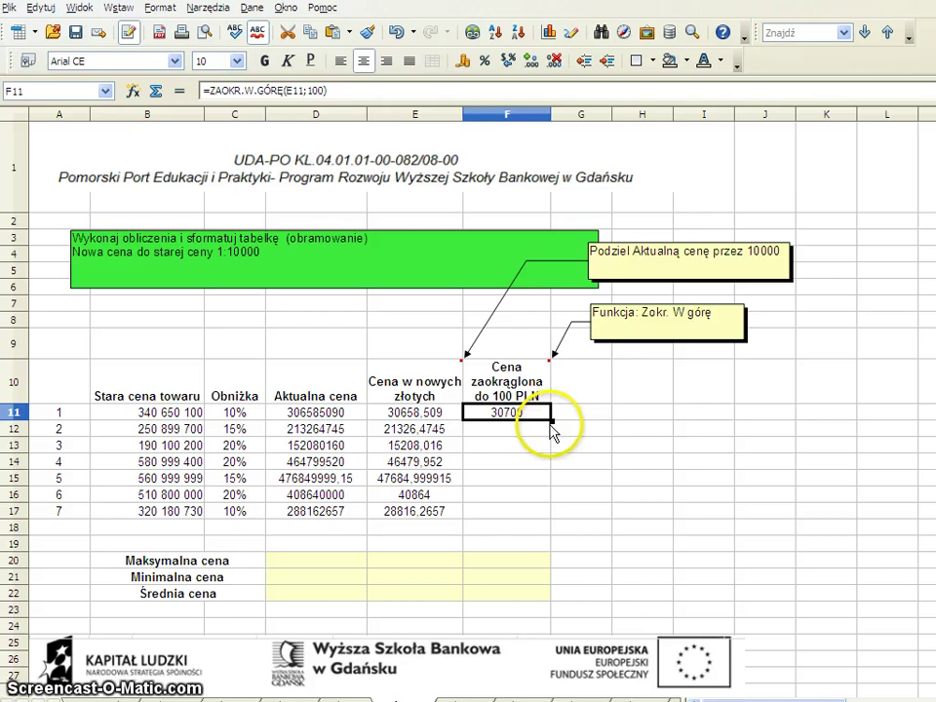
drag(551, 421, 556, 515)
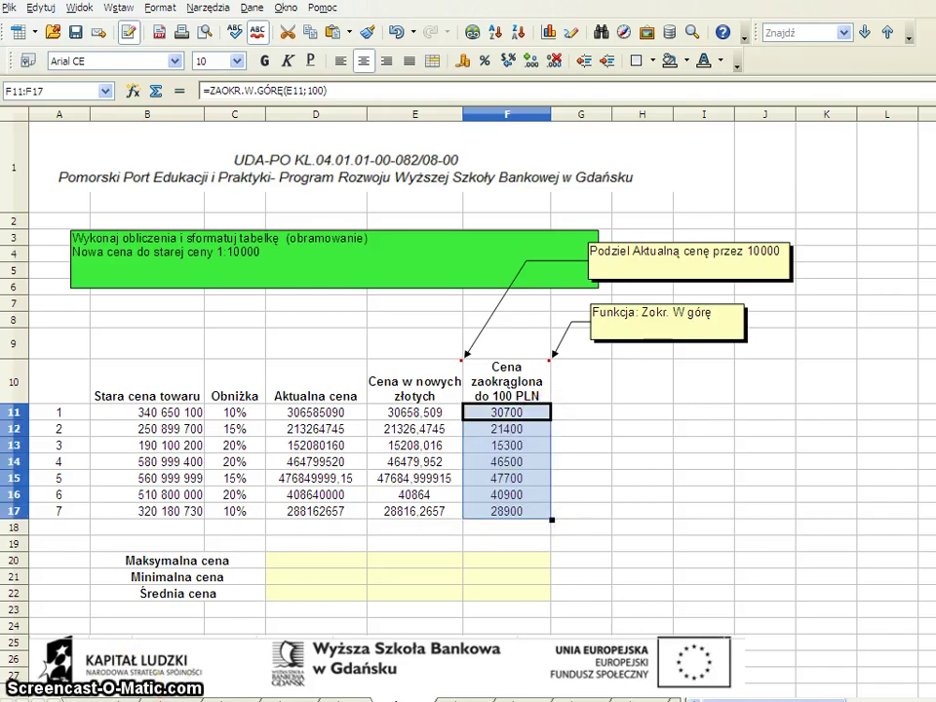
Insert the MAKS function in D20 for the maximum price (Maksymalna cena) using the function wizard.
click(314, 560)
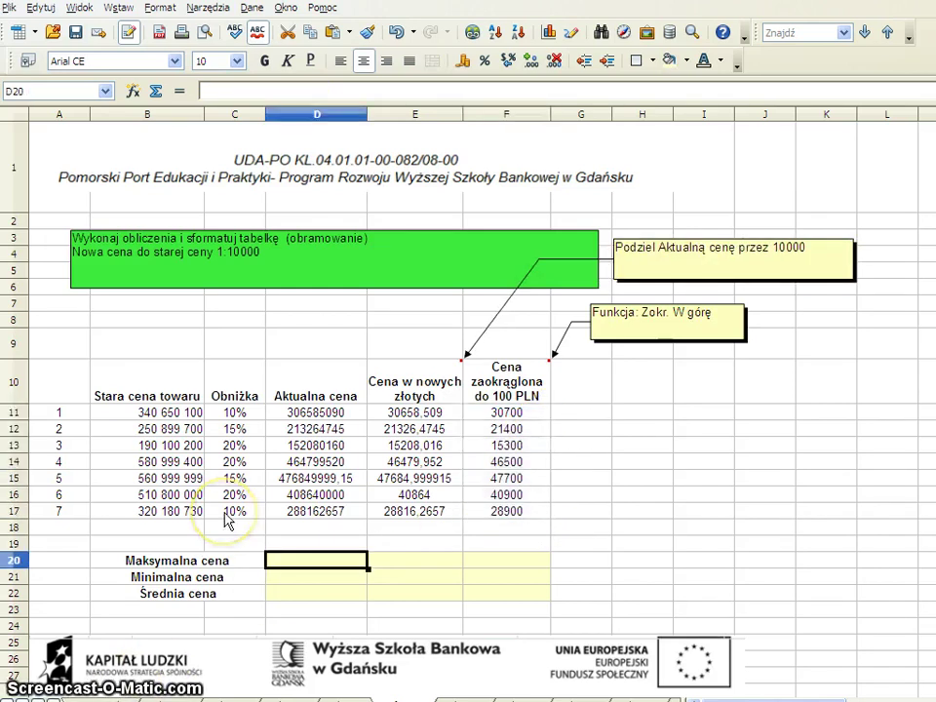
click(313, 562)
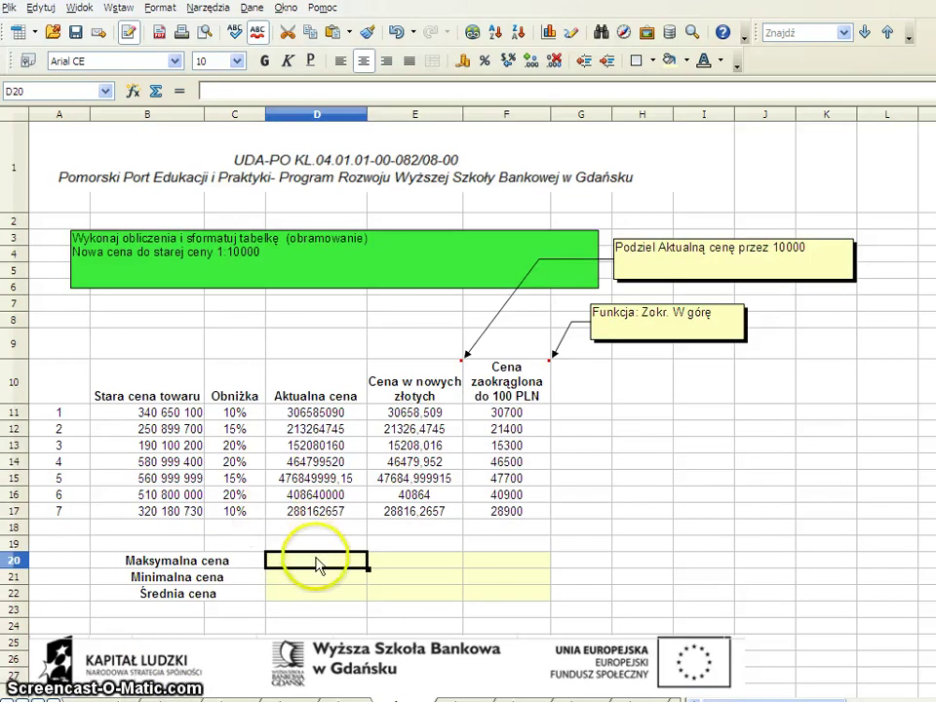
click(318, 569)
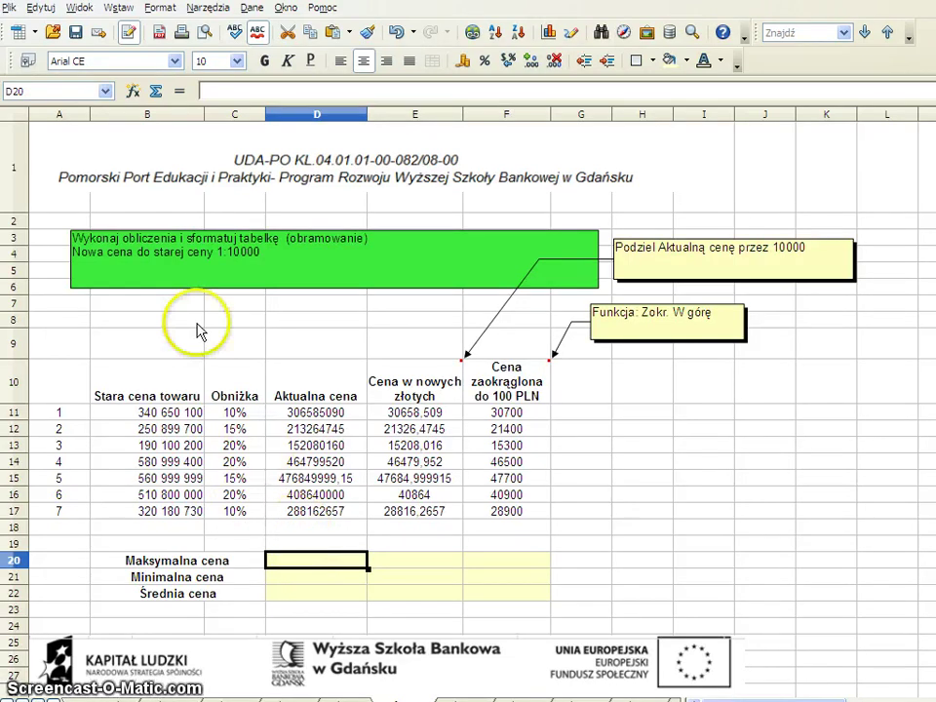
click(135, 91)
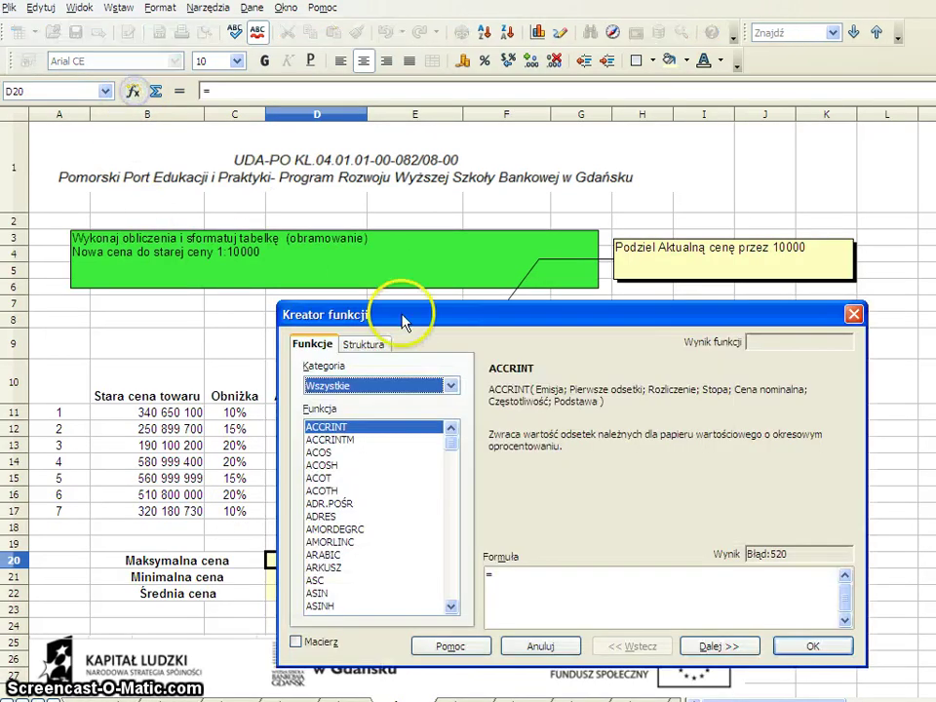
click(363, 479)
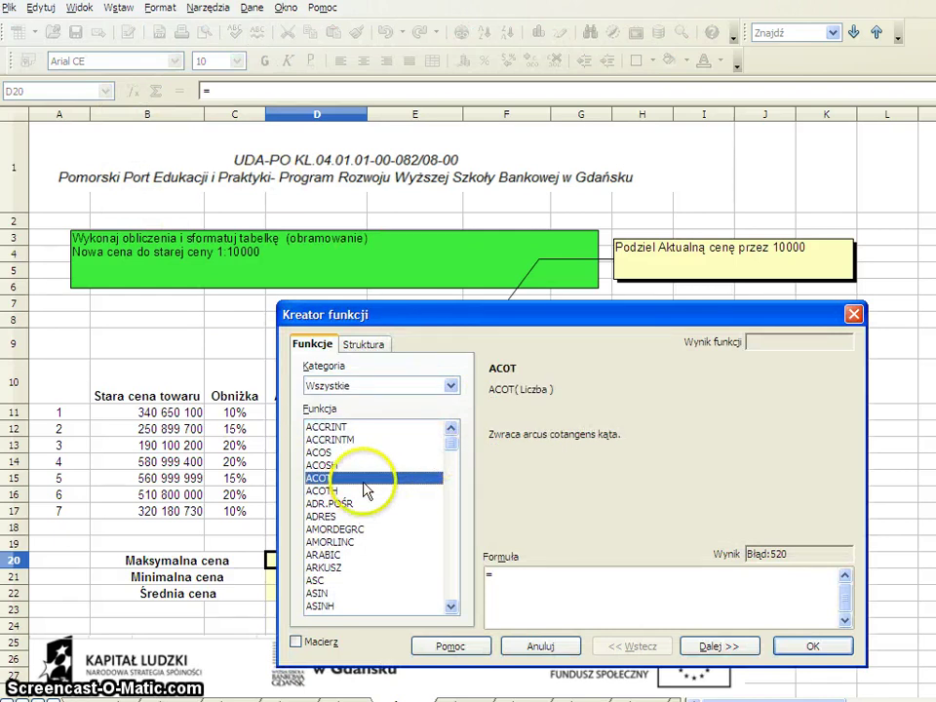
key(m)
click(330, 466)
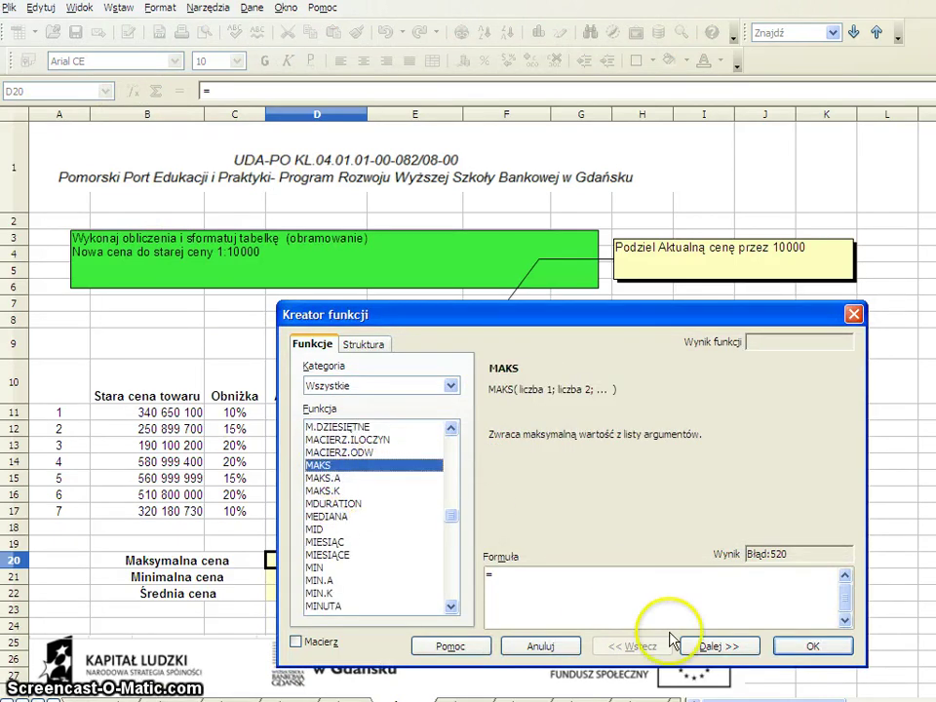
click(713, 647)
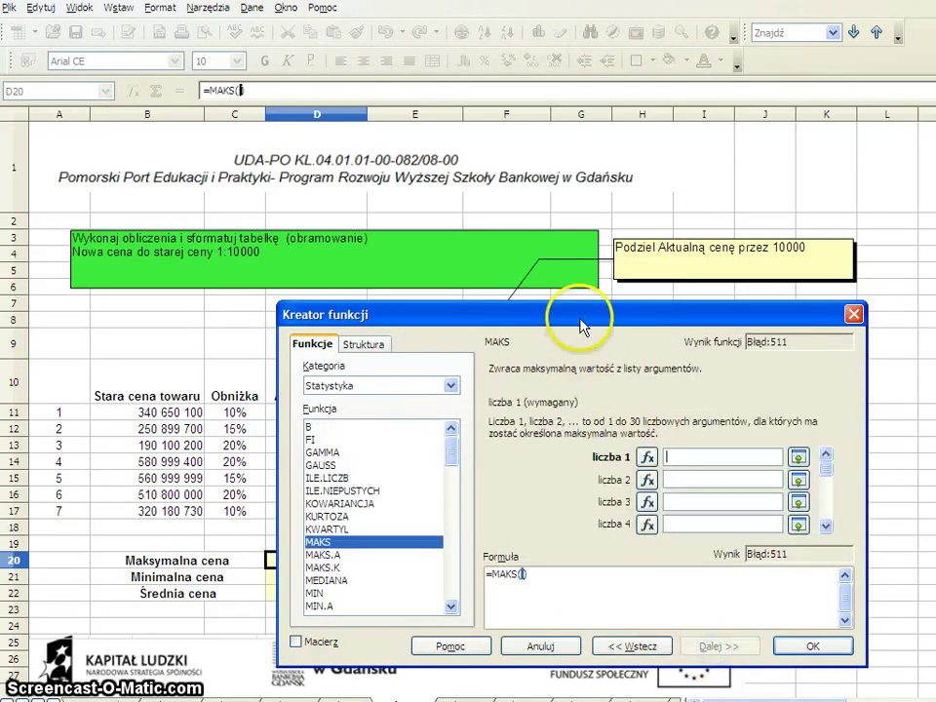
Set D11:D17 as the first argument of the MAKS function and accept the formula in D20.
drag(589, 321, 696, 498)
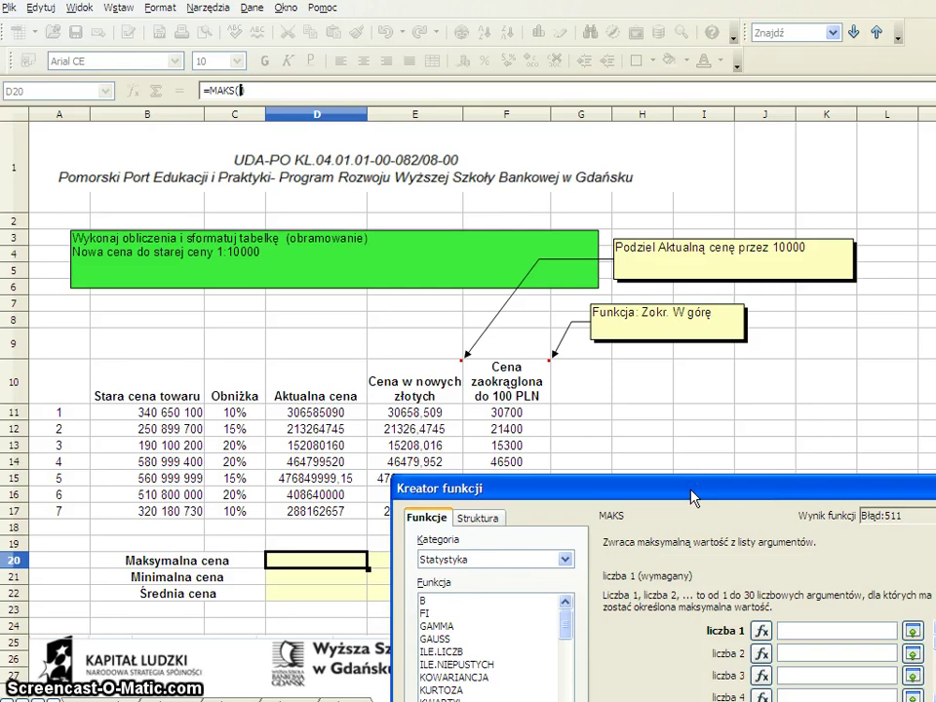
click(811, 630)
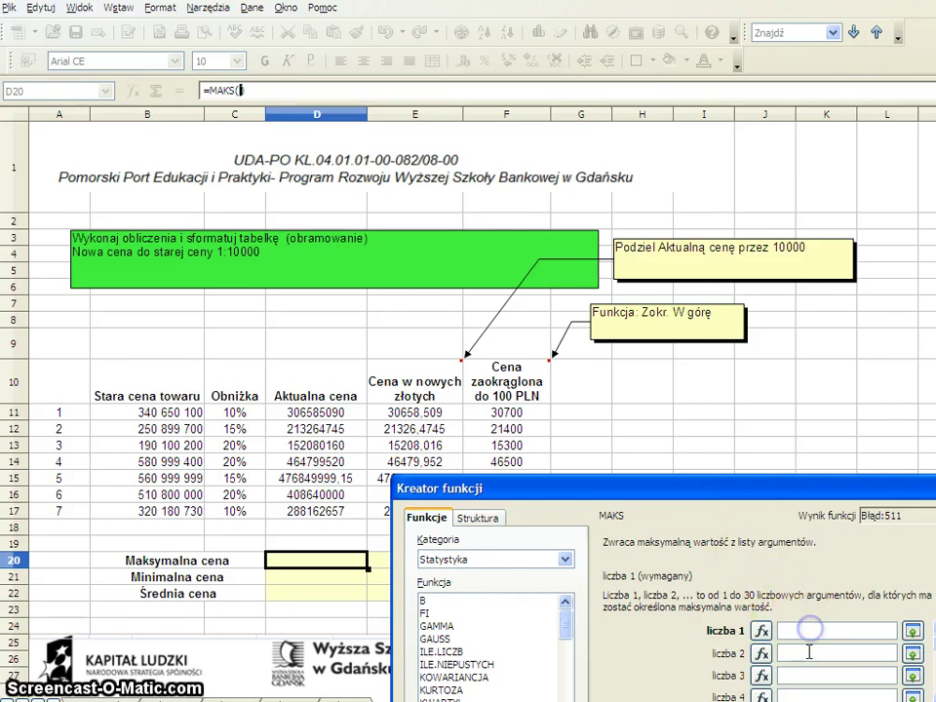
click(809, 651)
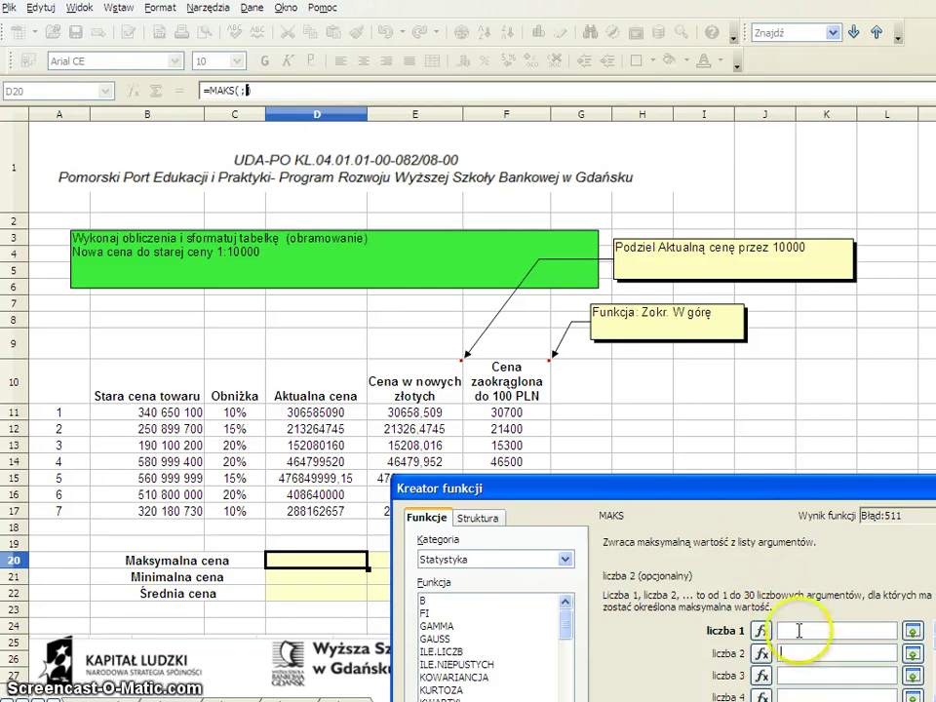
click(799, 630)
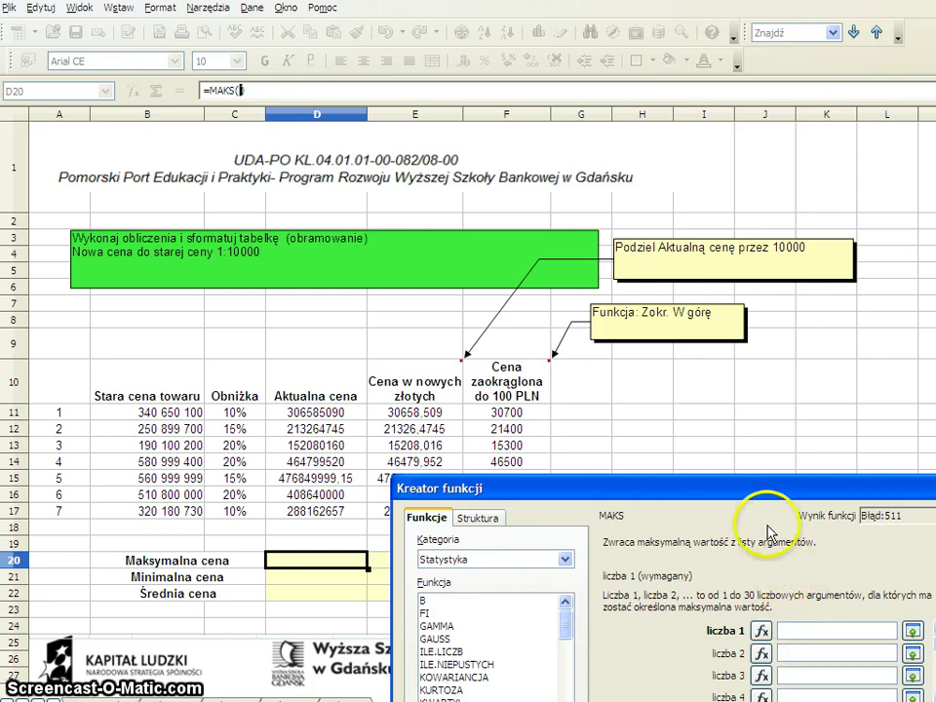
drag(749, 488, 768, 415)
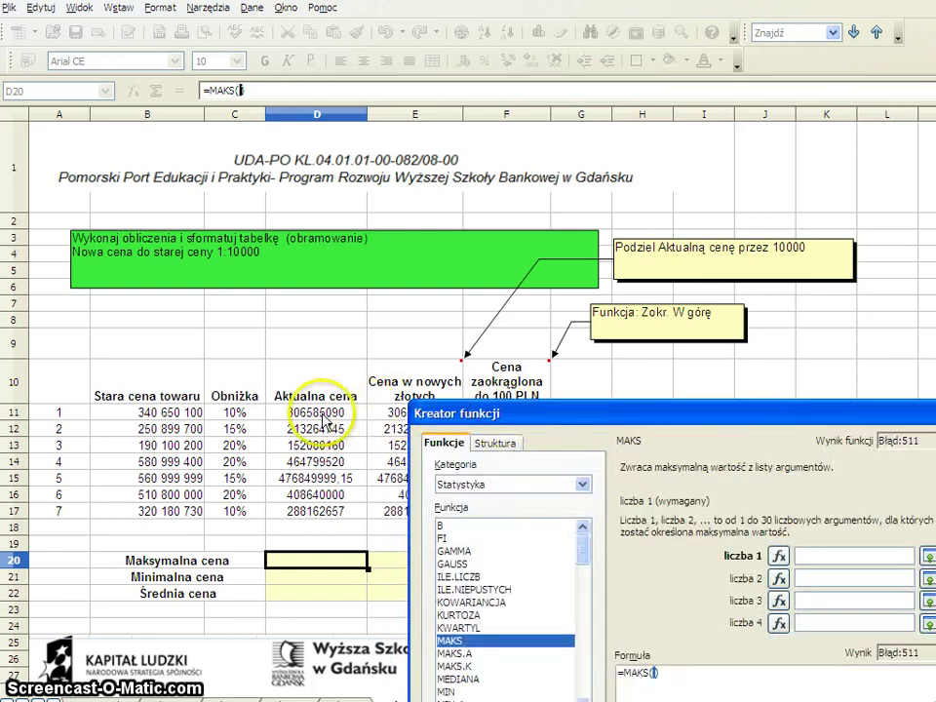
drag(320, 412, 355, 513)
drag(692, 419, 546, 286)
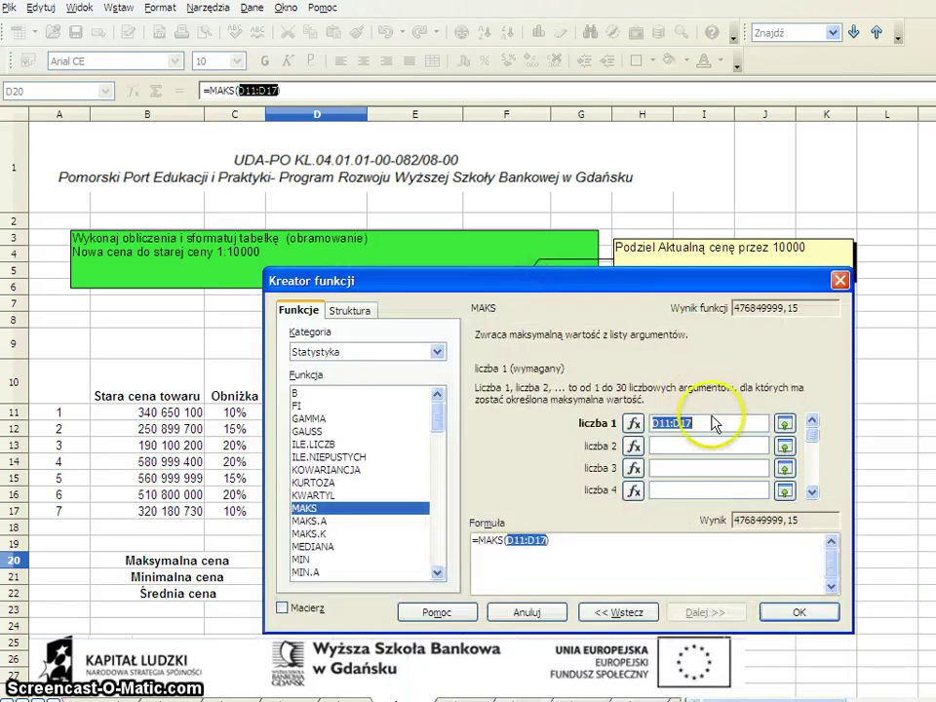
click(715, 421)
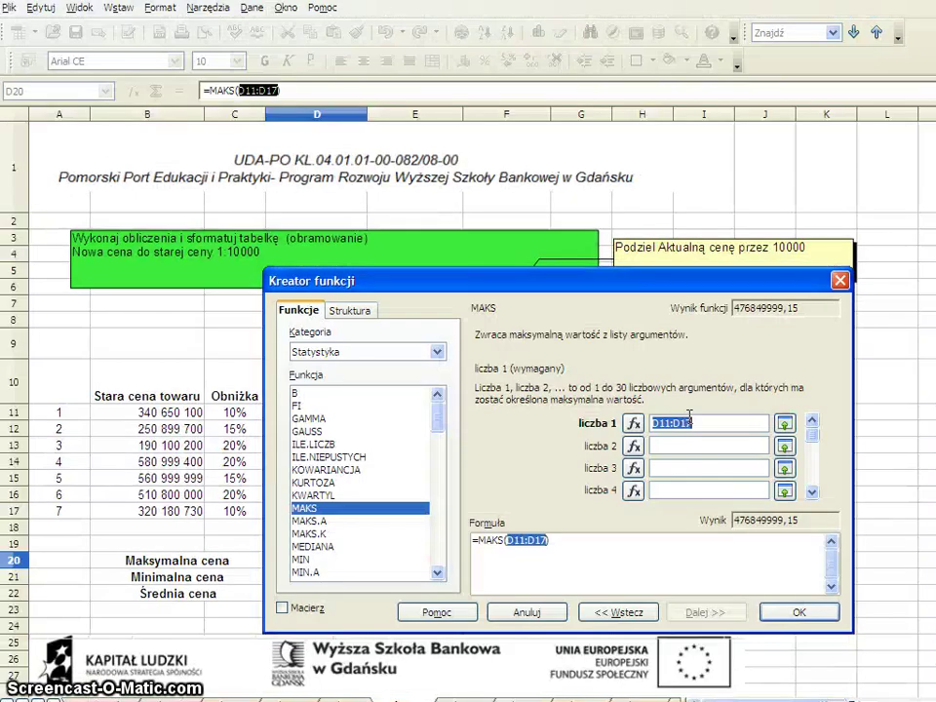
click(799, 615)
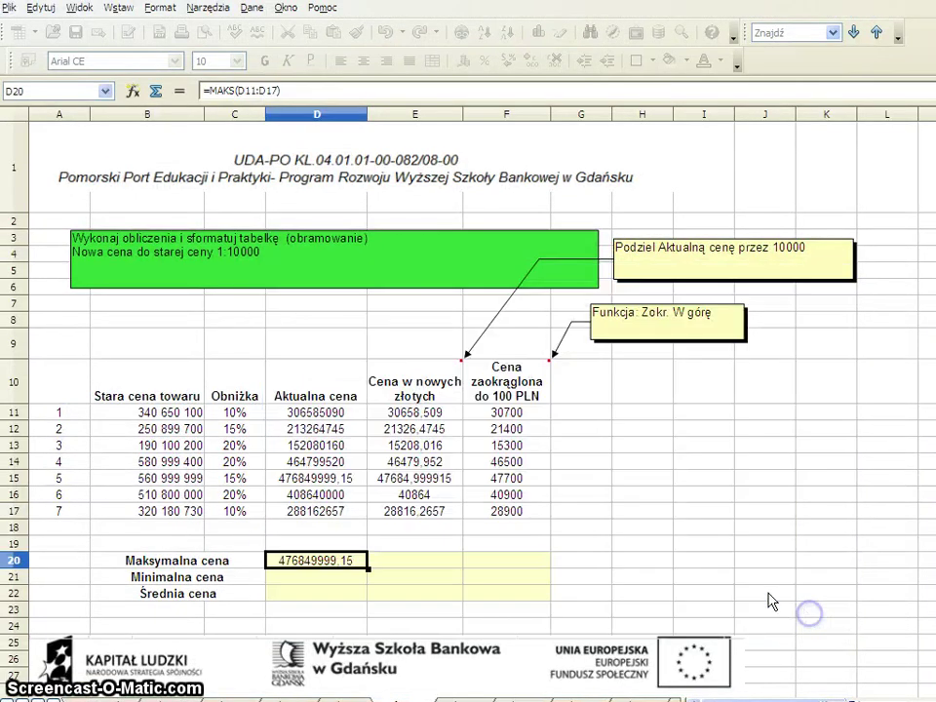
double_click(313, 560)
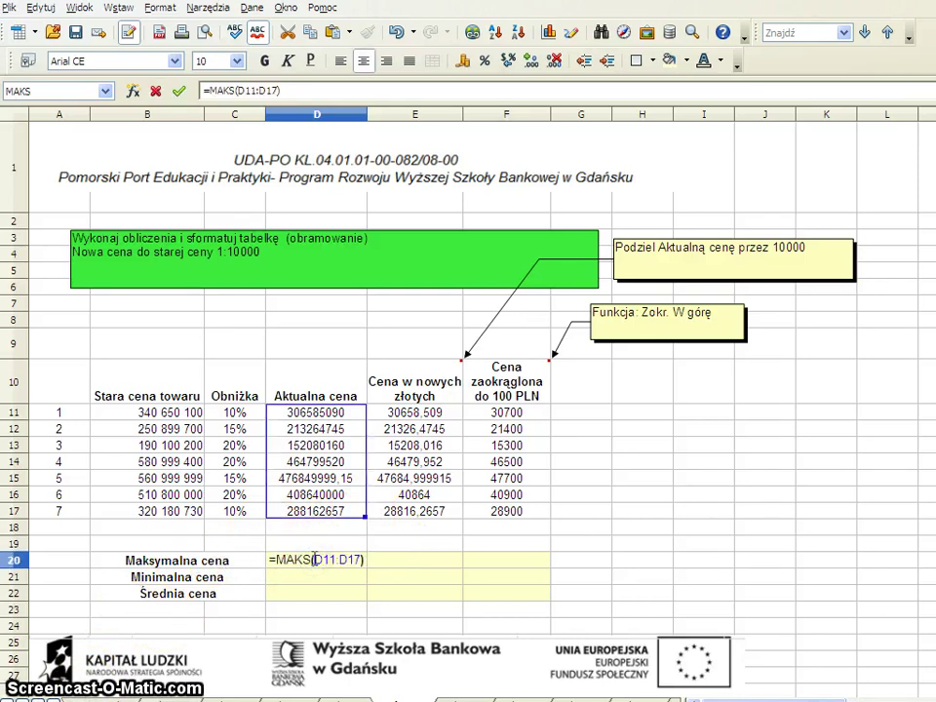
key(Return)
Enter =min(D11:D17) in D21 for the minimum price and =ŚREDNIA(D11:D17) in D22 for the average price.
click(289, 583)
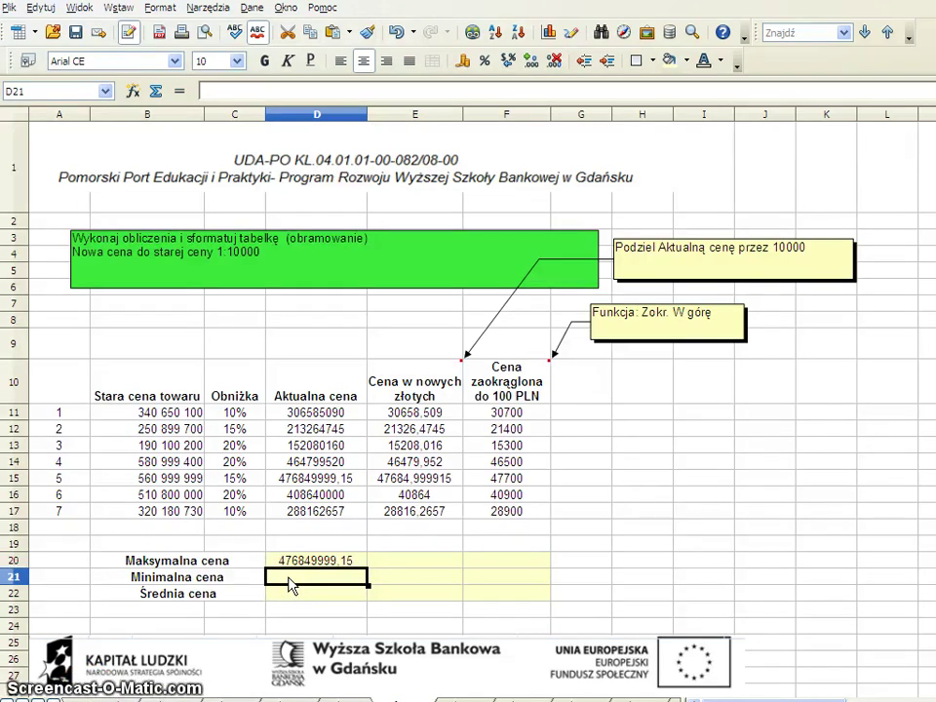
text(=)
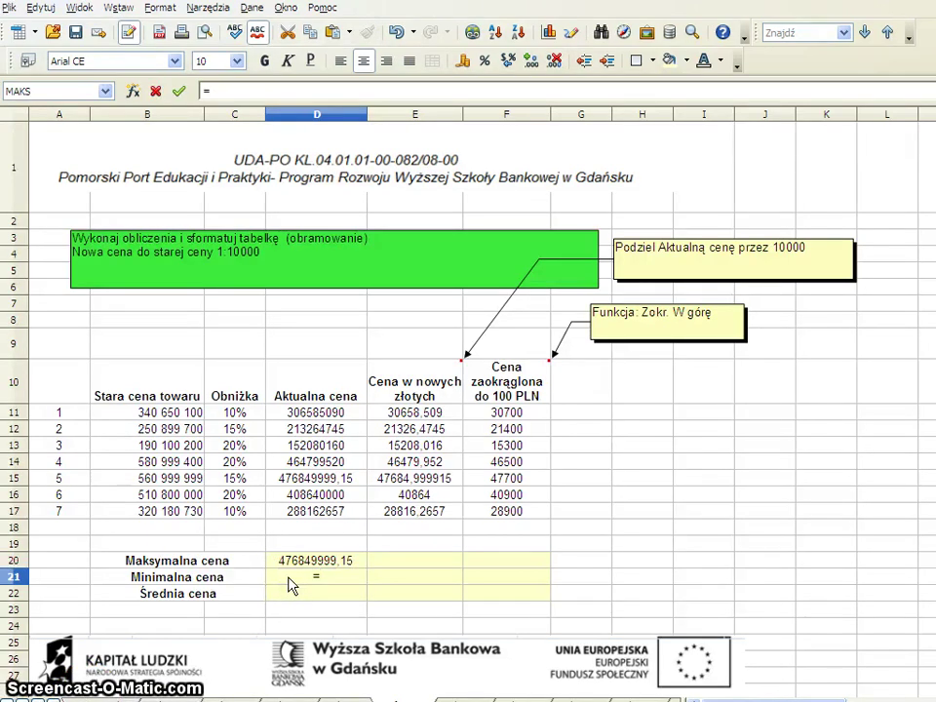
text(min)
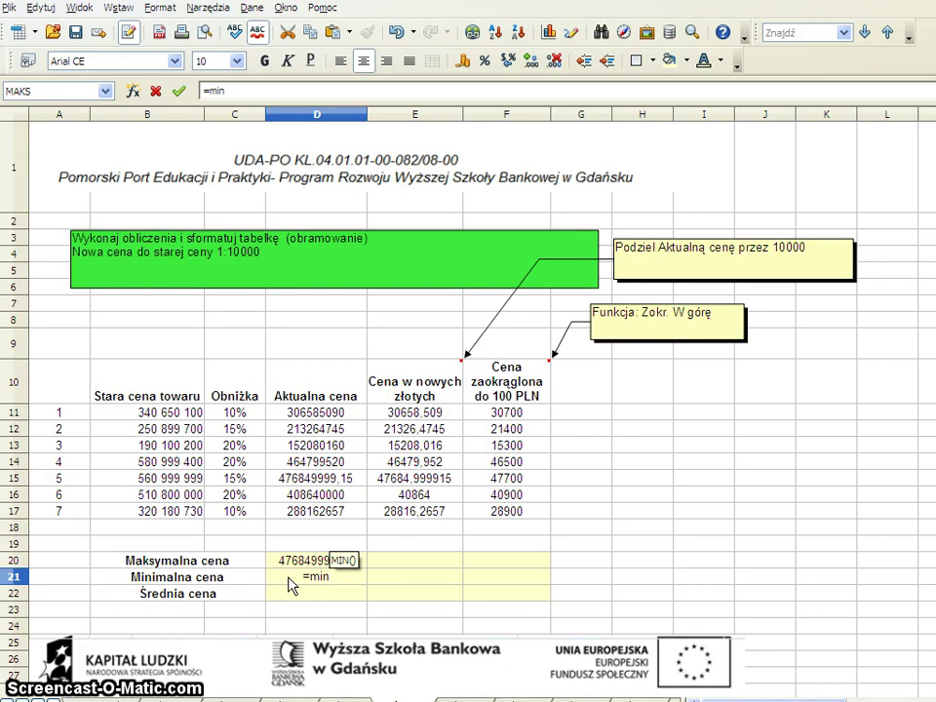
text(()
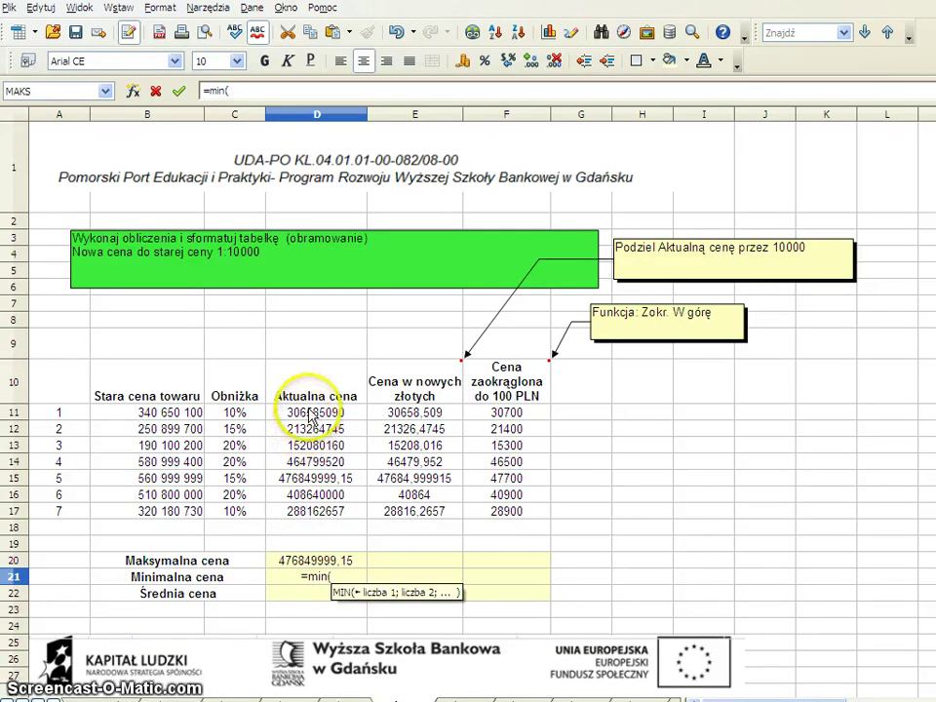
drag(310, 417, 314, 515)
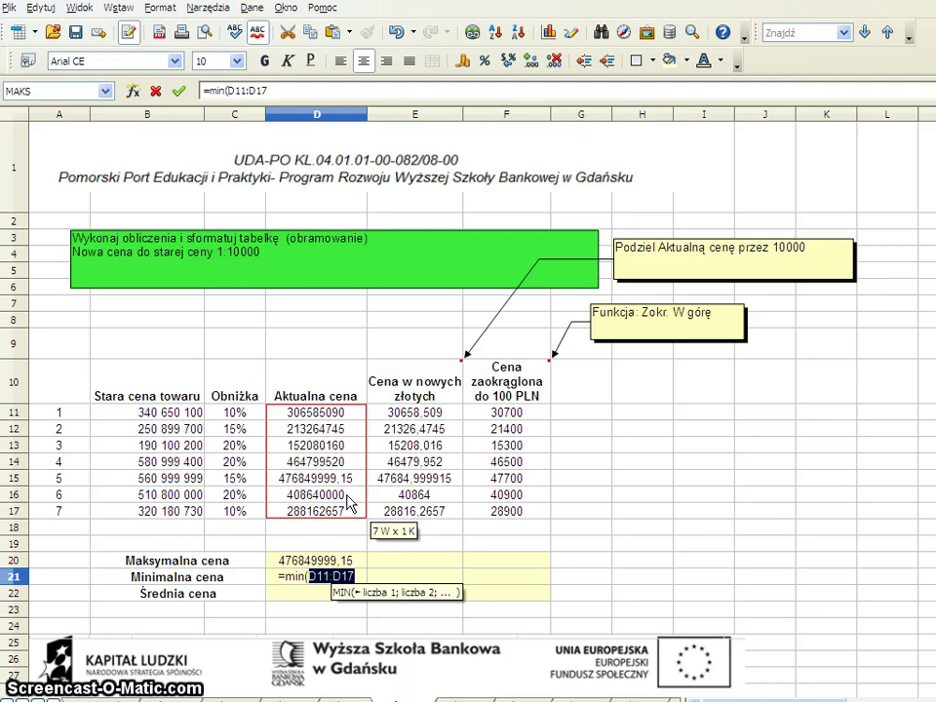
key(Return)
click(351, 577)
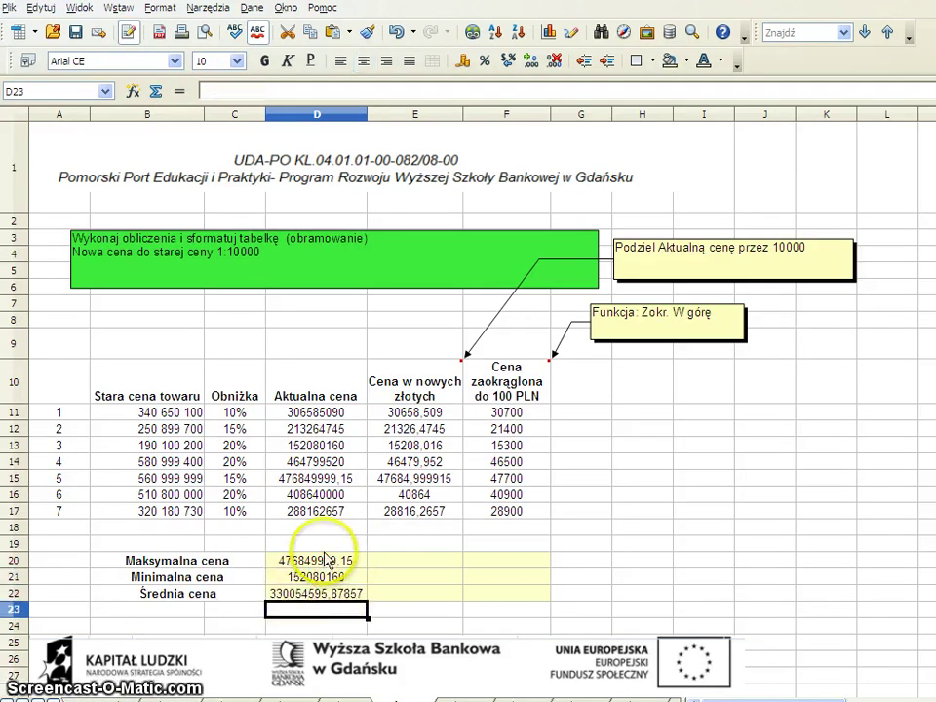
Fill the maximum, minimum and average formulas from D20:D22 across to column F.
click(332, 563)
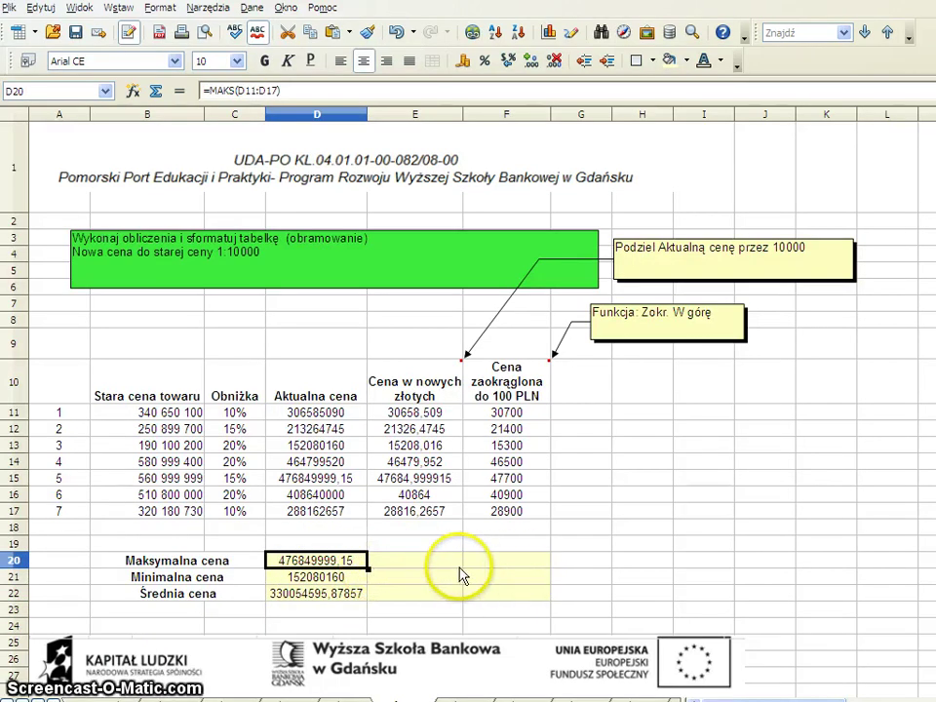
drag(328, 565, 321, 593)
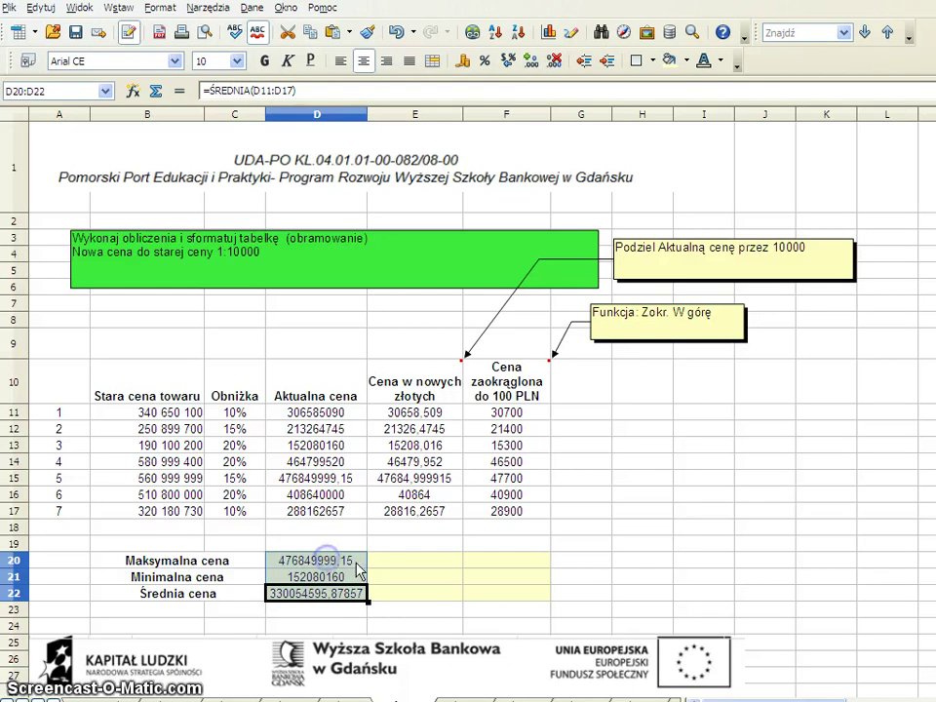
click(317, 563)
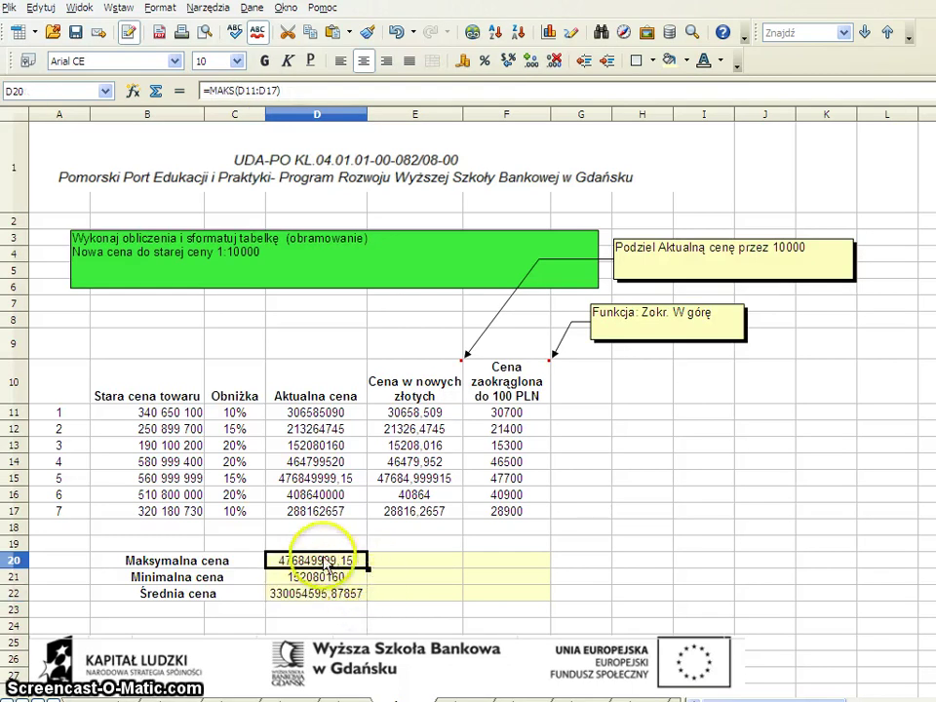
drag(309, 568, 321, 601)
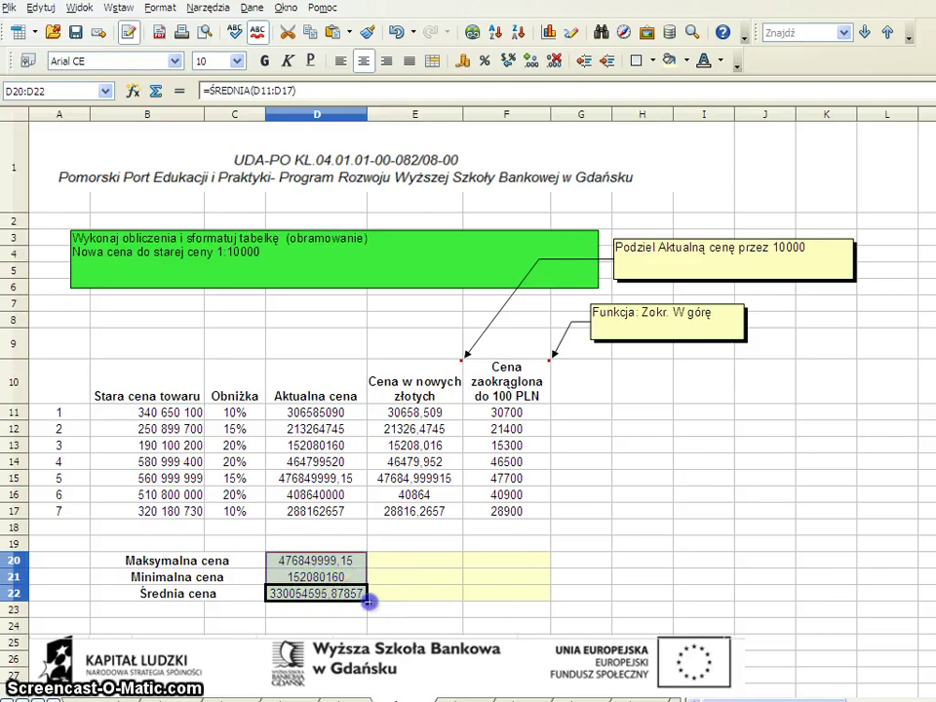
drag(369, 602, 511, 613)
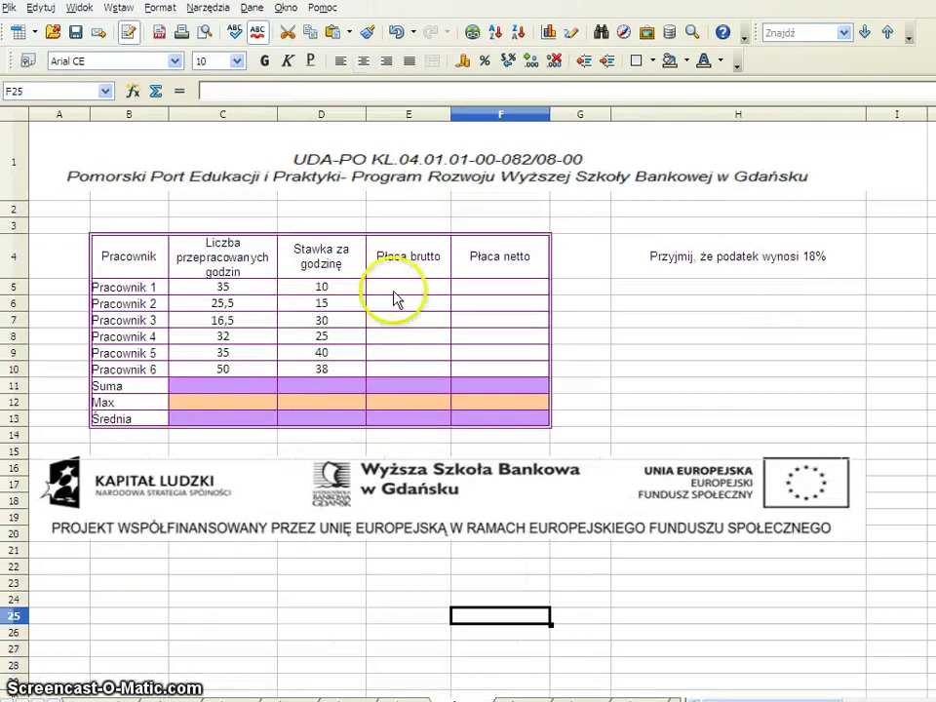
On the employee pay sheet, enter =C5*D5 in E5 for the gross pay (Płaca brutto) and fill it down to E10.
click(388, 288)
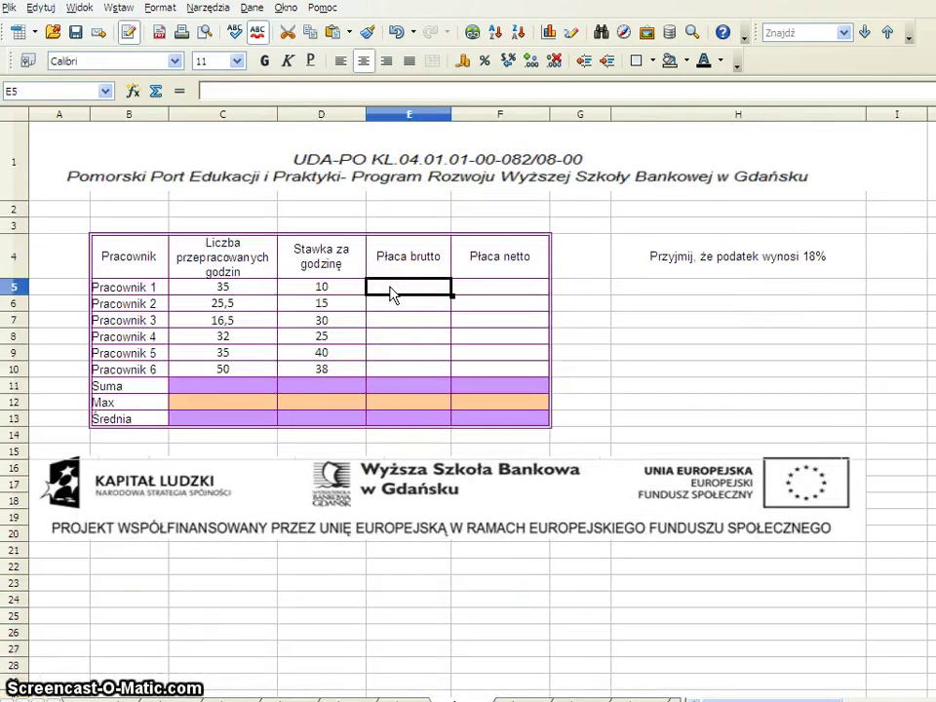
text(=)
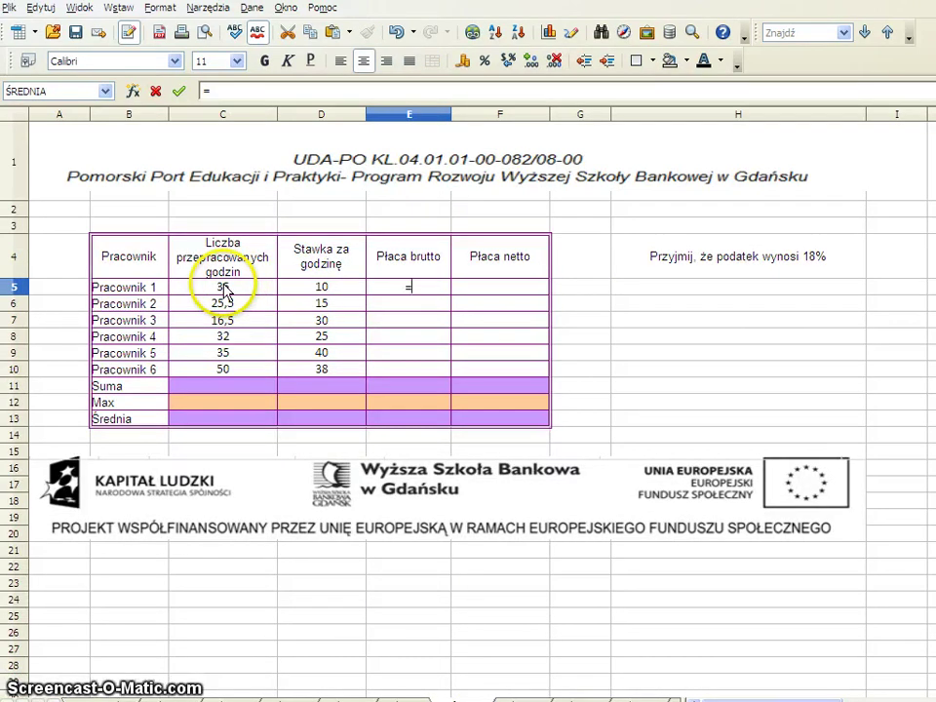
click(226, 291)
text(*)
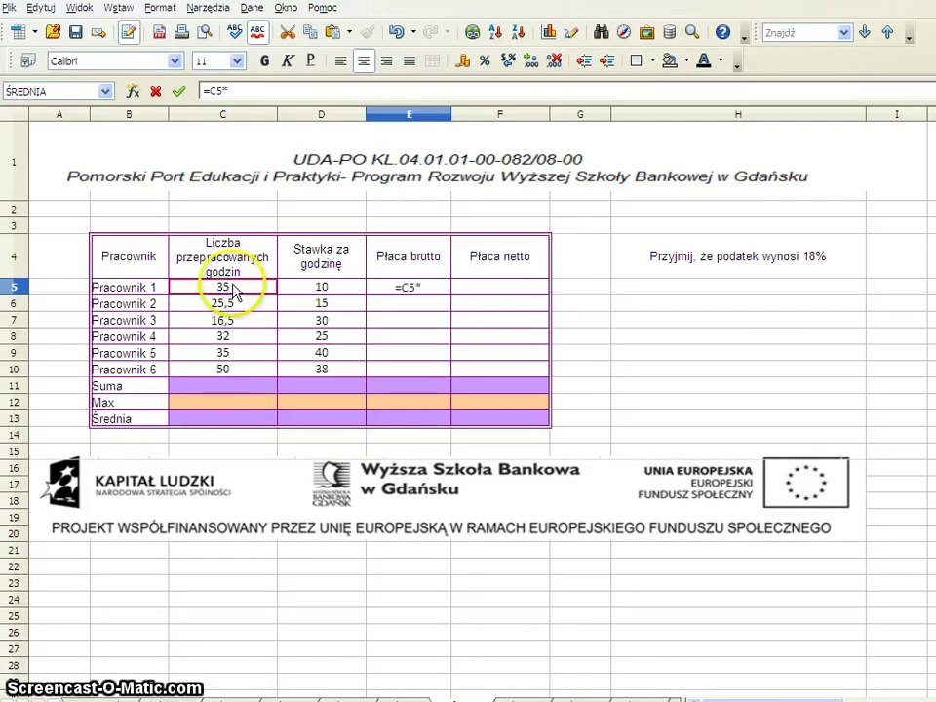
click(336, 290)
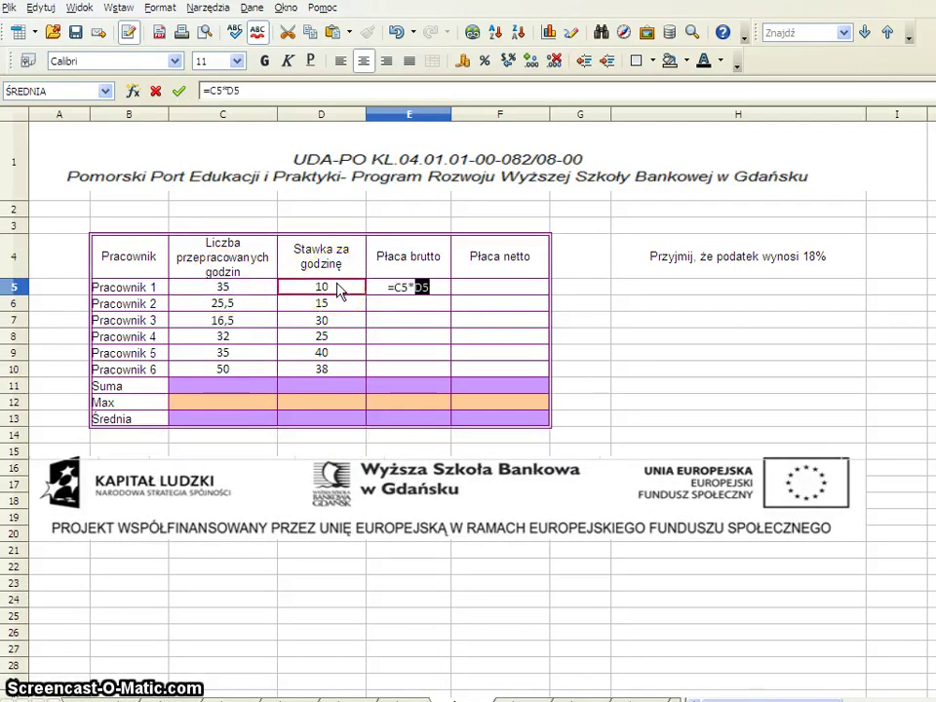
key(Return)
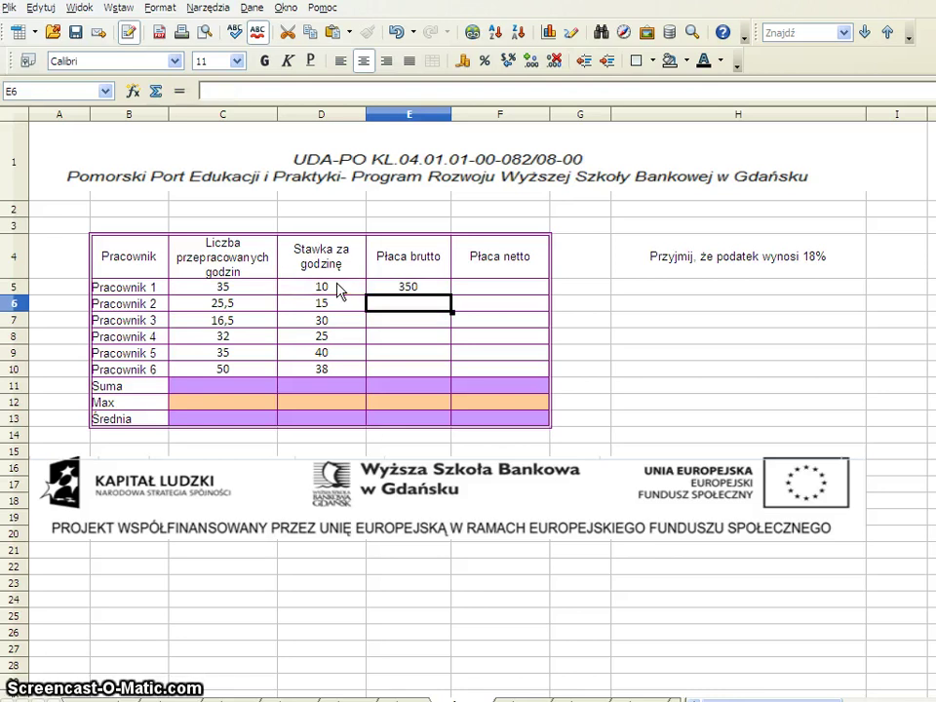
key(Up)
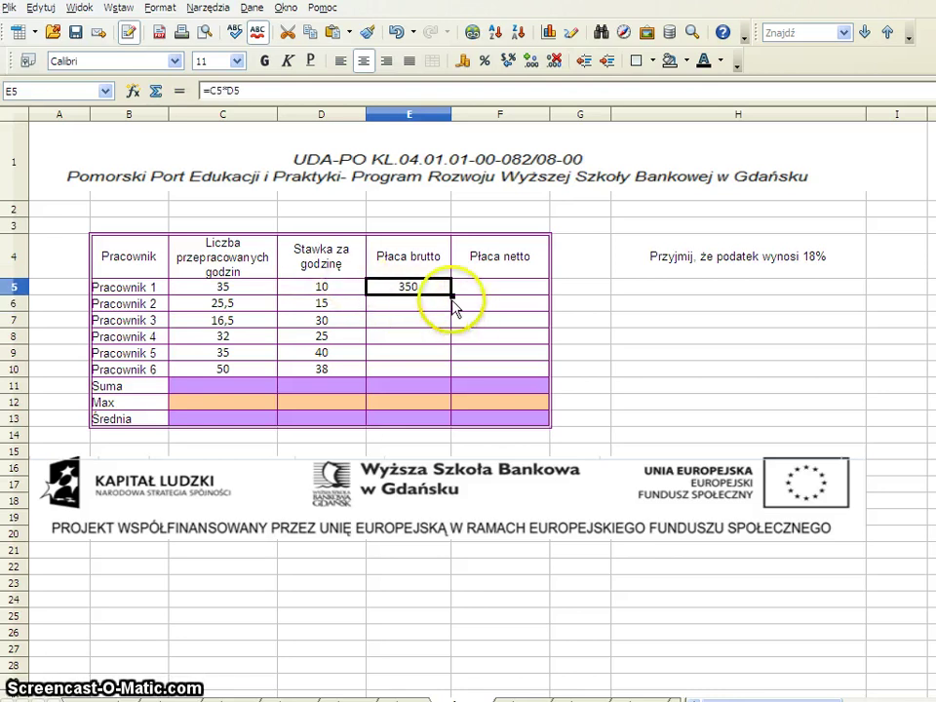
drag(451, 294, 454, 374)
Enter =E5-18%*E5 in F5 to calculate the net pay (Płaca netto) after 18% tax.
click(486, 293)
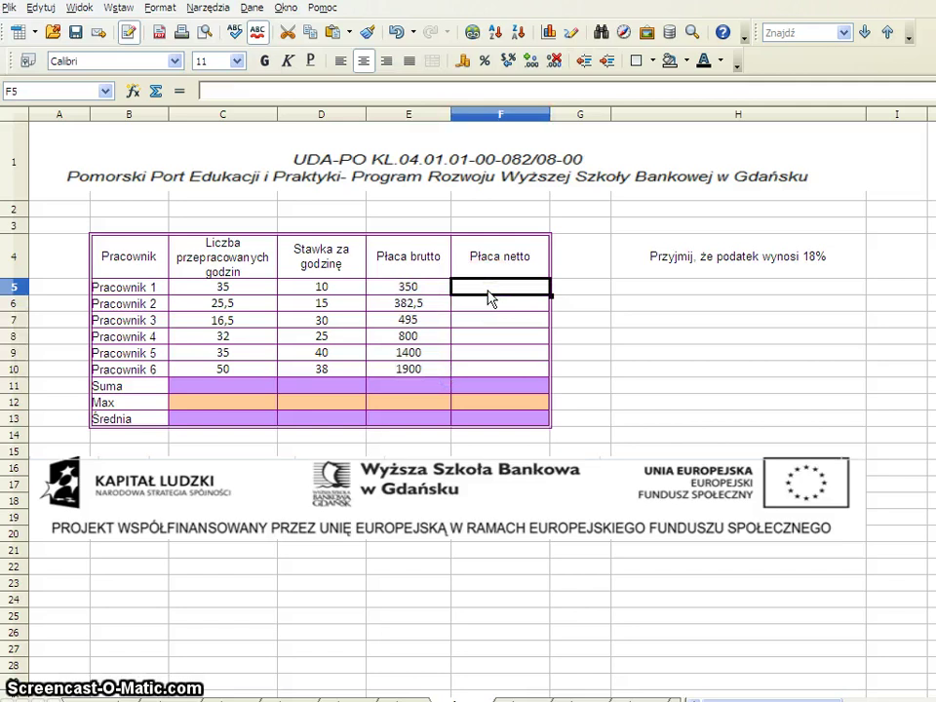
text(=)
click(405, 285)
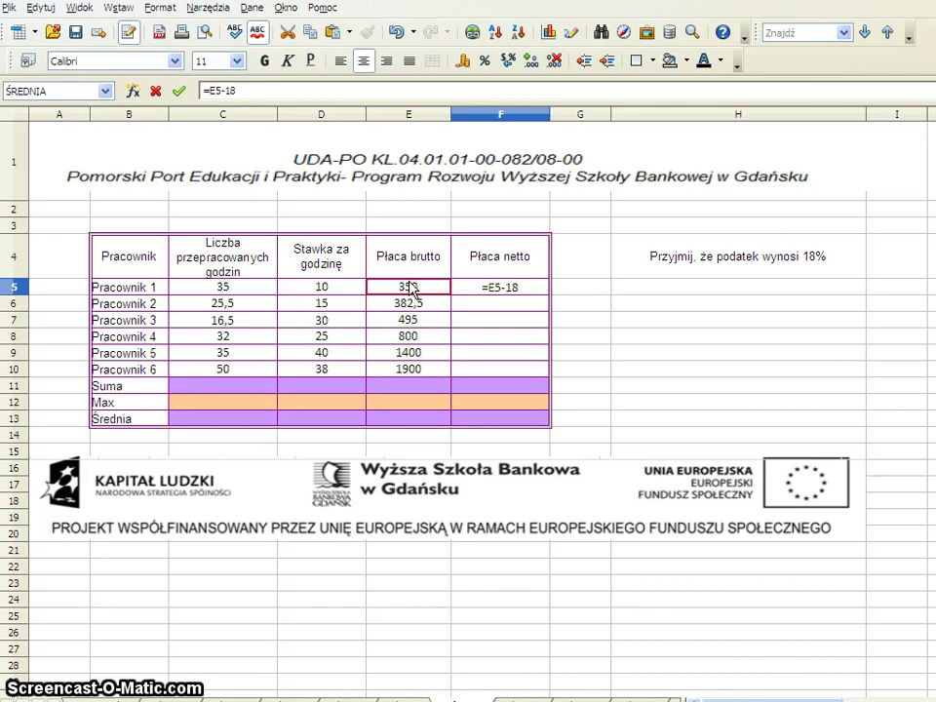
text(-18%)
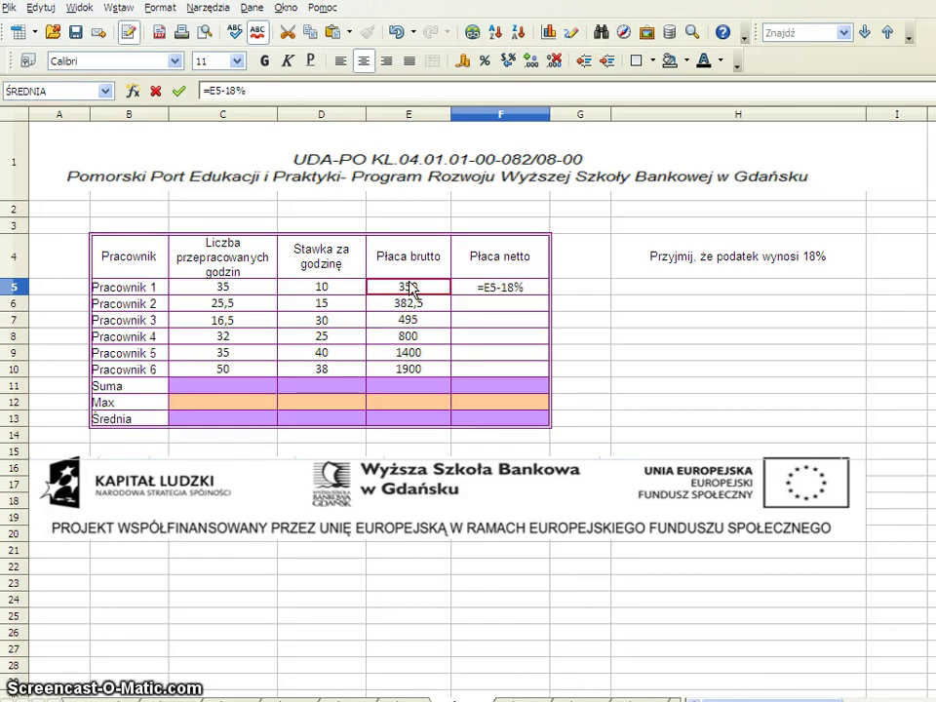
text(*)
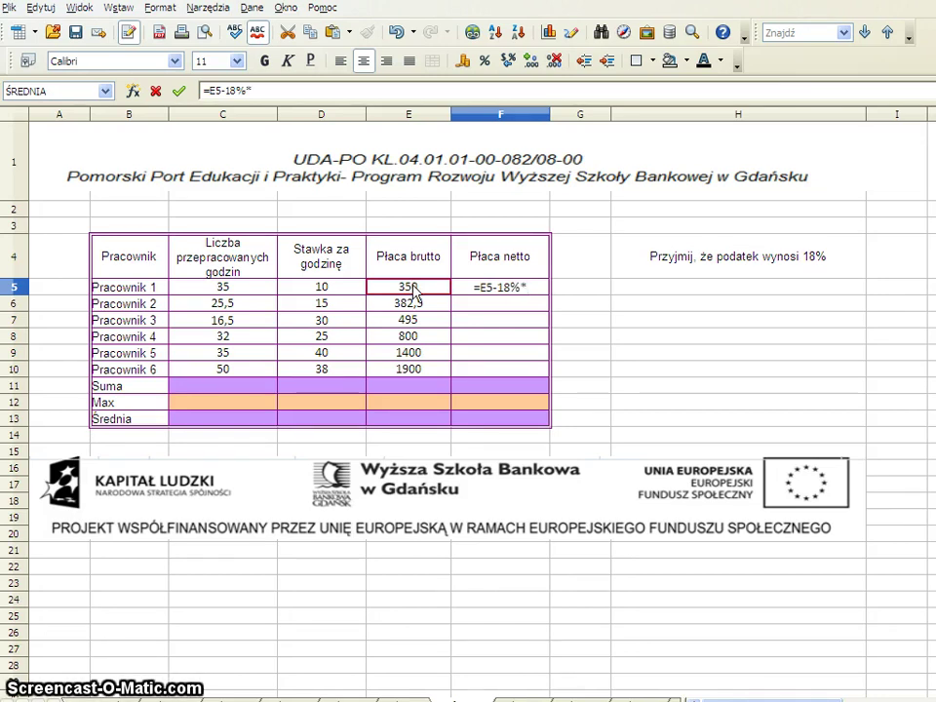
click(414, 290)
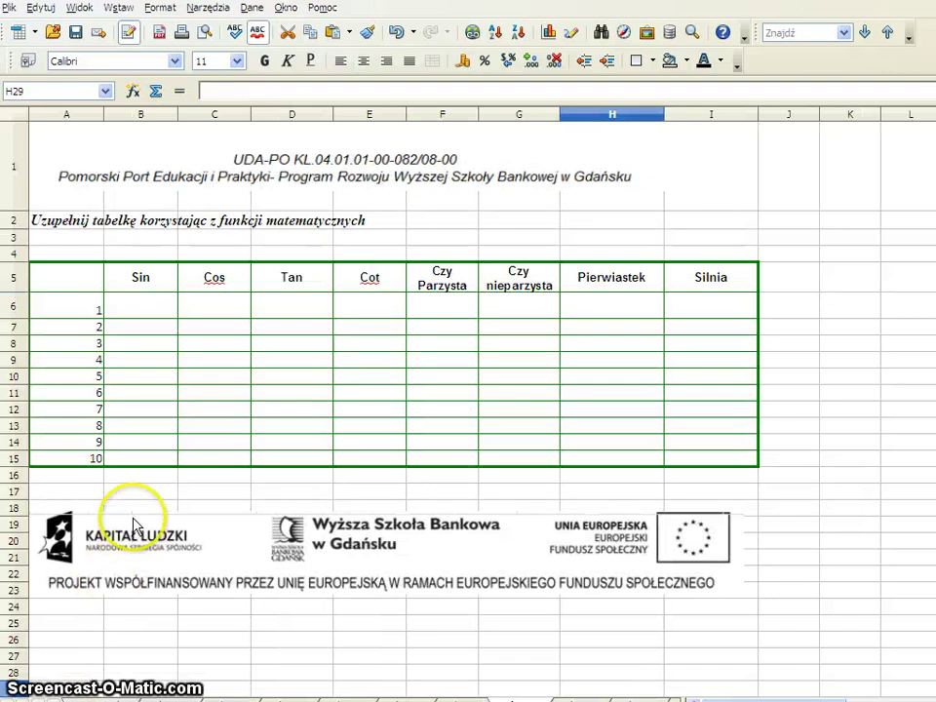
On the mathematical functions sheet, insert the SIN function from the Matematyka category in B6 using the function wizard.
click(149, 312)
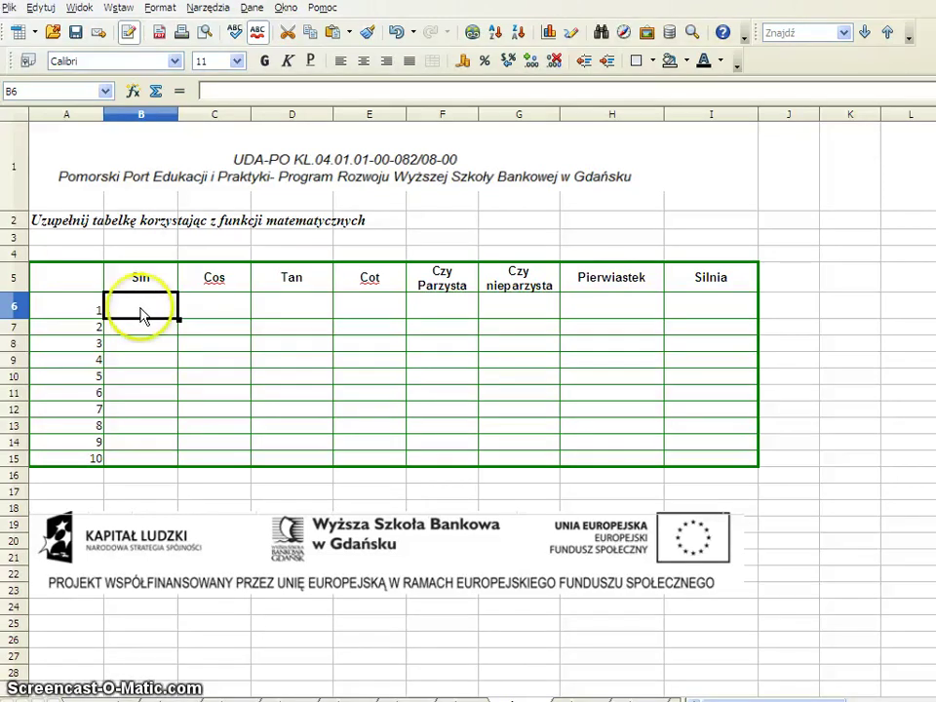
click(131, 91)
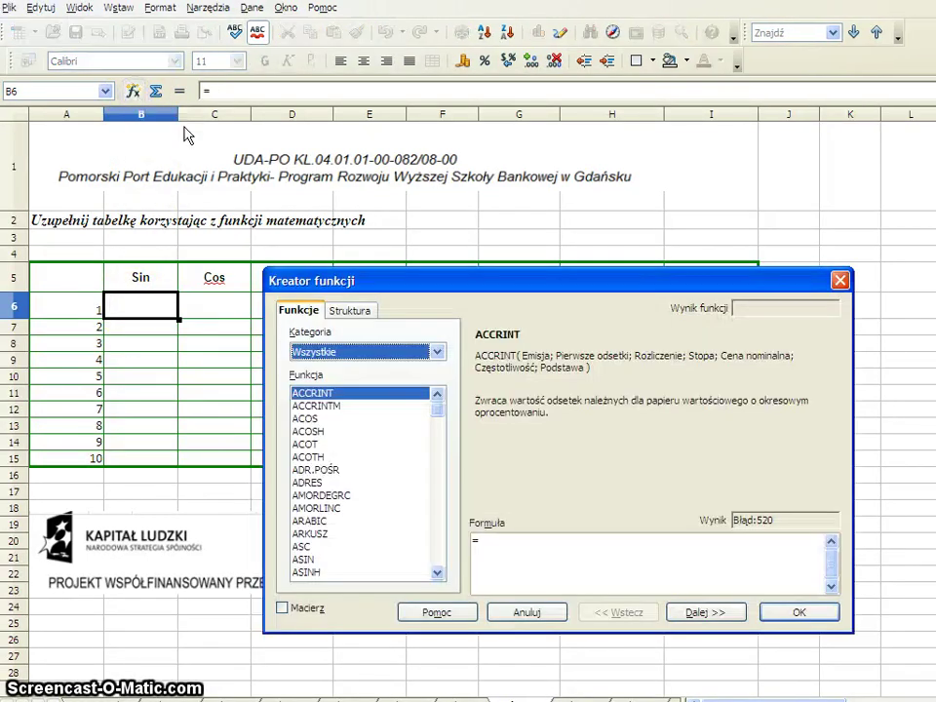
click(371, 353)
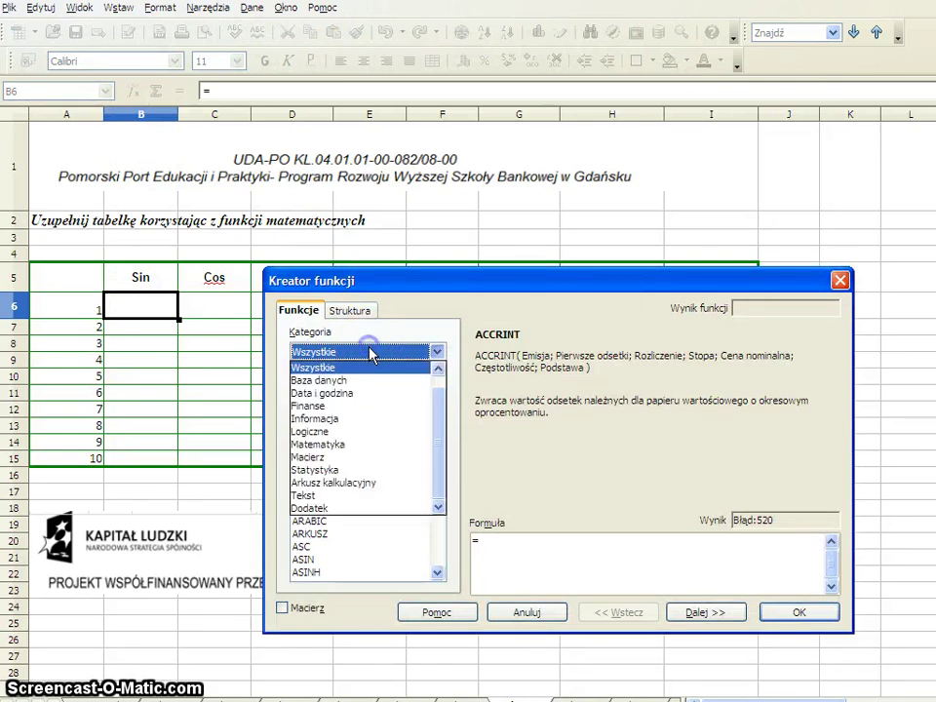
click(341, 444)
drag(439, 418, 438, 517)
double_click(332, 495)
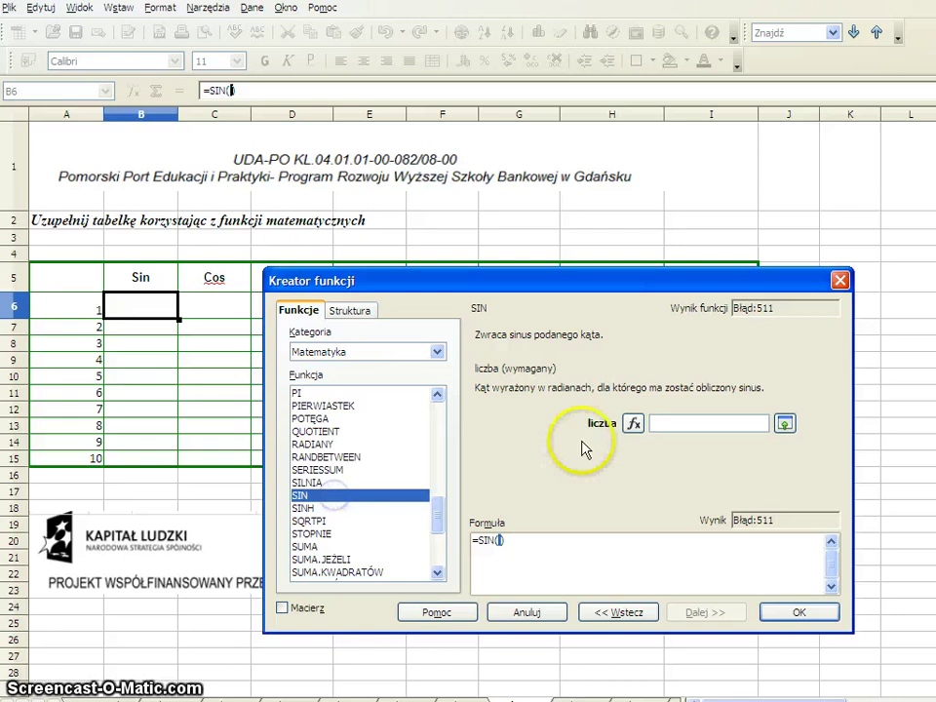
Set A6 as the SIN argument, accept the formula and fill it down to B15.
click(687, 423)
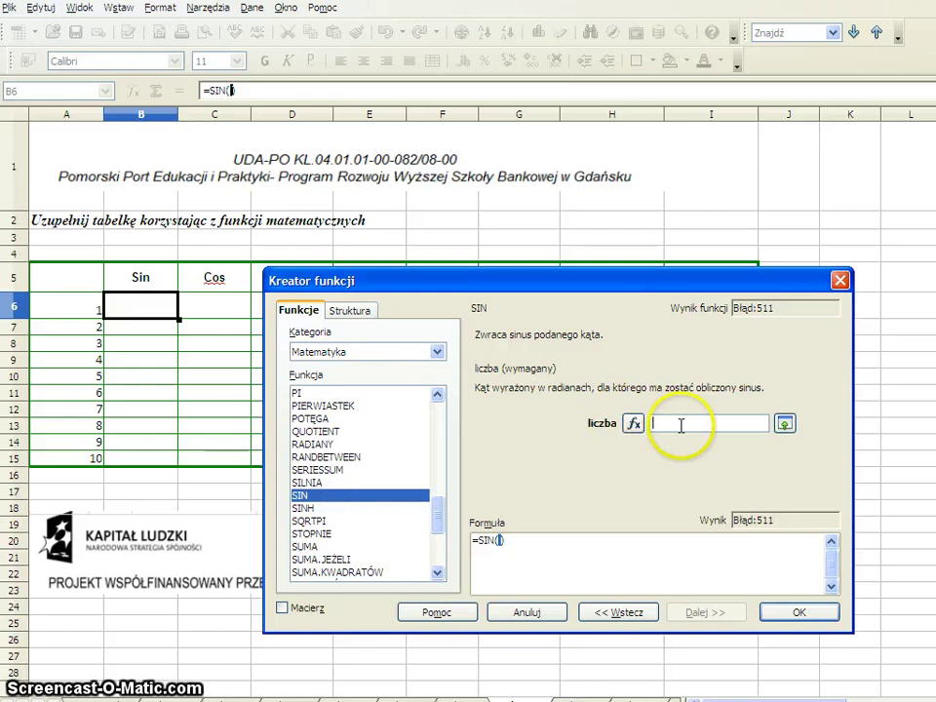
click(73, 311)
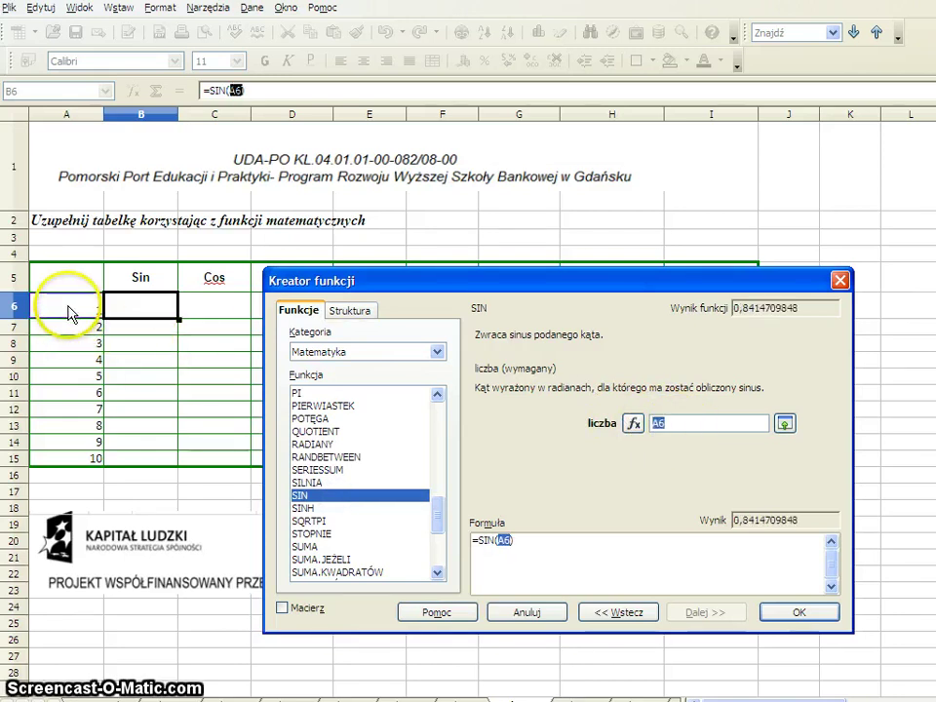
click(799, 614)
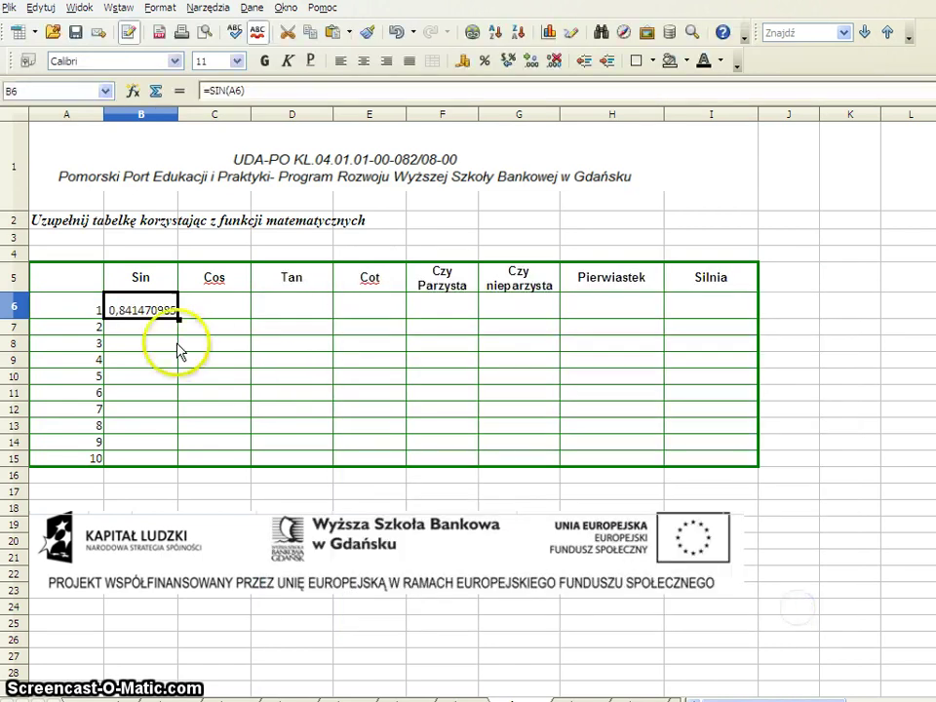
drag(180, 320, 179, 465)
click(203, 312)
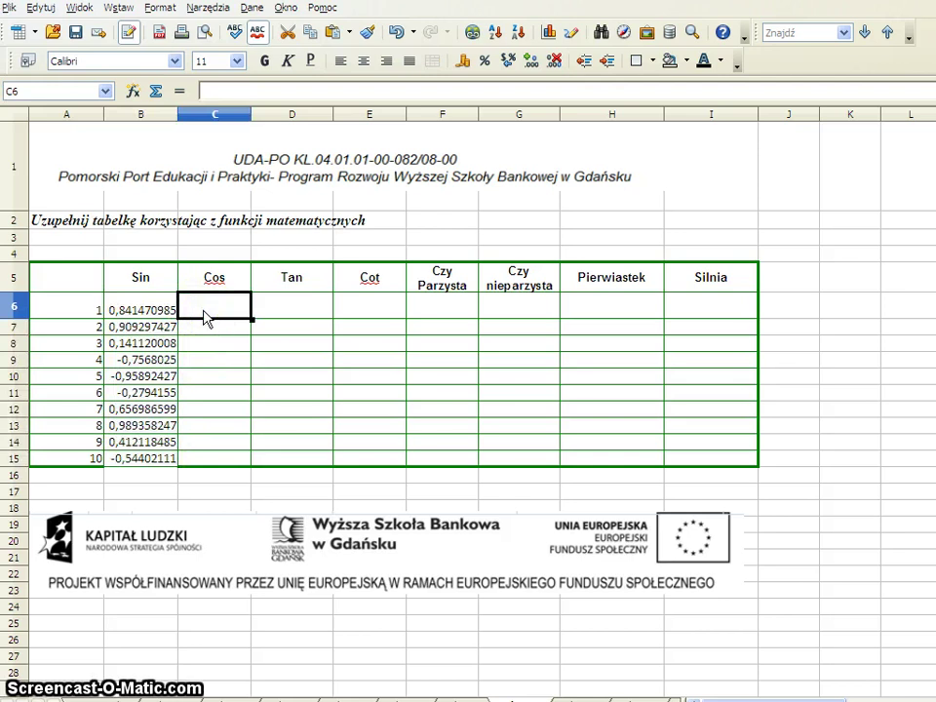
click(133, 91)
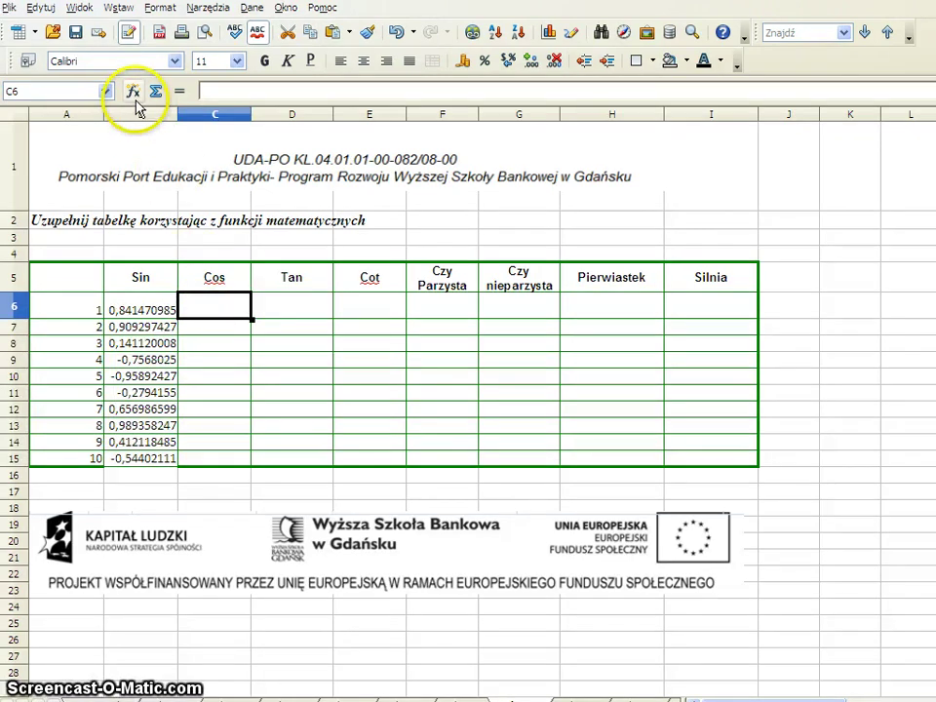
click(366, 351)
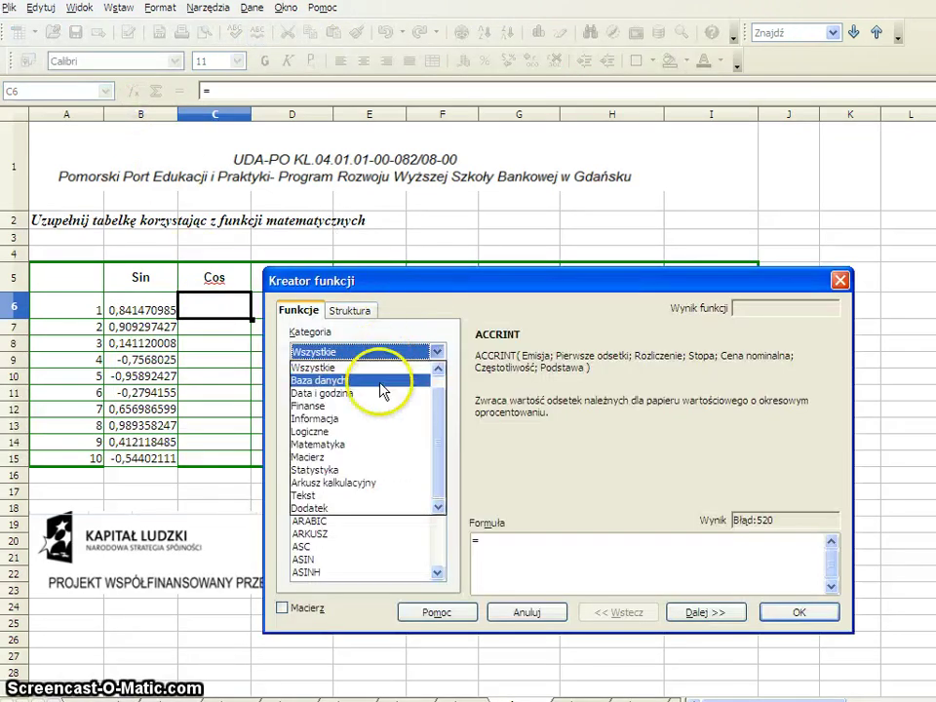
click(374, 443)
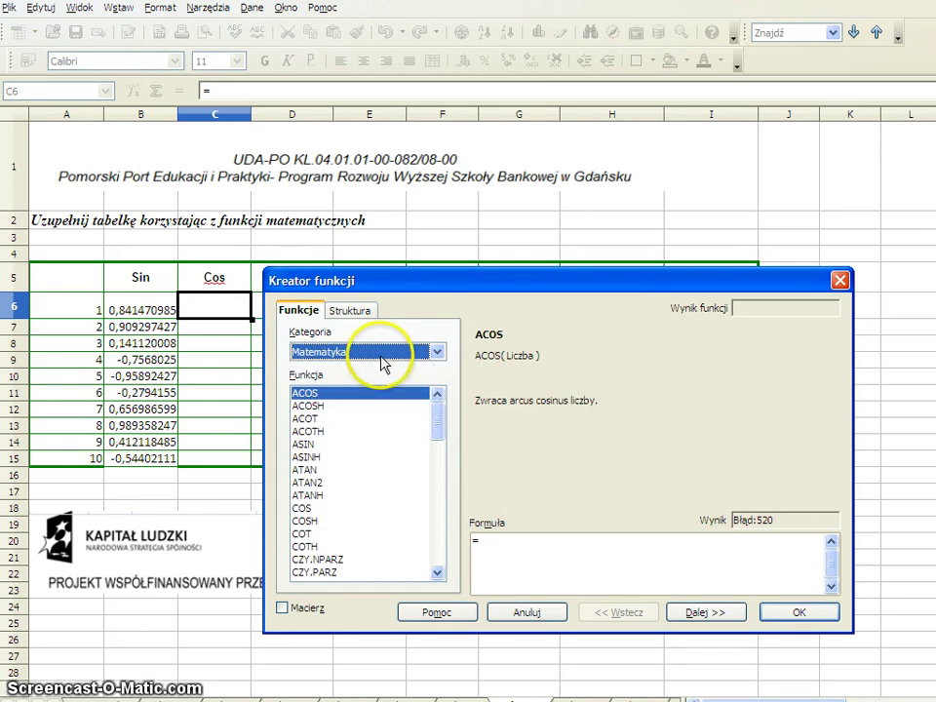
click(839, 281)
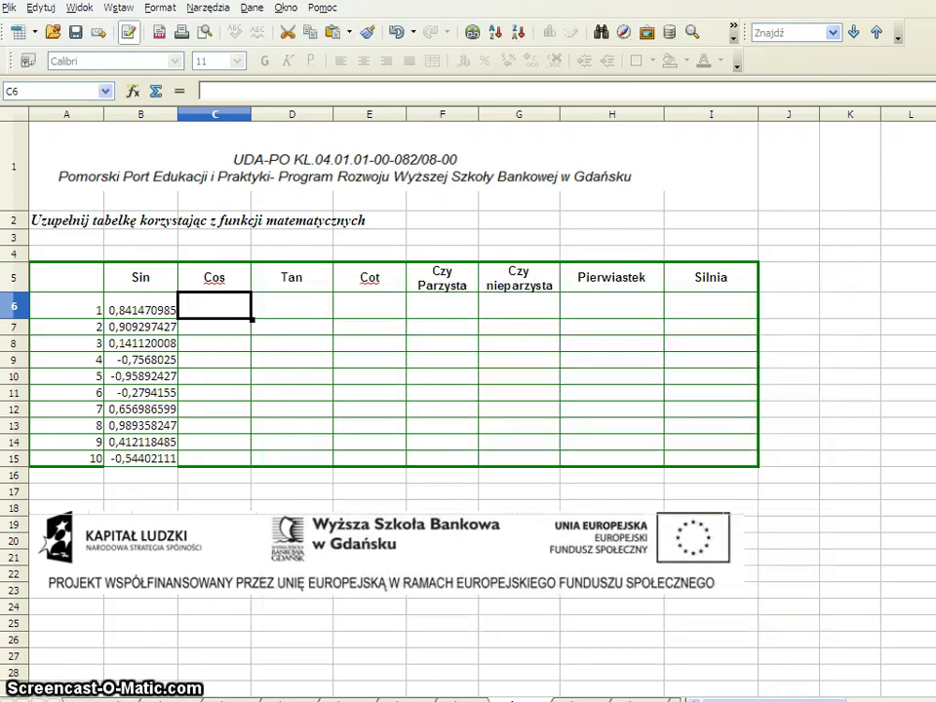
On the text functions sheet, insert the LEWY function from the Tekst category in B6 using the function wizard.
key(ctrl+Page_Down)
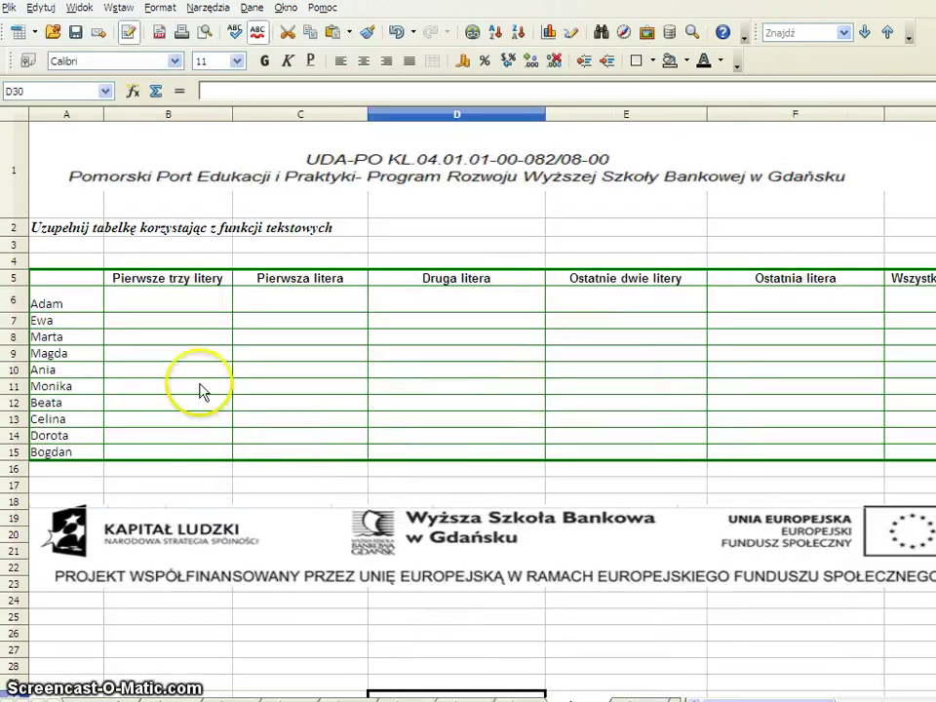
click(142, 303)
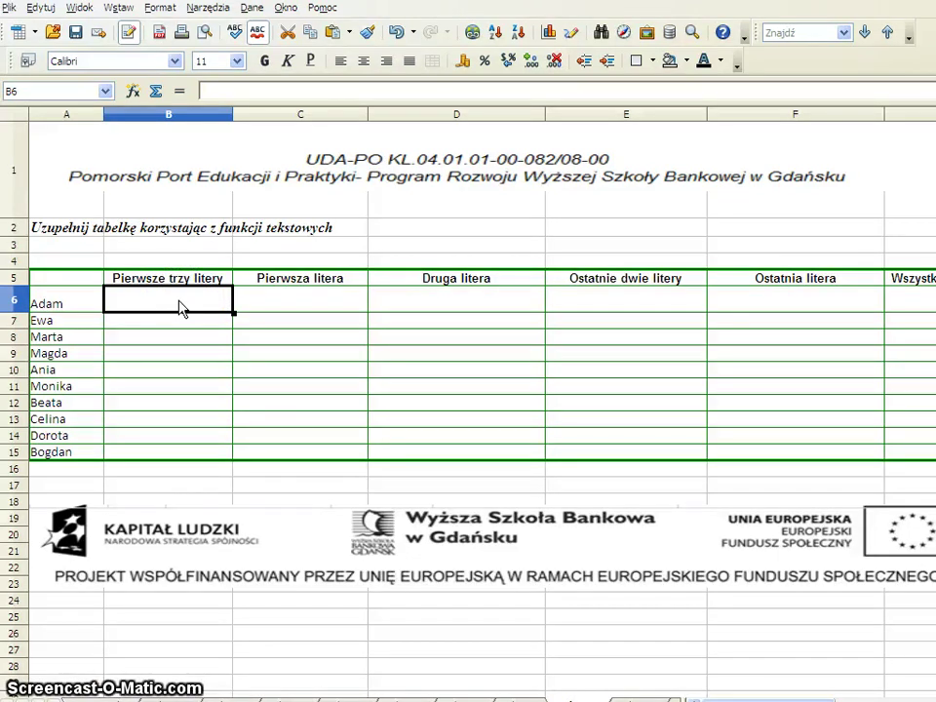
click(133, 91)
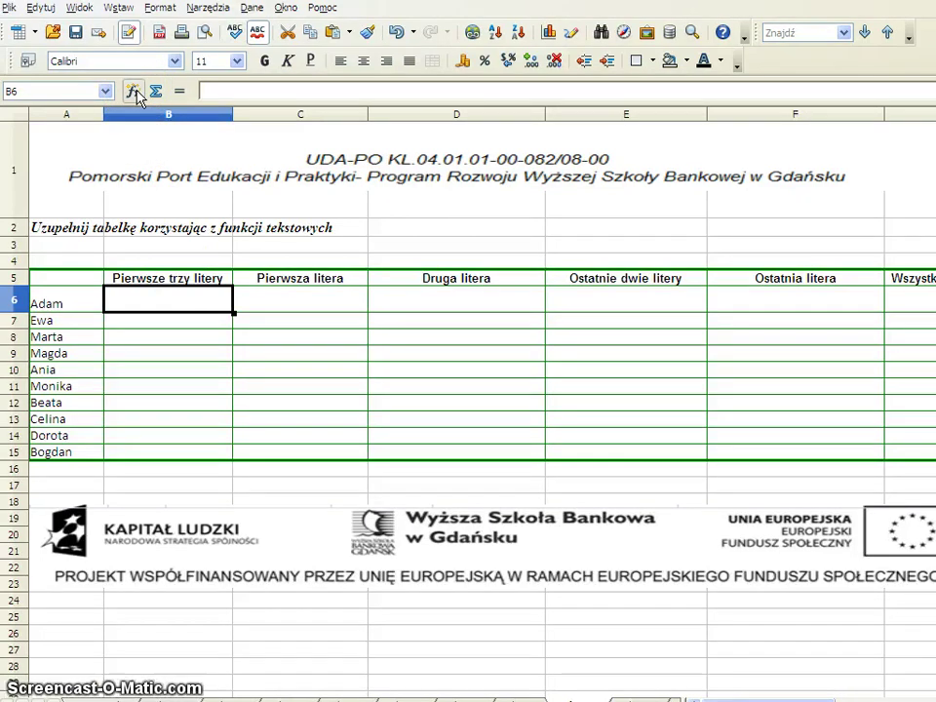
drag(512, 277, 535, 224)
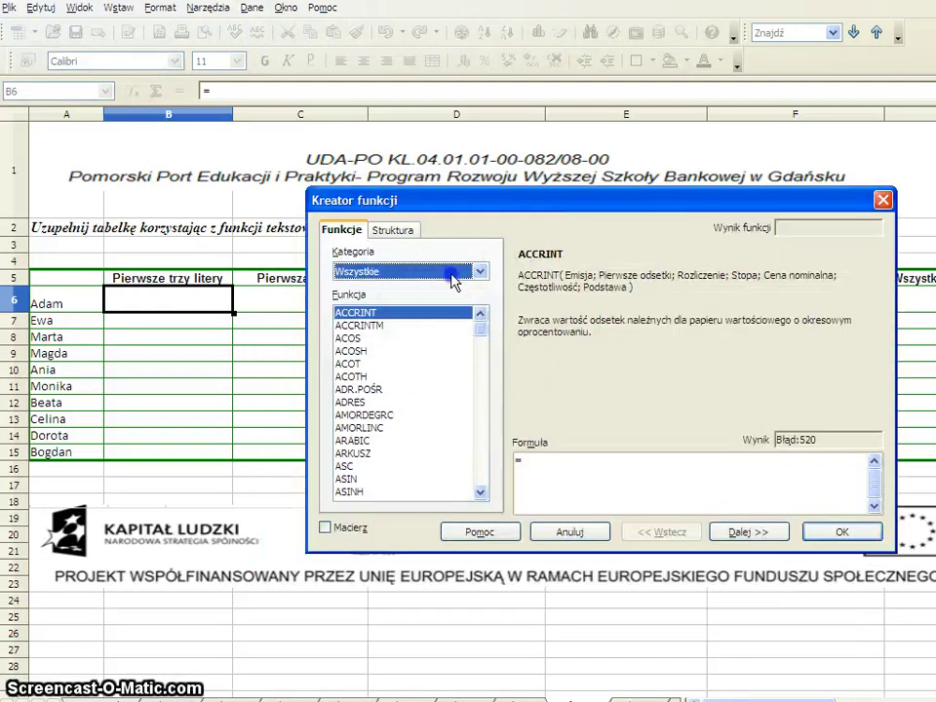
click(454, 271)
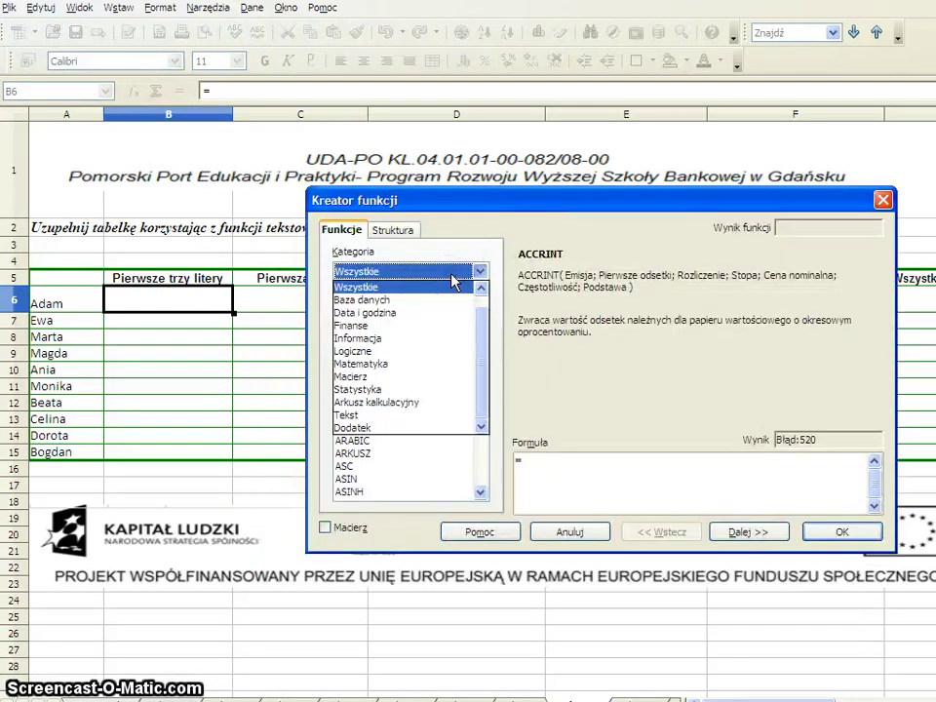
click(413, 416)
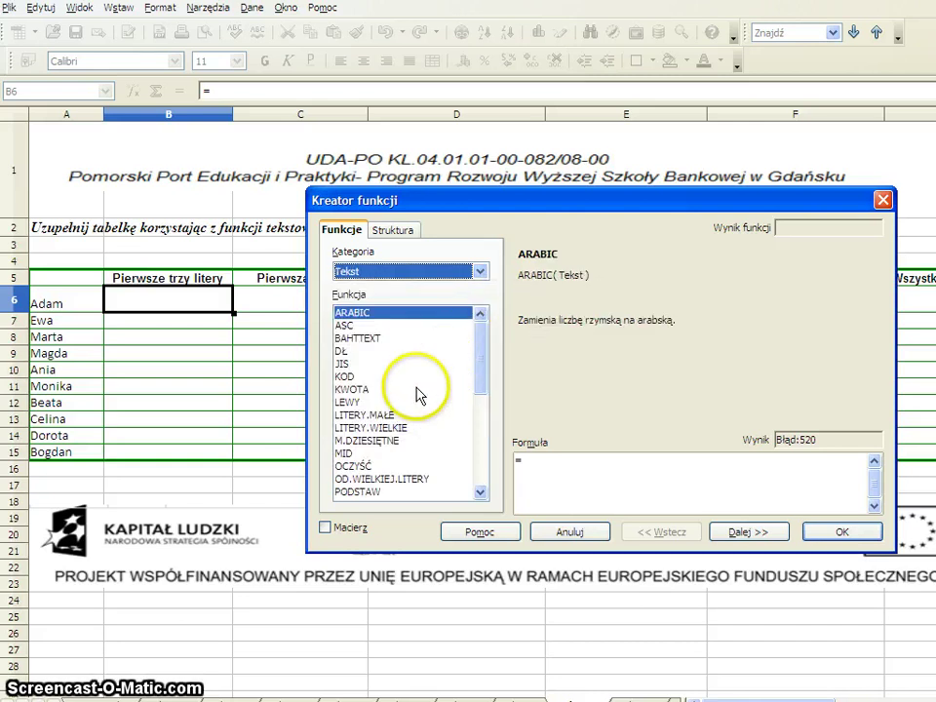
click(370, 403)
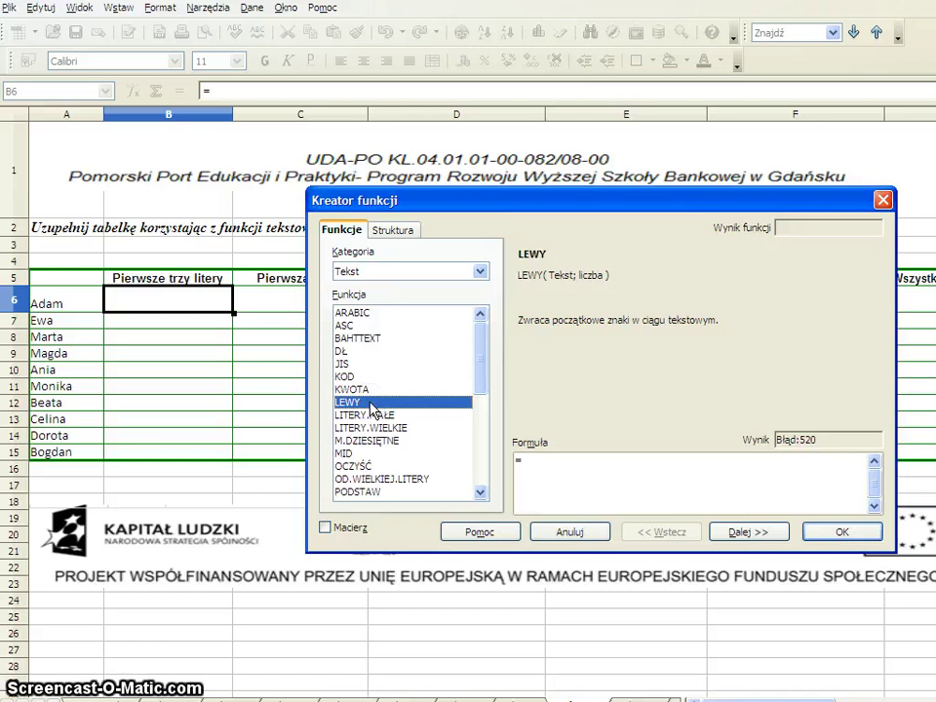
click(748, 531)
Set A6 as the LEWY text and 3 as its character count, accept the formula and fill it down to B15.
drag(622, 200, 607, 324)
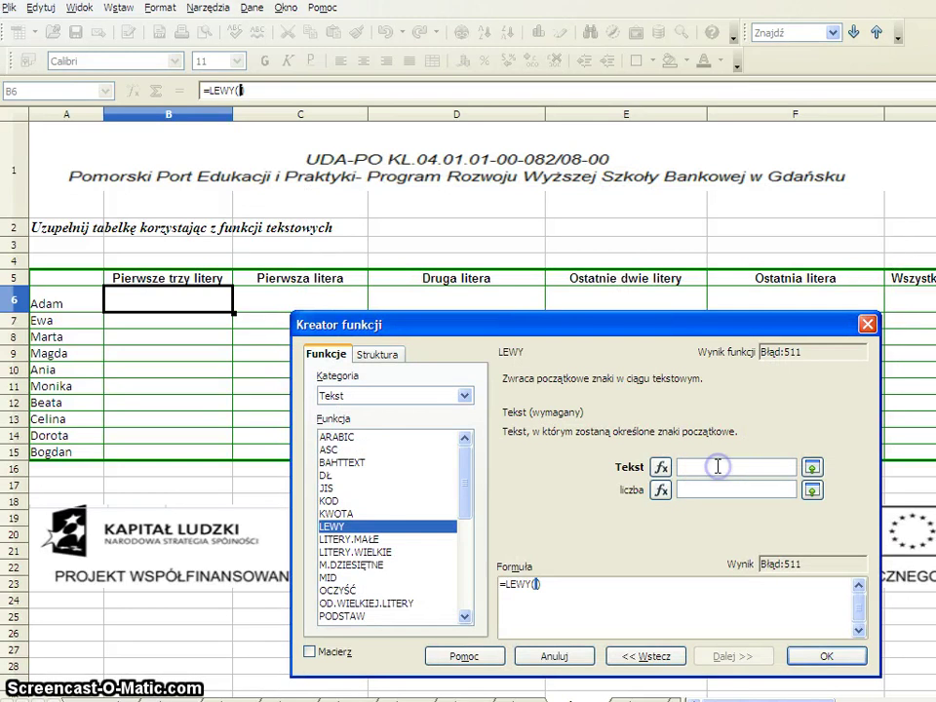
click(49, 305)
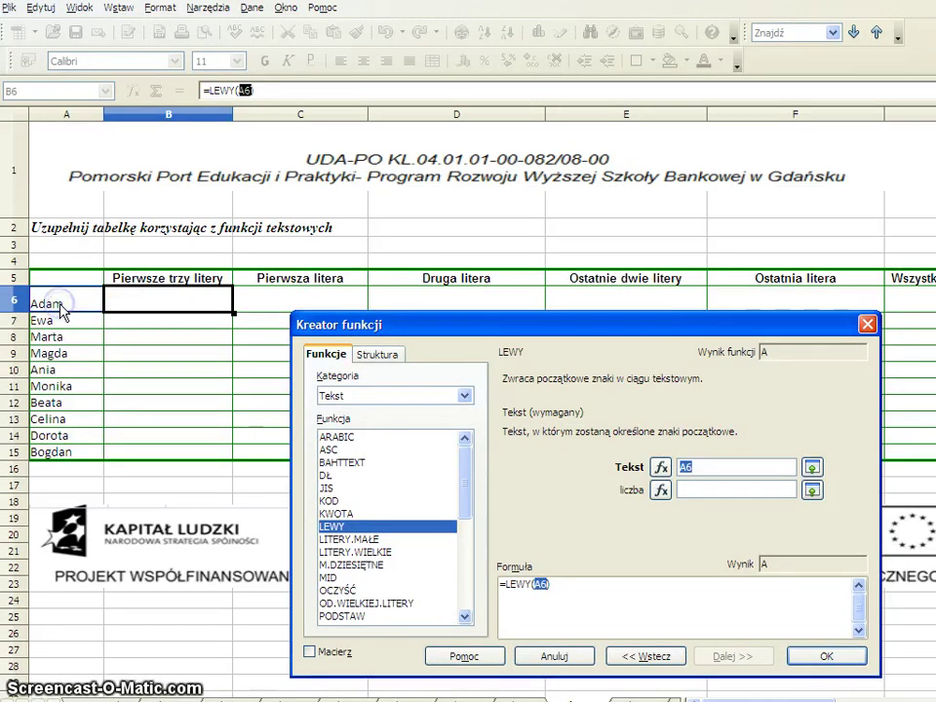
click(728, 484)
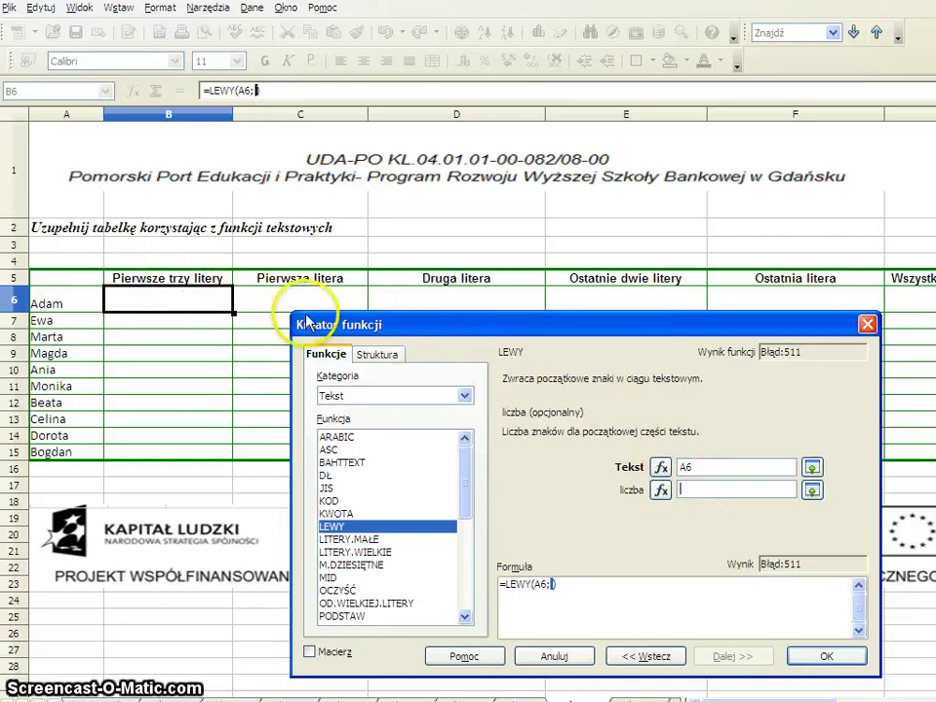
text(3)
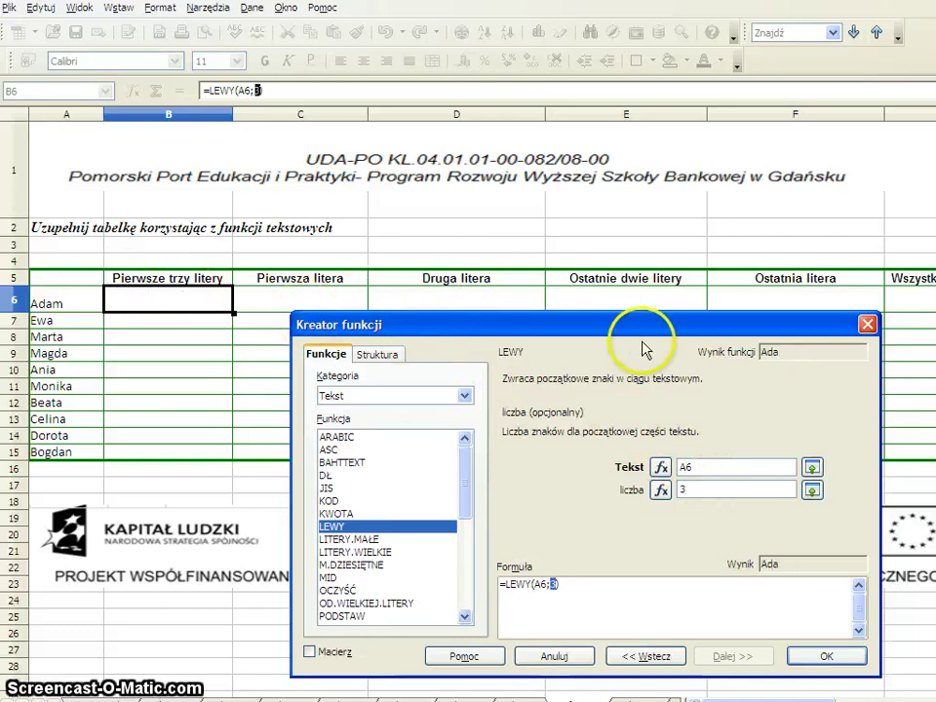
drag(672, 330, 655, 313)
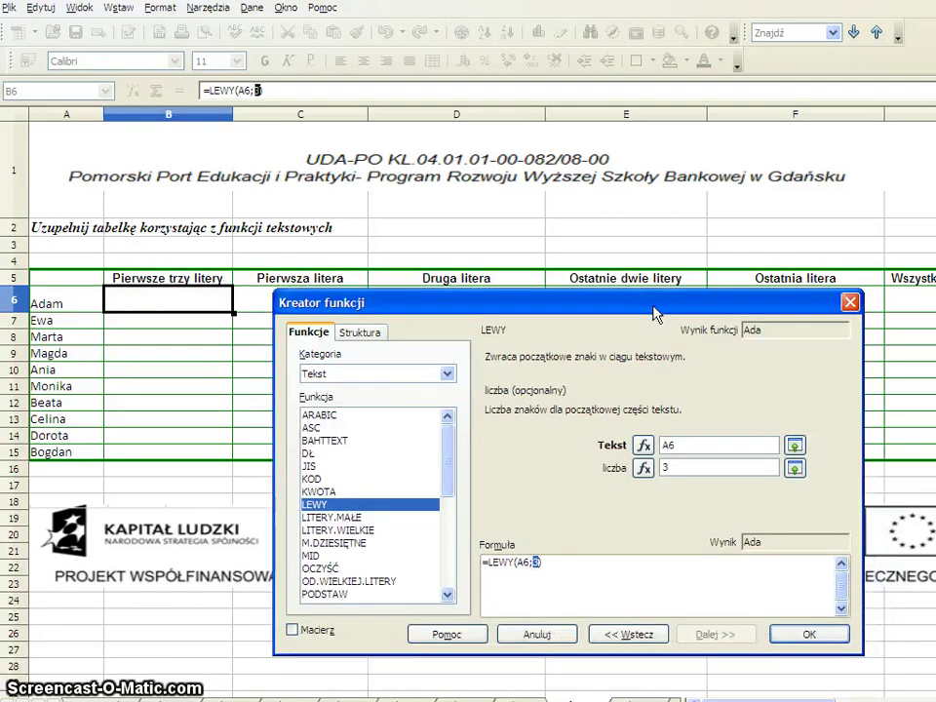
click(809, 635)
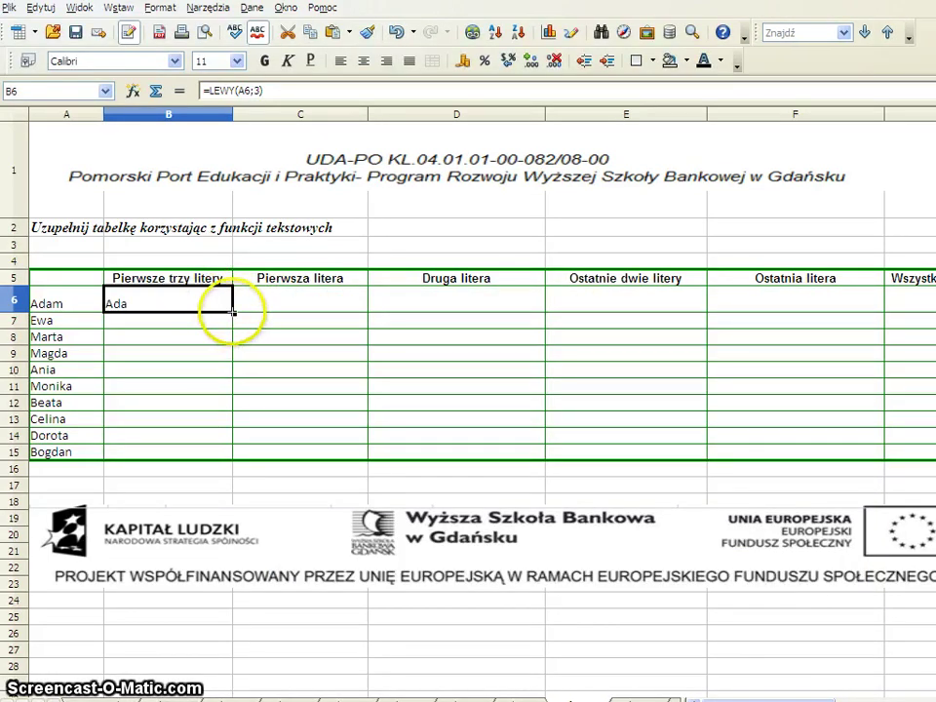
drag(234, 312, 240, 467)
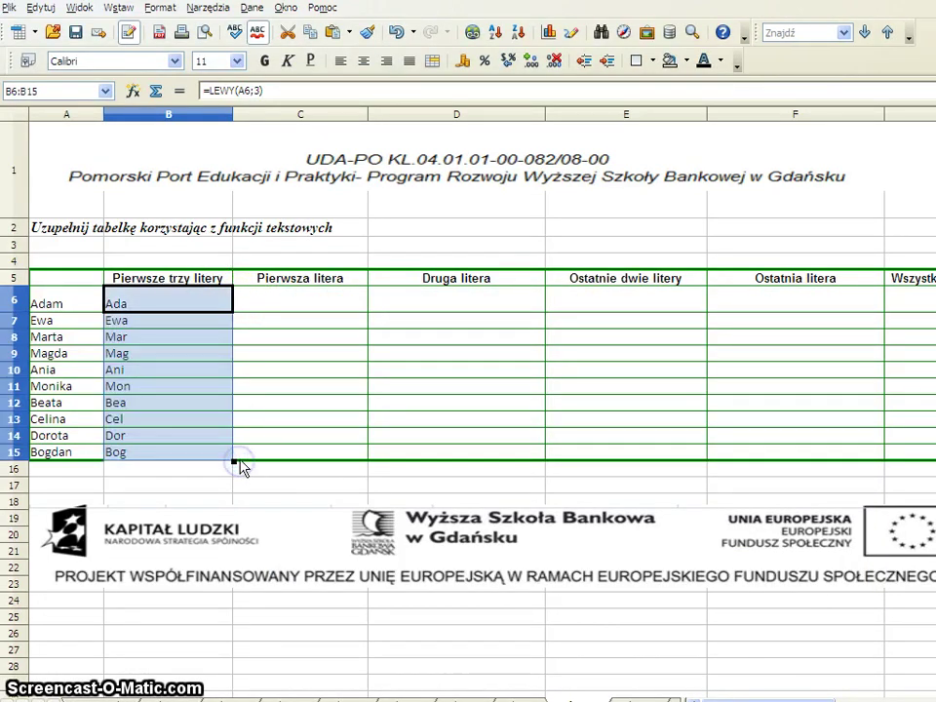
Insert the LEWY function from the Tekst category in C6 with A6 as its text argument.
click(309, 297)
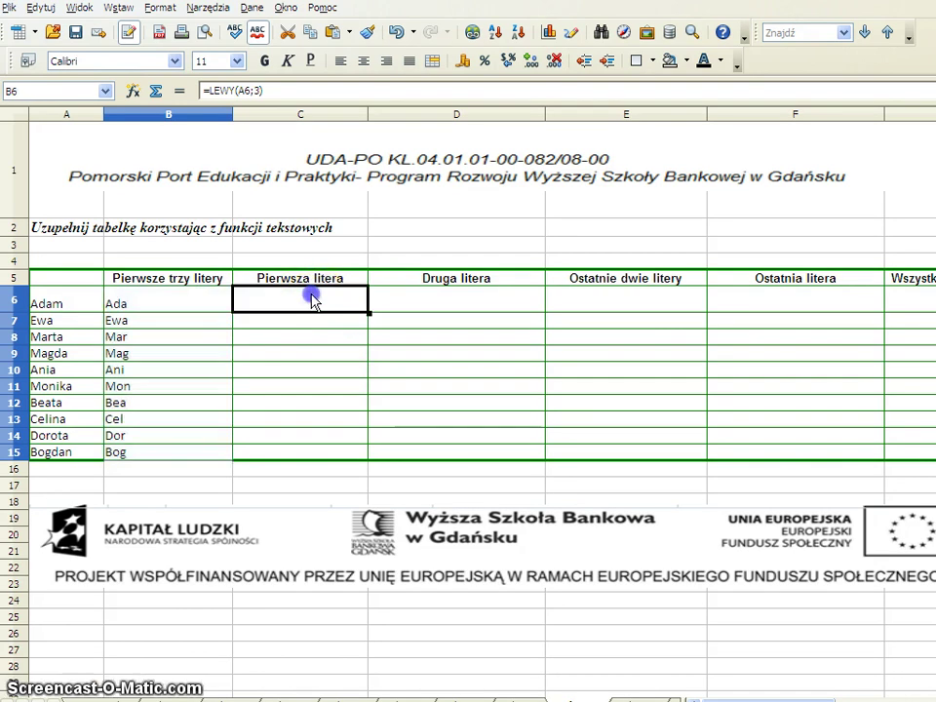
click(132, 90)
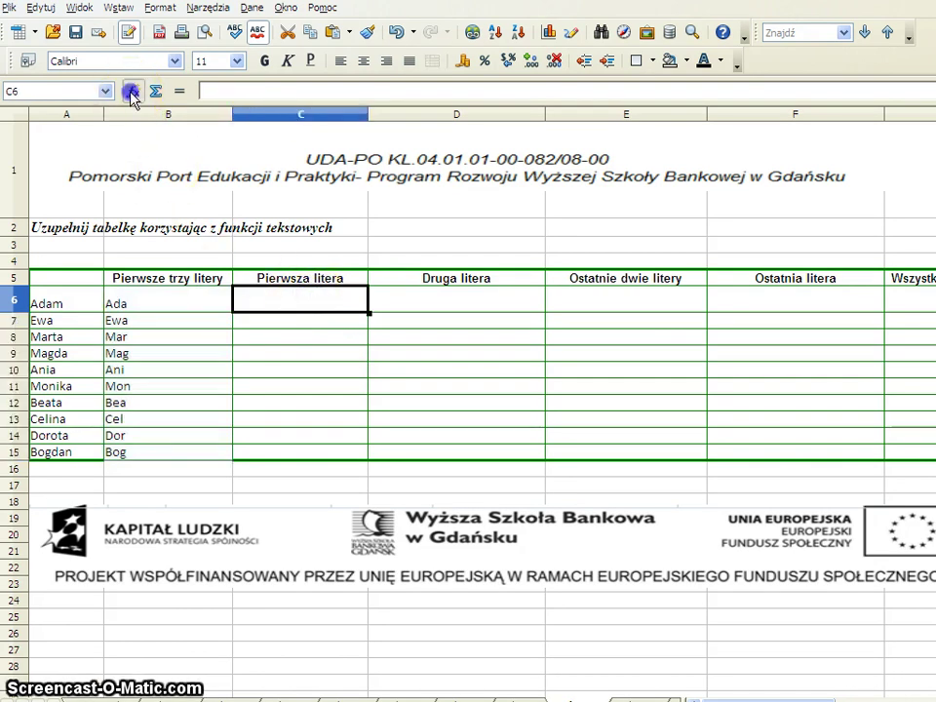
click(353, 375)
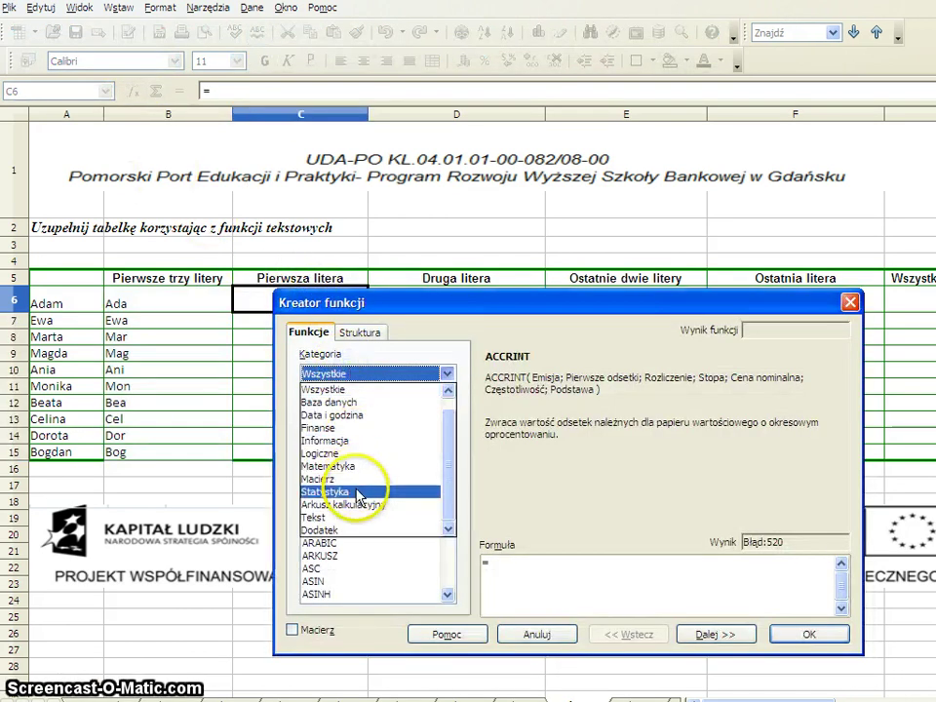
click(359, 516)
double_click(331, 504)
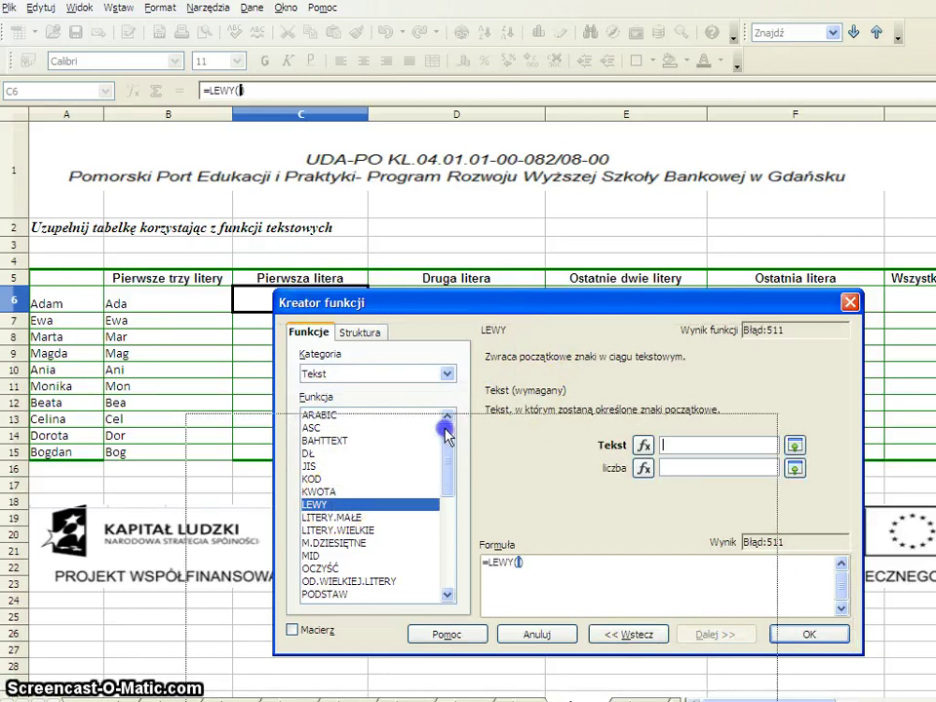
drag(493, 302, 398, 388)
click(87, 304)
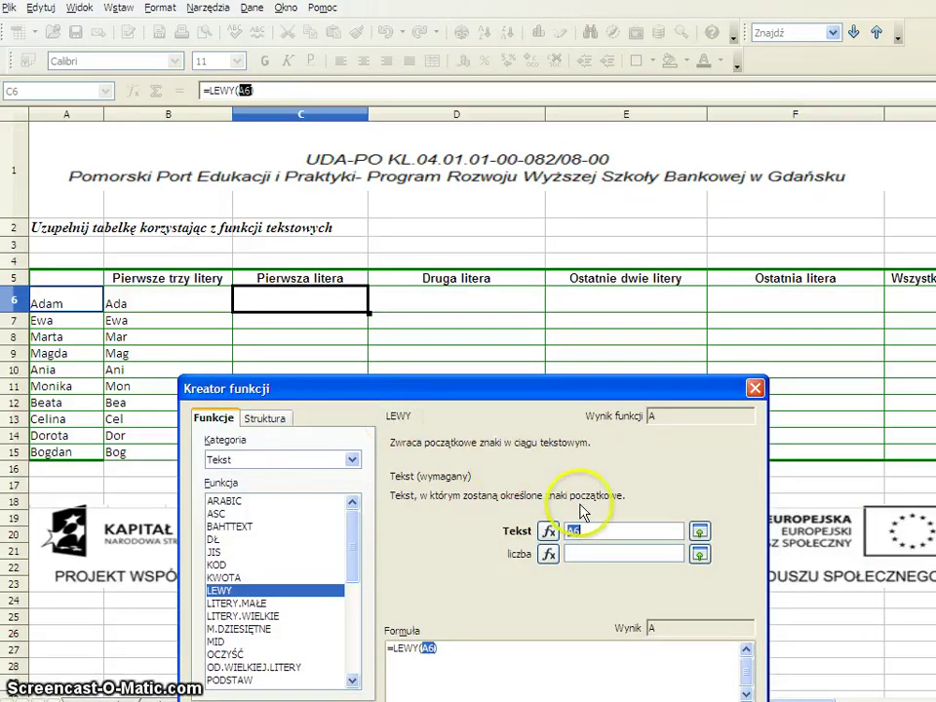
Try 1 as the optional character count (liczba) of the LEWY formula in C6 and clear it again.
click(612, 531)
click(599, 552)
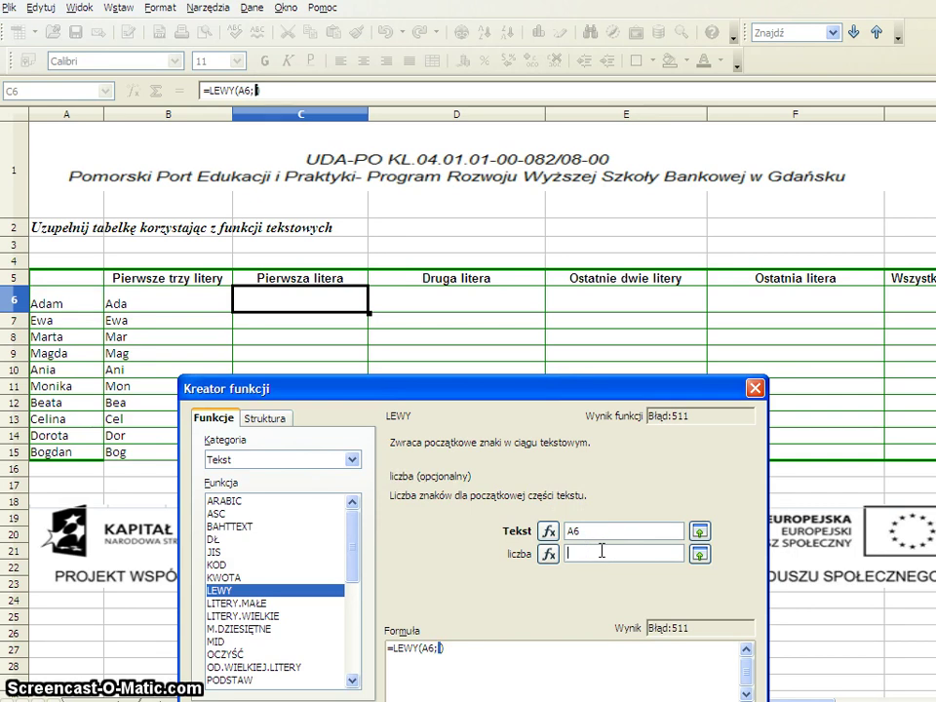
text(1)
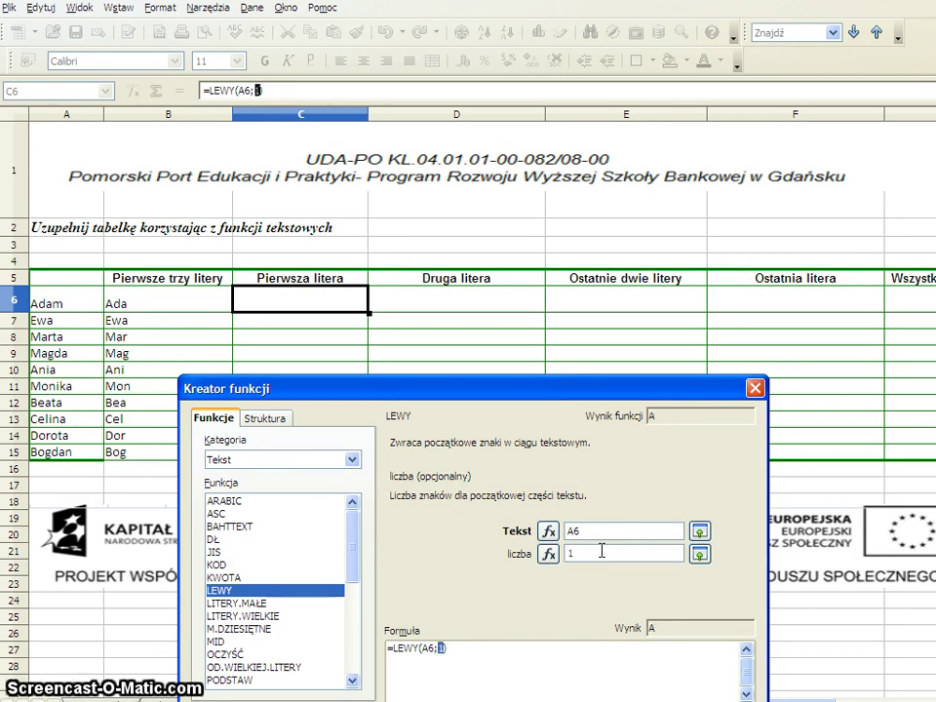
key(BackSpace)
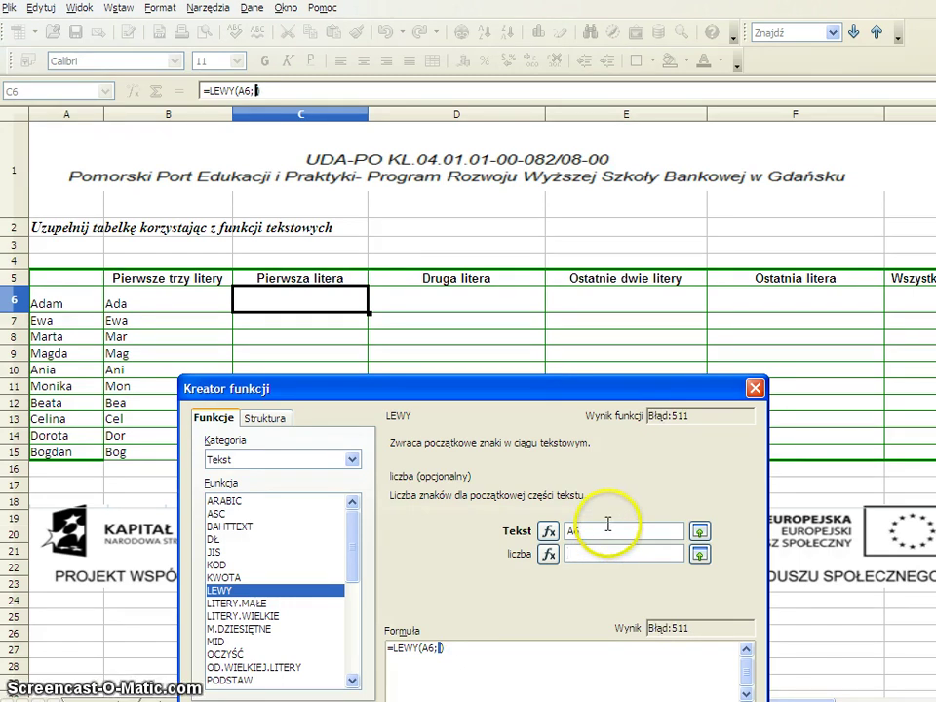
click(608, 526)
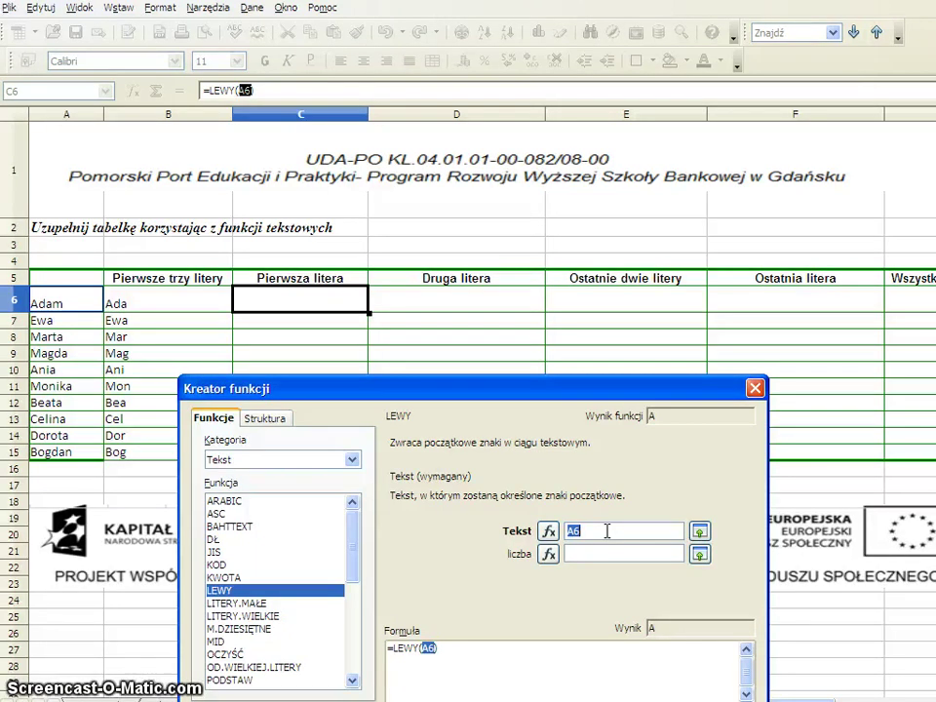
click(580, 553)
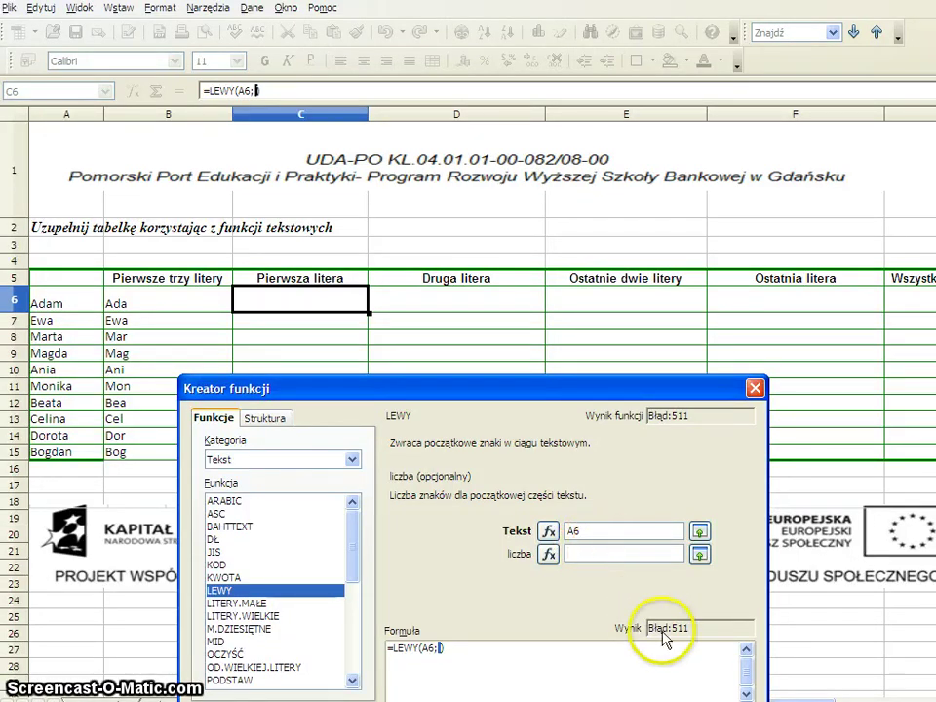
click(604, 531)
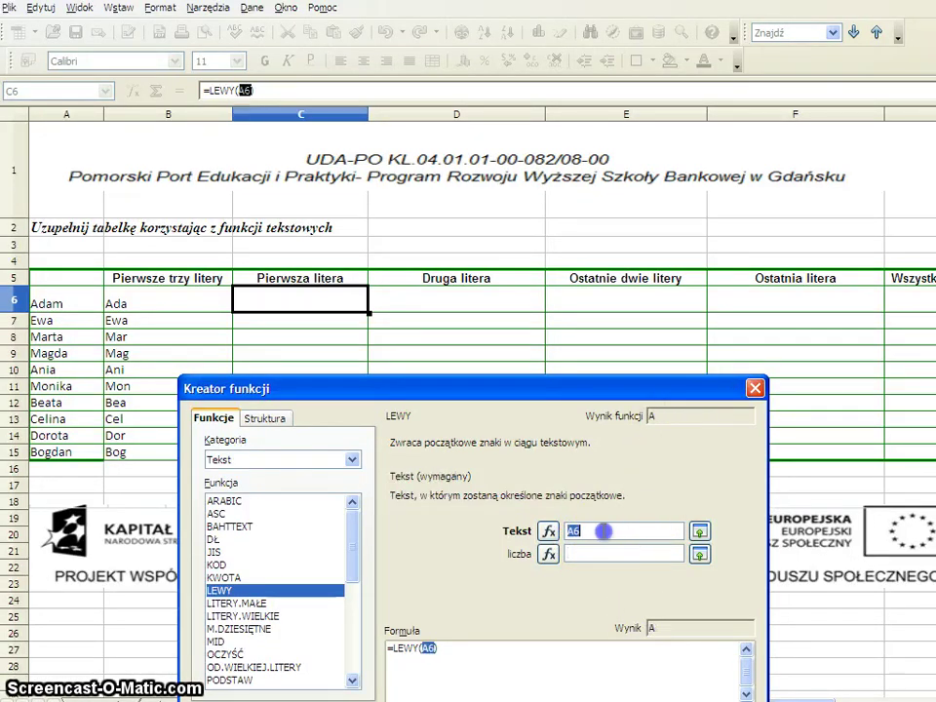
click(604, 553)
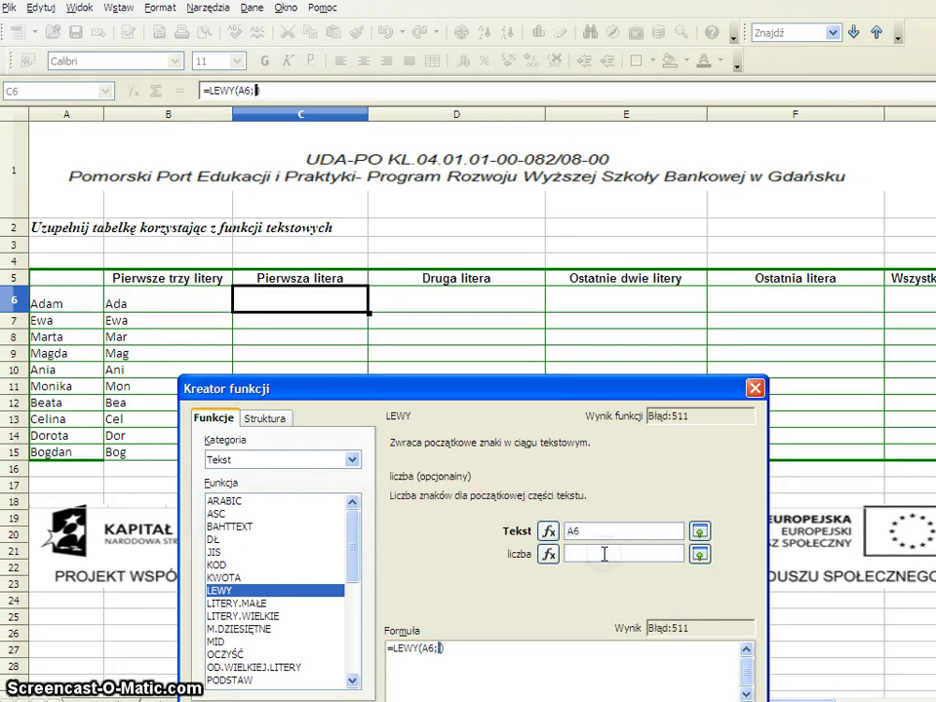
text(1)
click(575, 517)
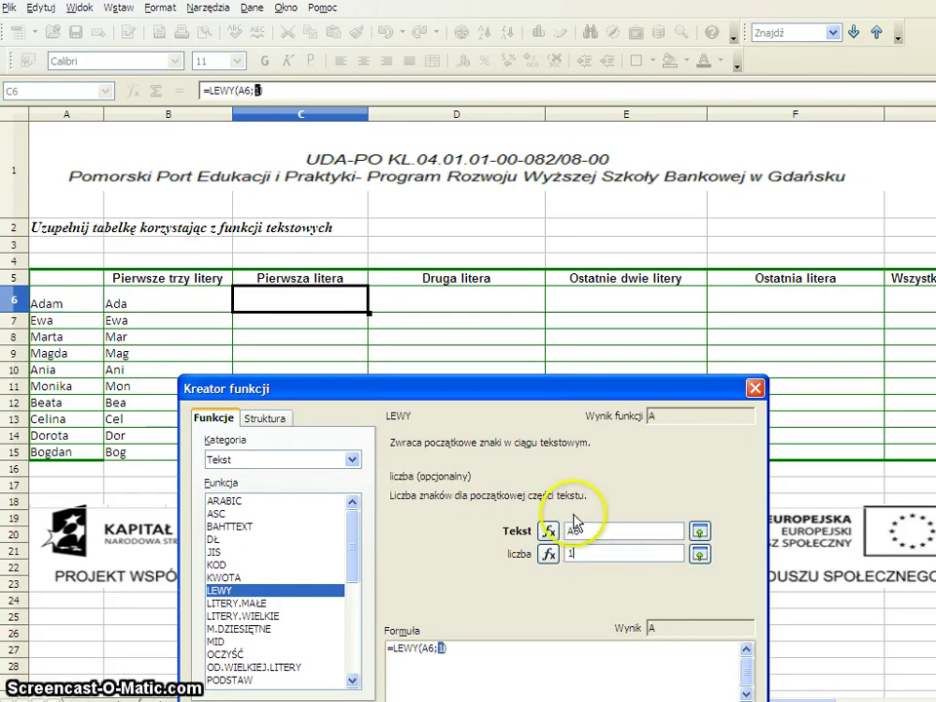
key(BackSpace)
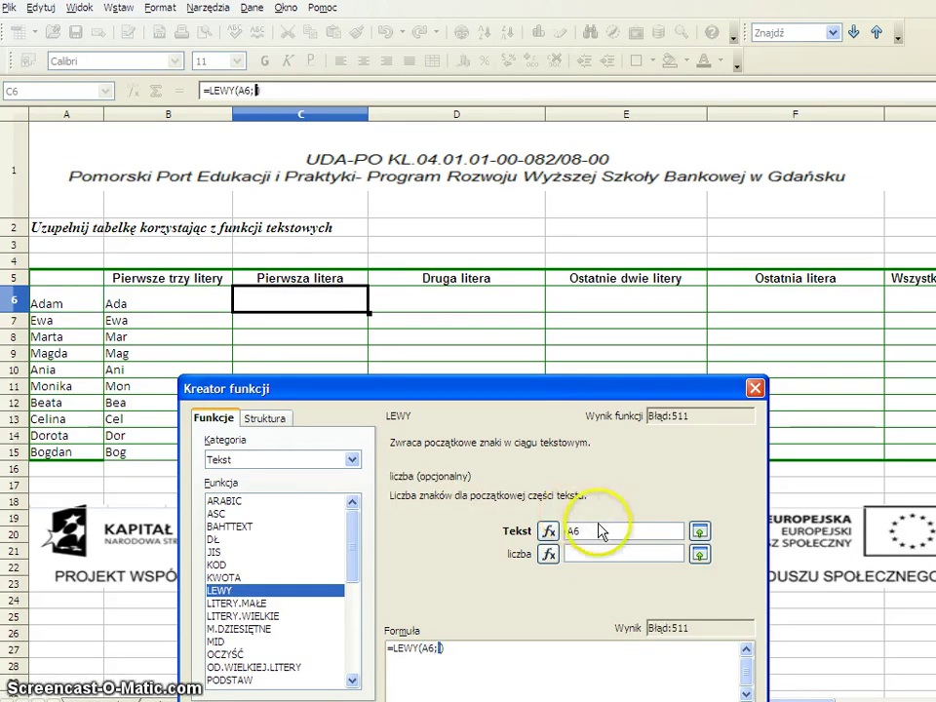
Accept =LEWY(A6) in C6 without a character count and fill it down to C15.
click(597, 529)
drag(563, 399, 600, 291)
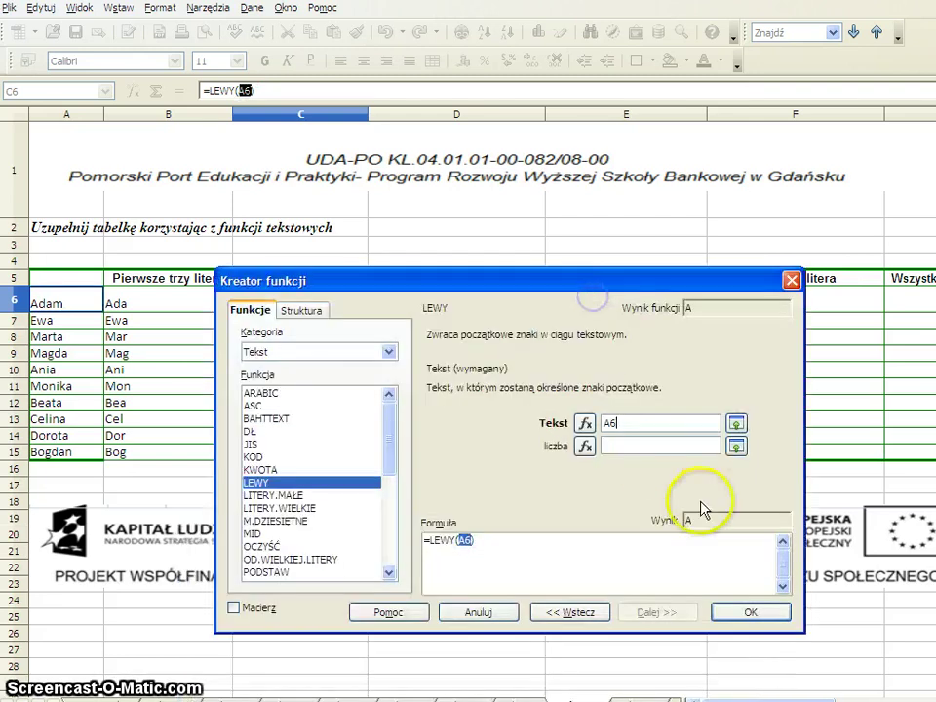
click(752, 614)
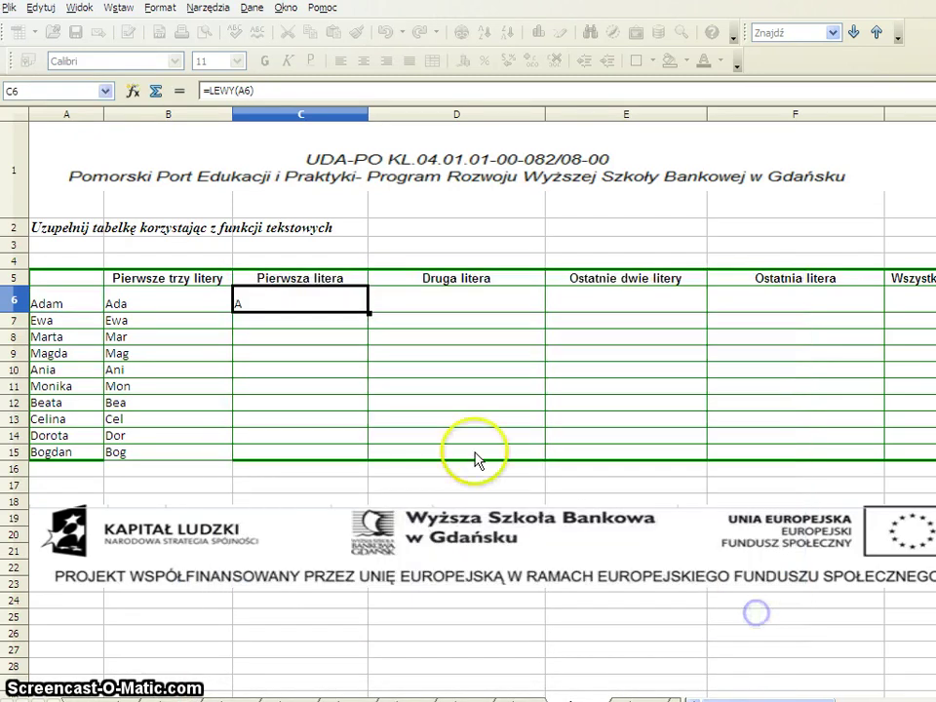
drag(370, 313, 377, 466)
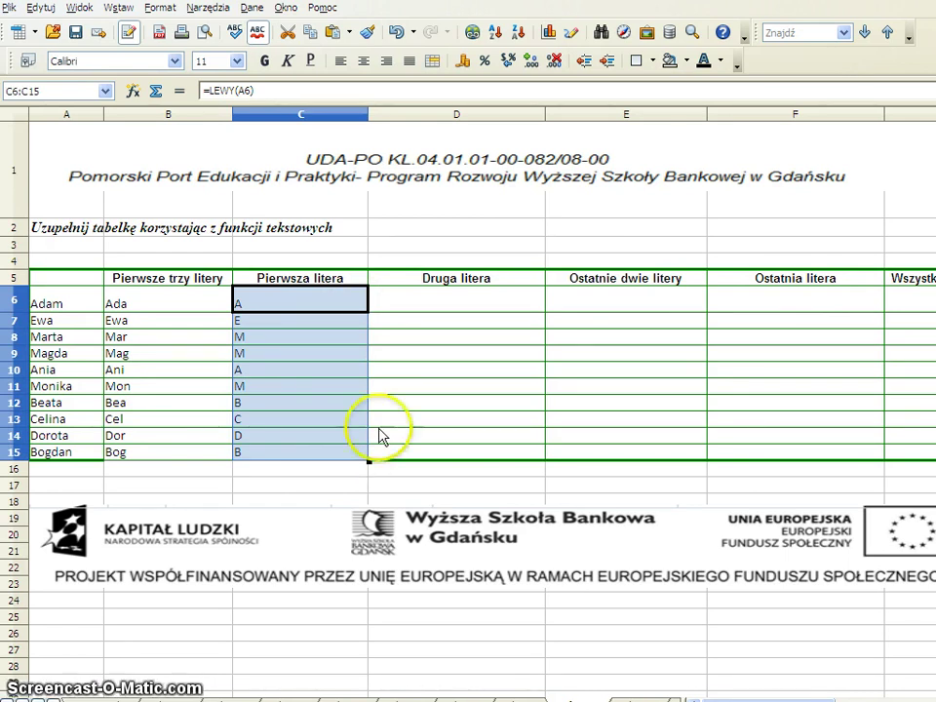
Insert the MID function from the Tekst category in D6 under Druga litera.
click(408, 308)
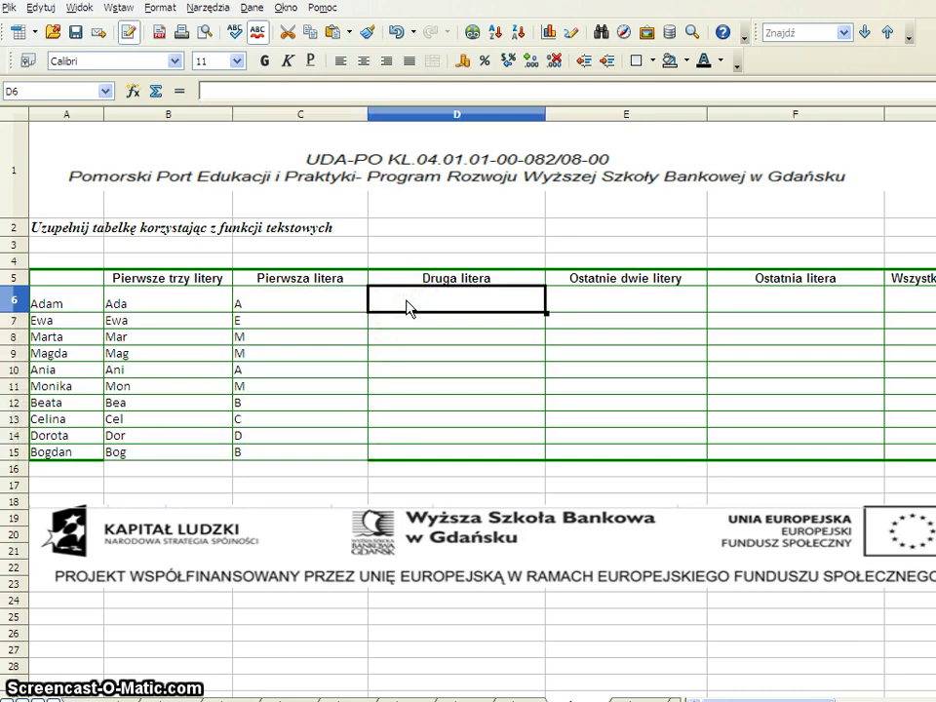
click(132, 91)
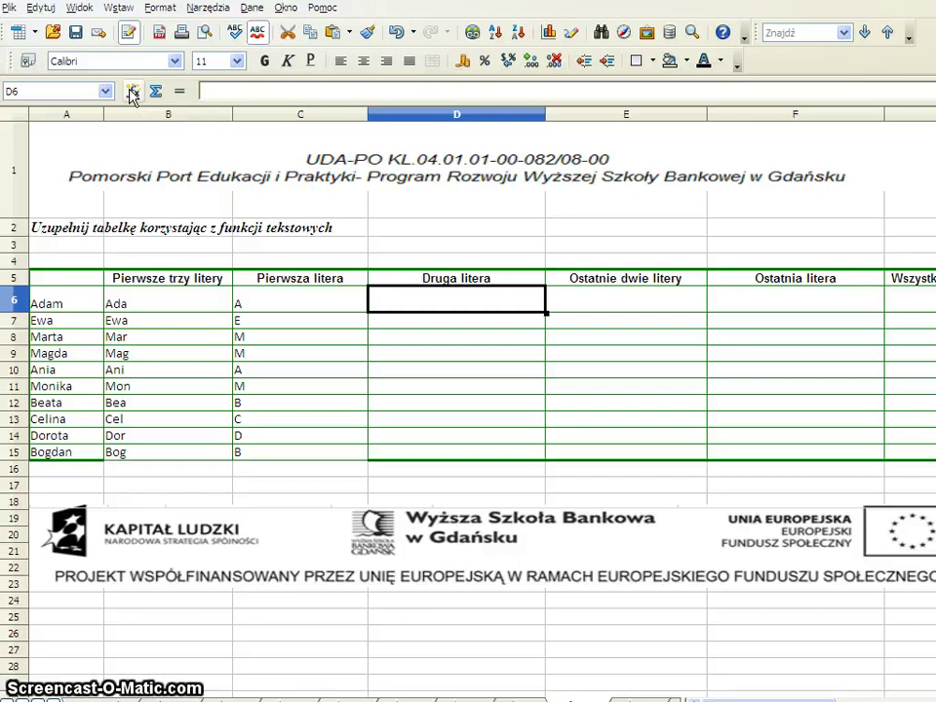
click(380, 351)
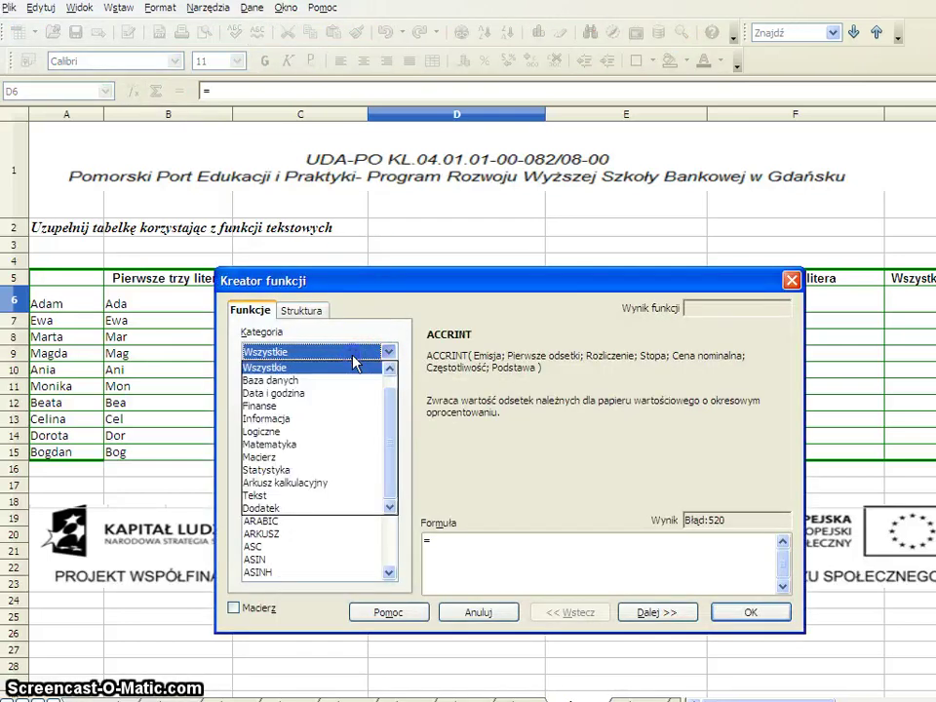
drag(292, 440, 346, 494)
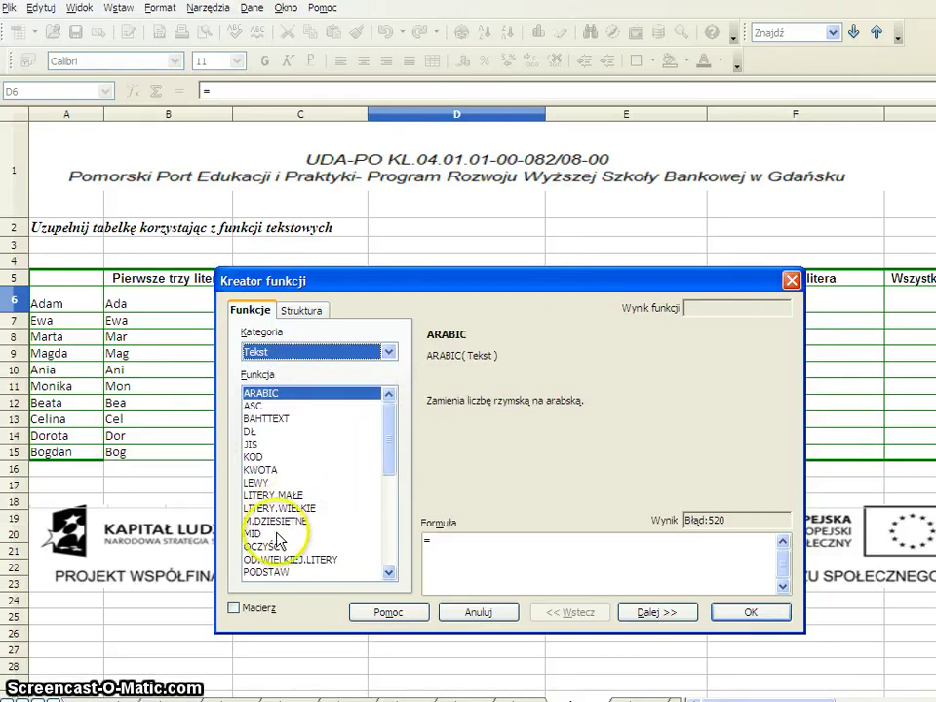
click(278, 534)
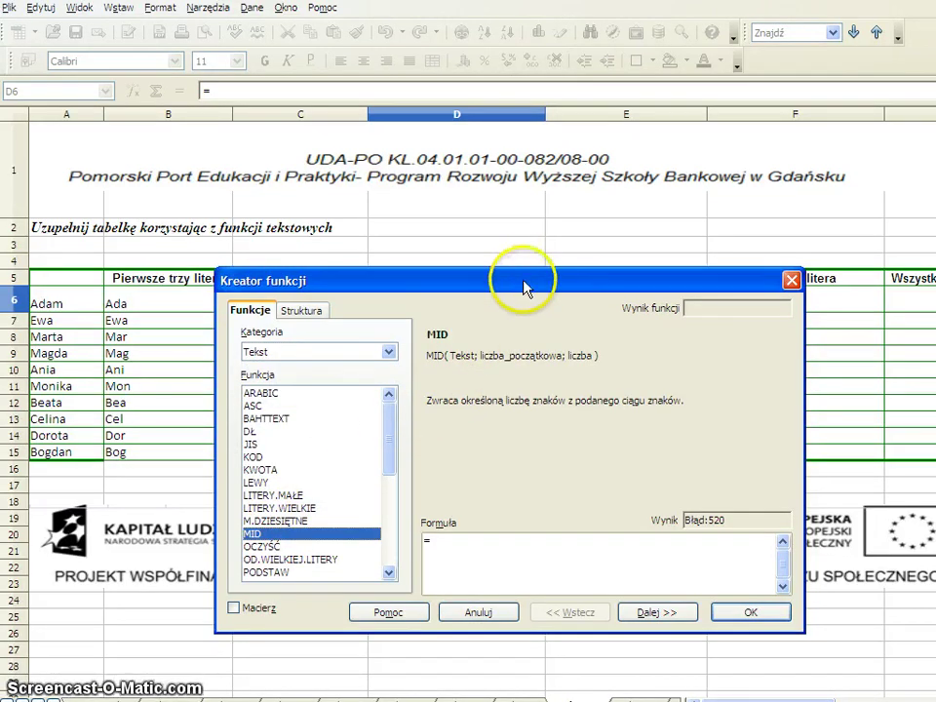
drag(524, 287, 548, 175)
click(655, 497)
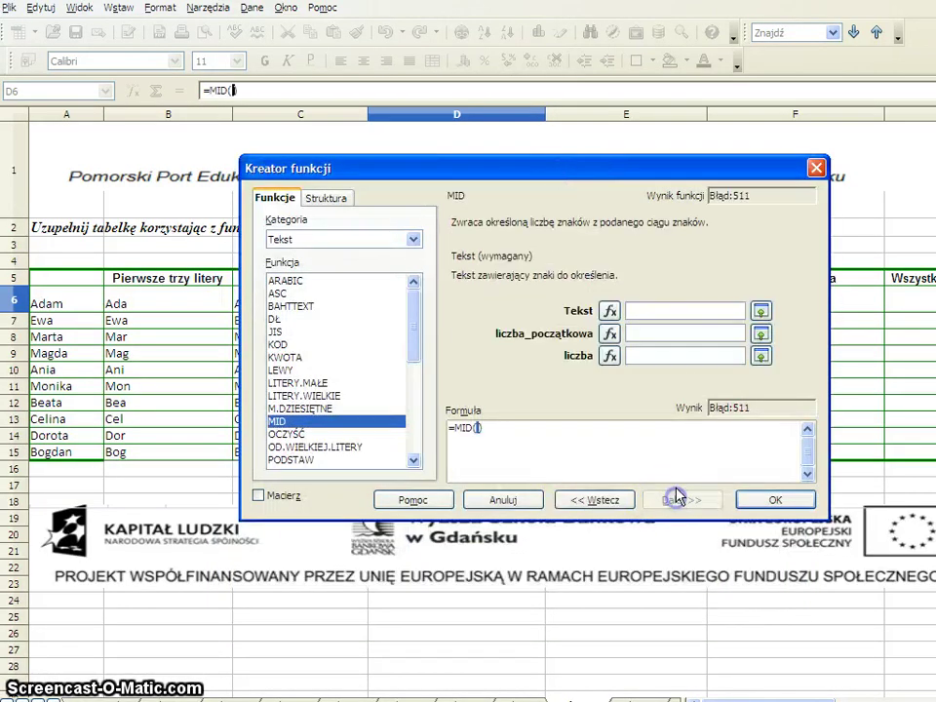
Set the MID arguments to A6 as the text, 2 as the start position (liczba_początkowa) and 1 as the character count (liczba).
drag(611, 331, 641, 357)
click(70, 304)
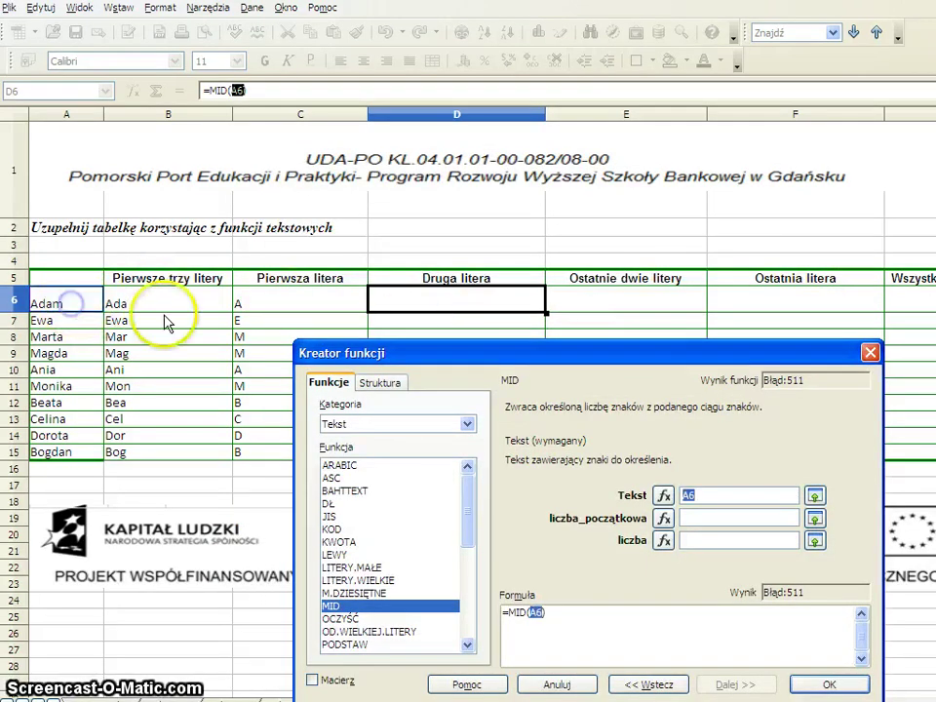
click(716, 514)
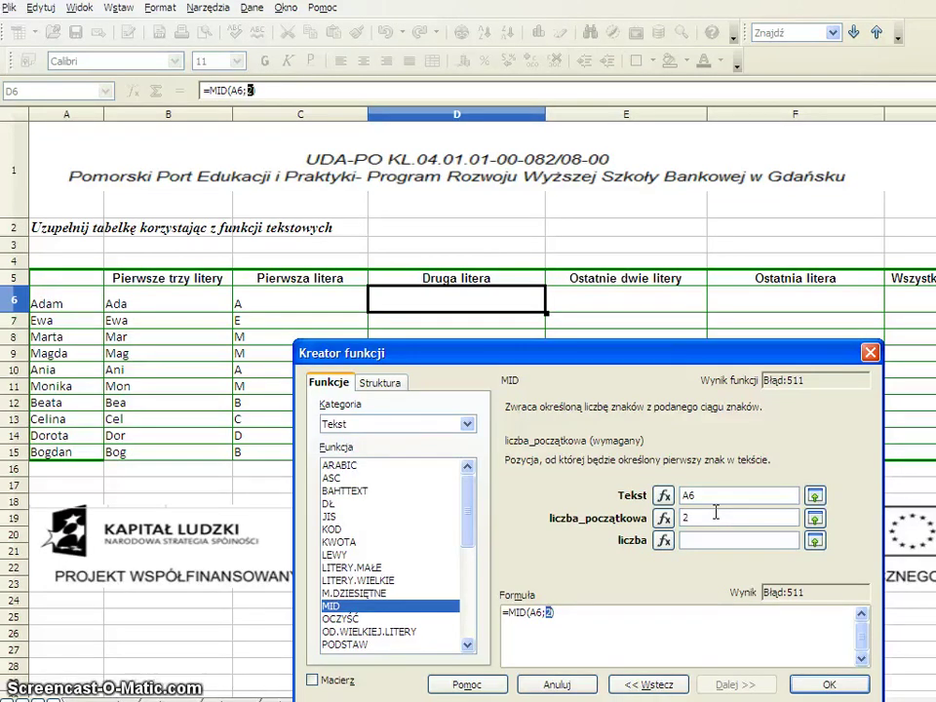
click(722, 542)
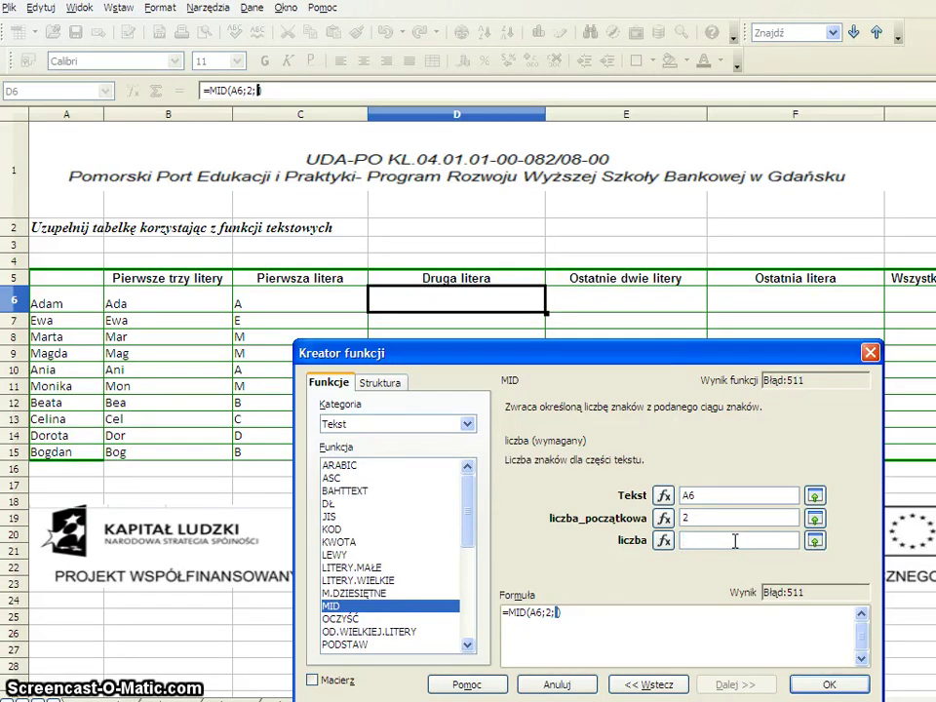
text(1)
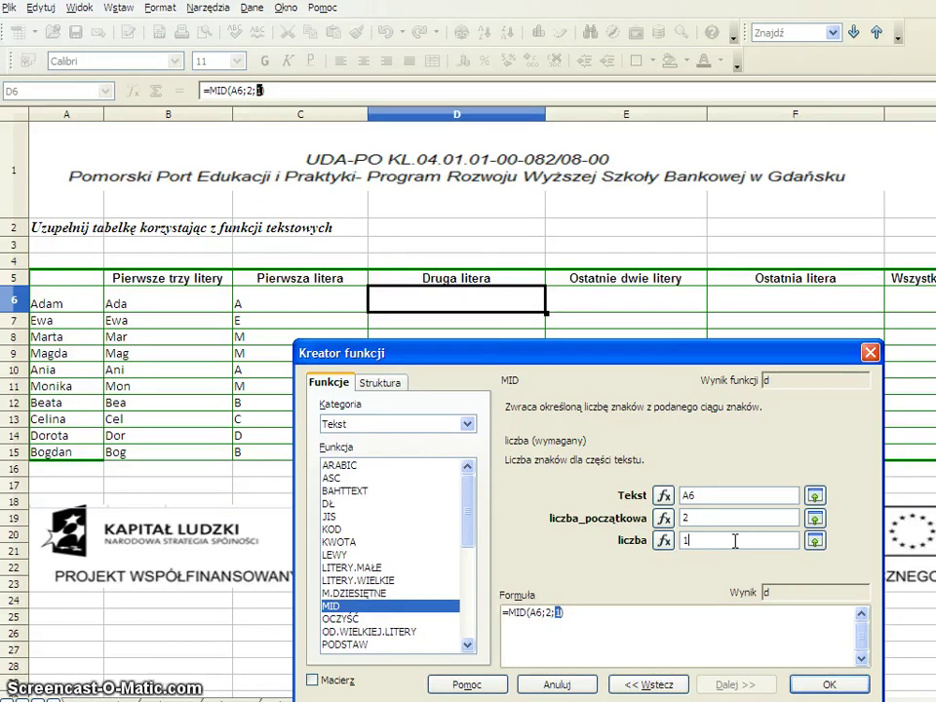
Accept =MID(A6;2;1) in D6 and fill the formula down to D15.
click(680, 356)
drag(681, 356, 669, 318)
click(817, 647)
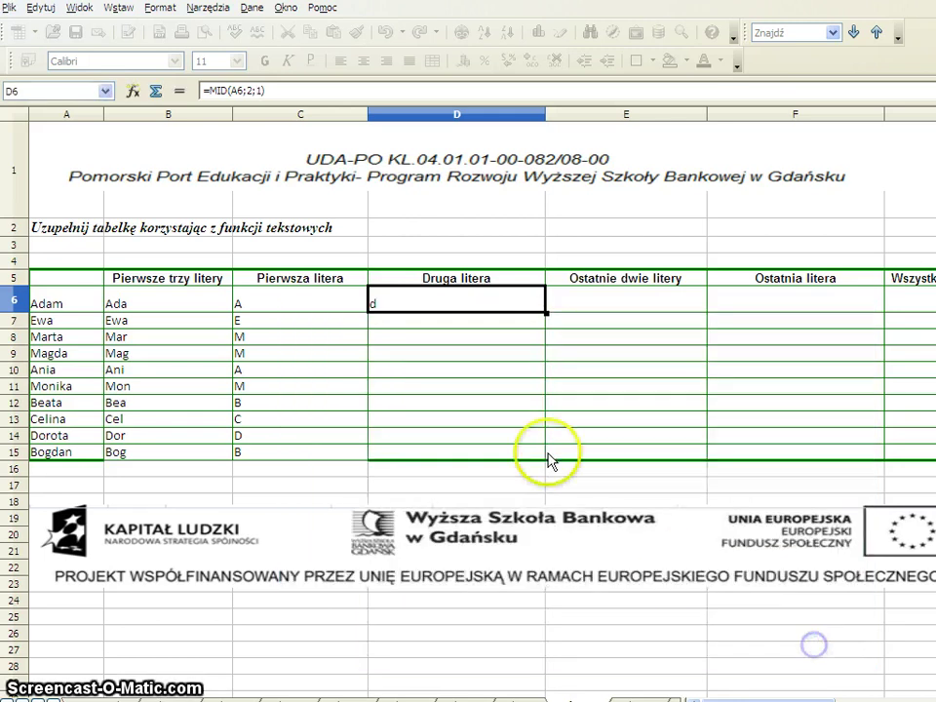
drag(545, 313, 519, 463)
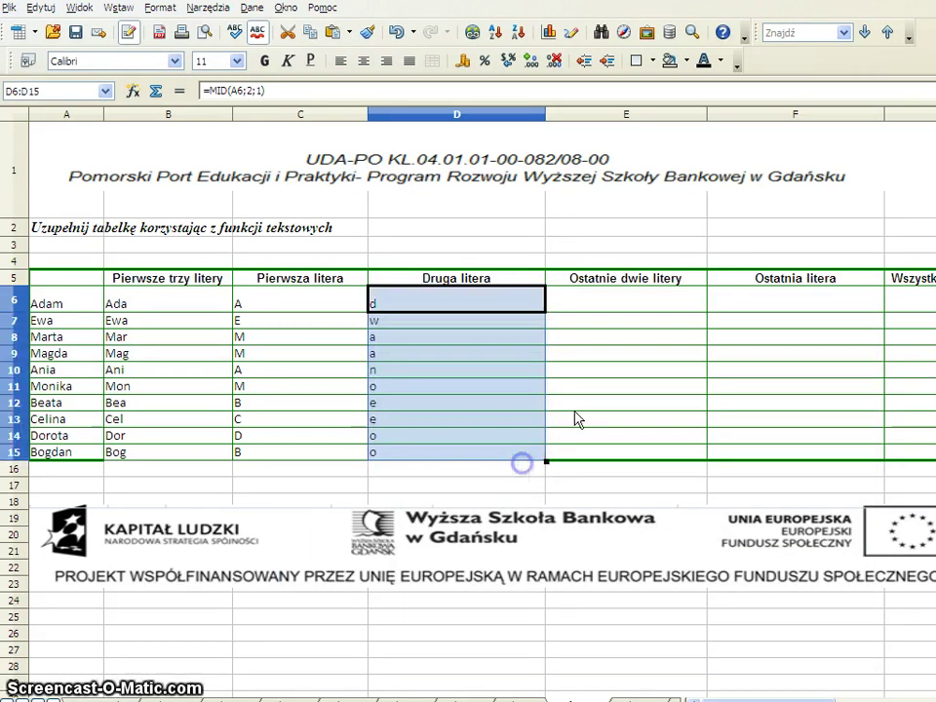
Insert the PRAWY function from the Tekst category in E6 under Ostatnie dwie litery.
click(605, 310)
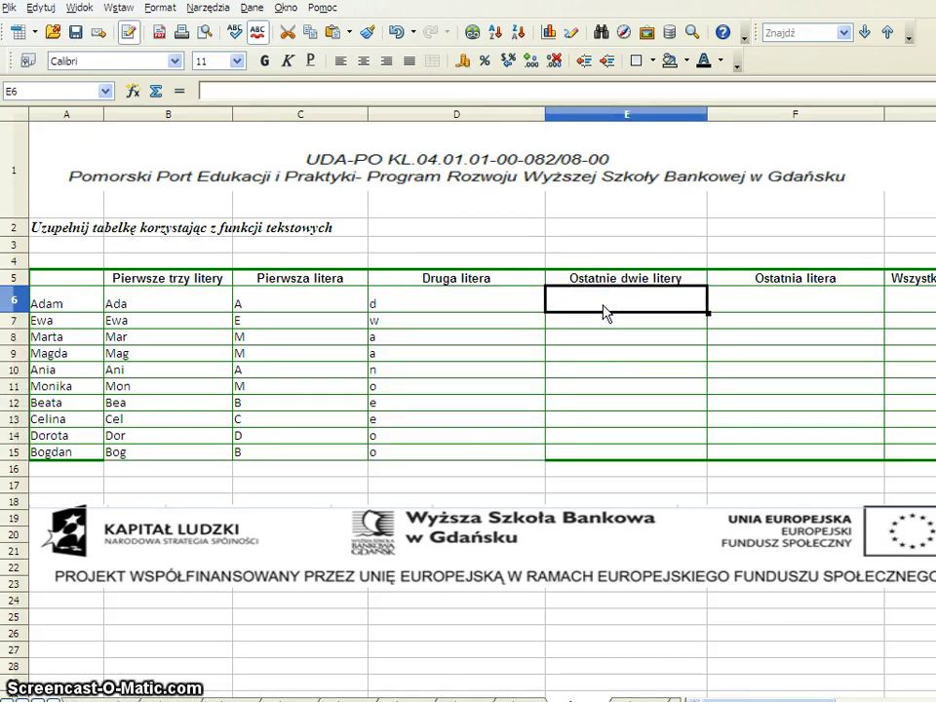
click(133, 91)
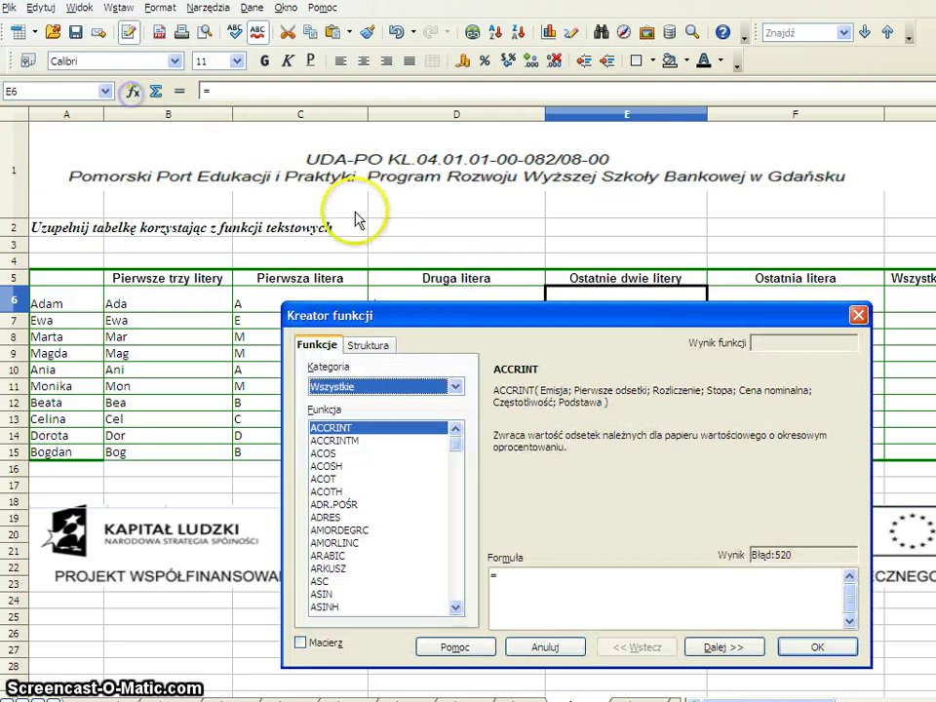
click(453, 387)
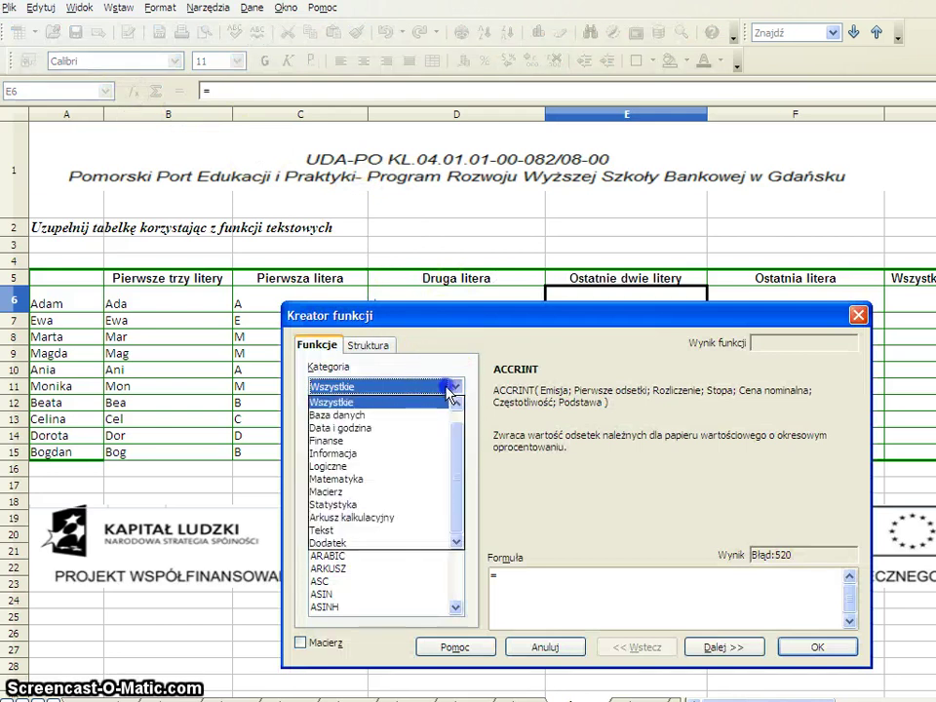
click(375, 532)
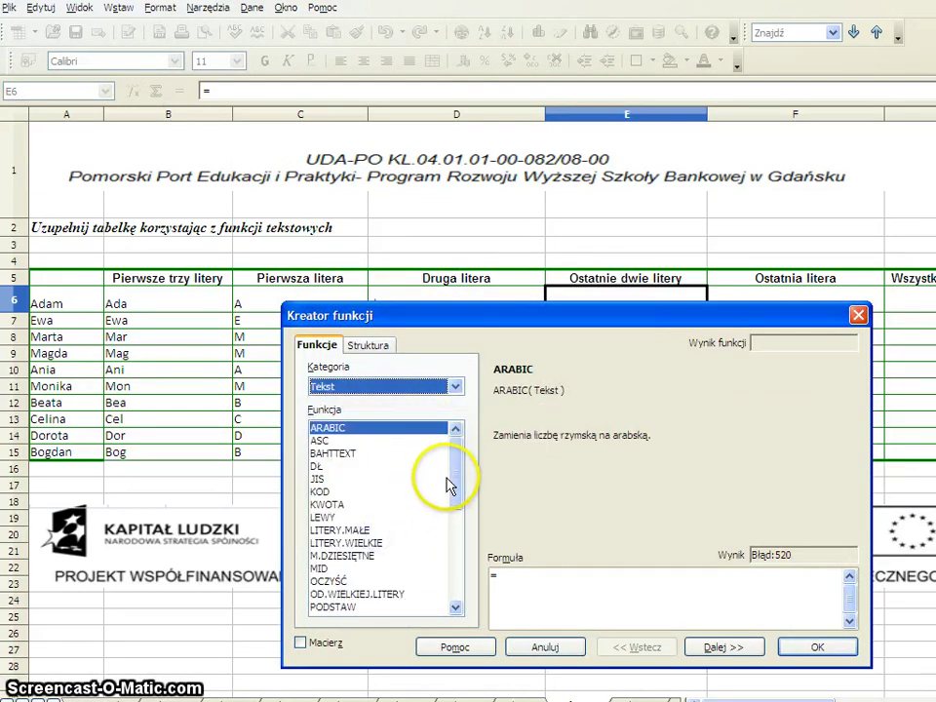
drag(447, 484, 457, 539)
click(363, 516)
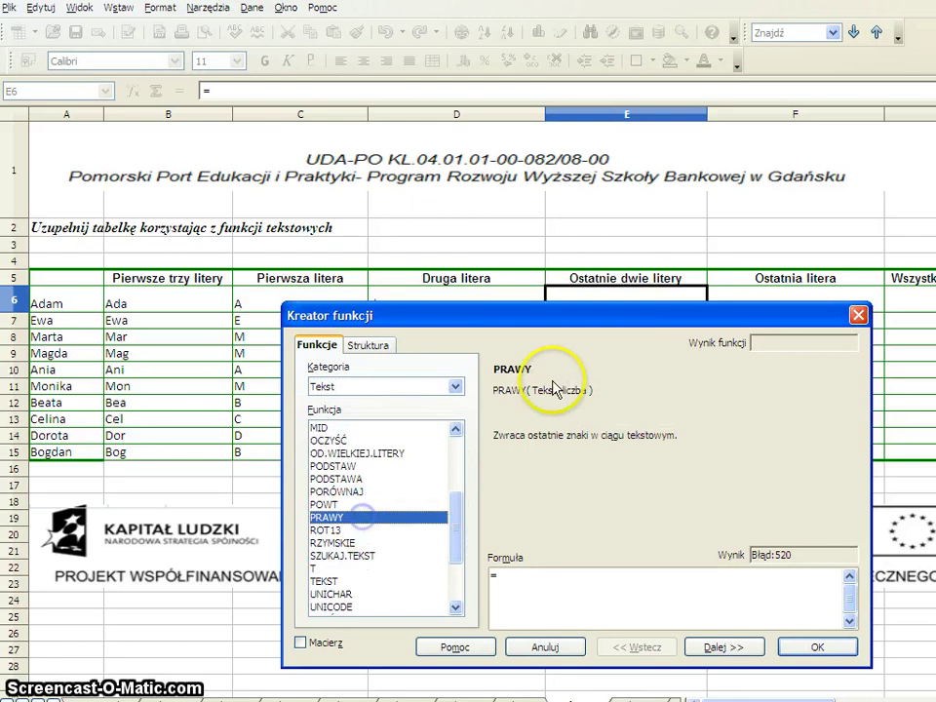
click(546, 322)
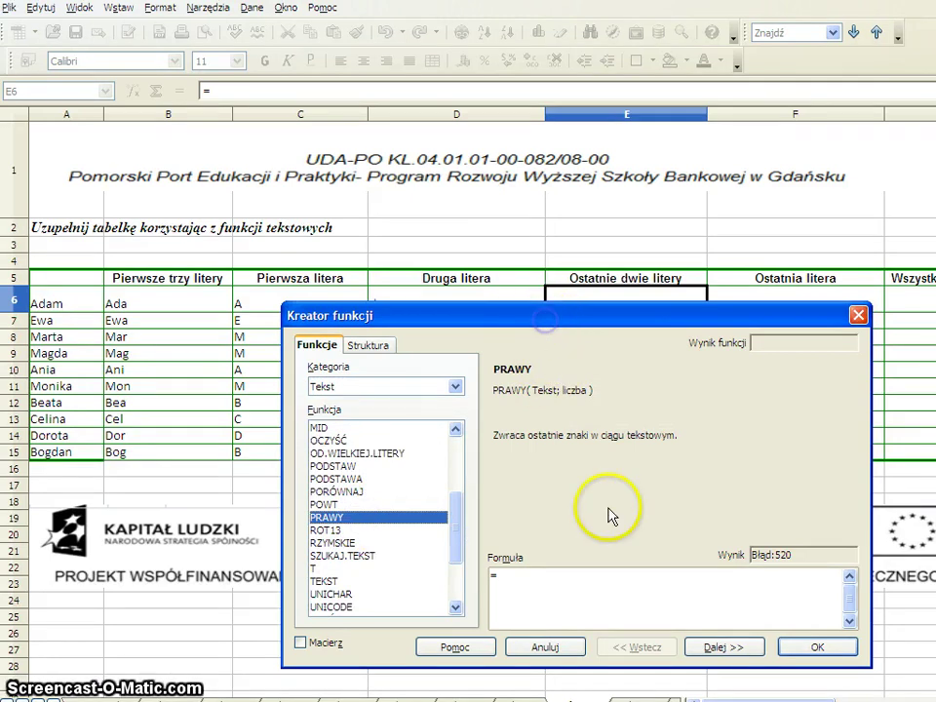
click(722, 647)
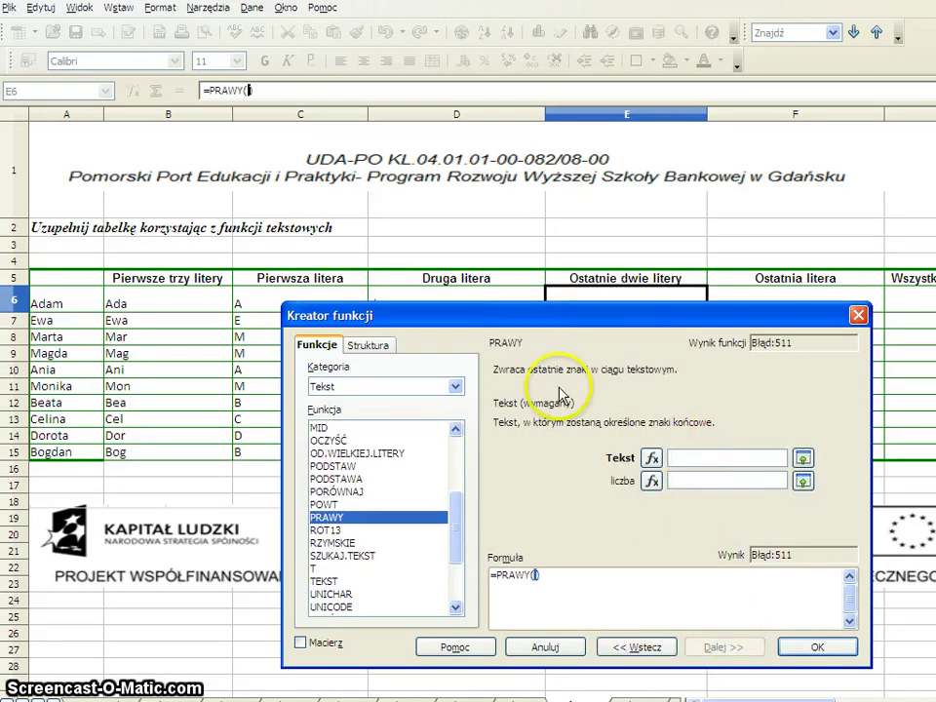
Set A6 as the PRAWY text and 2 as its character count, accept the formula and fill it down to E15.
click(55, 302)
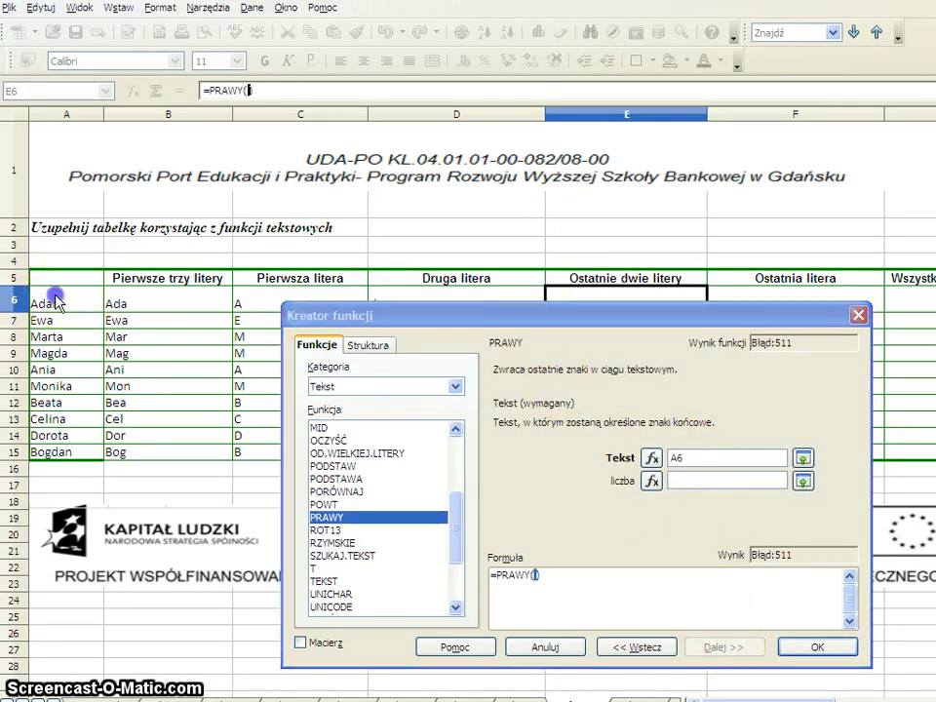
click(733, 481)
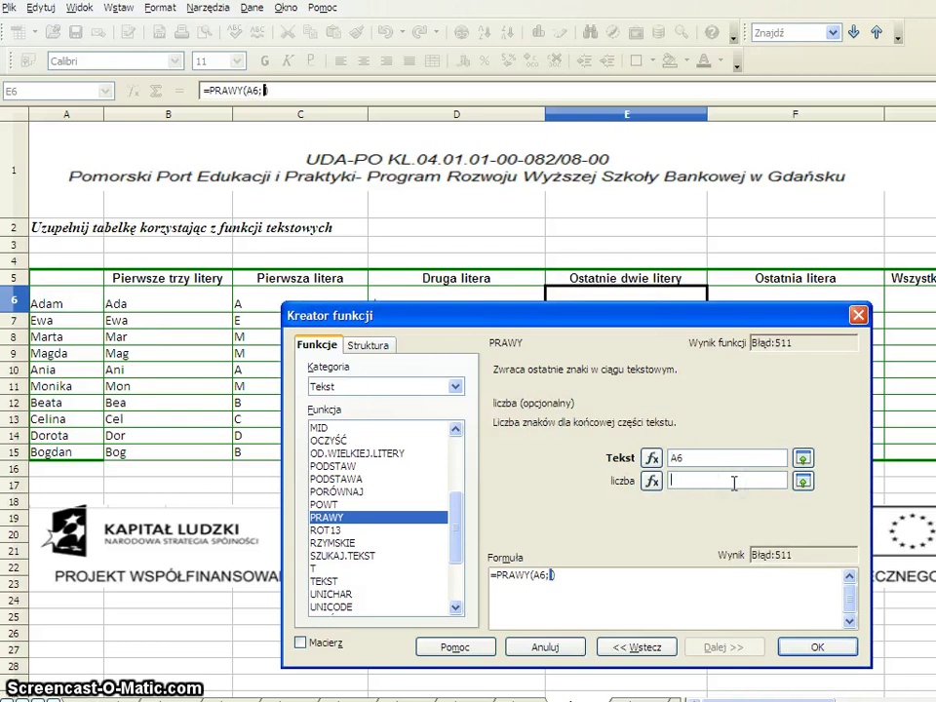
text(2)
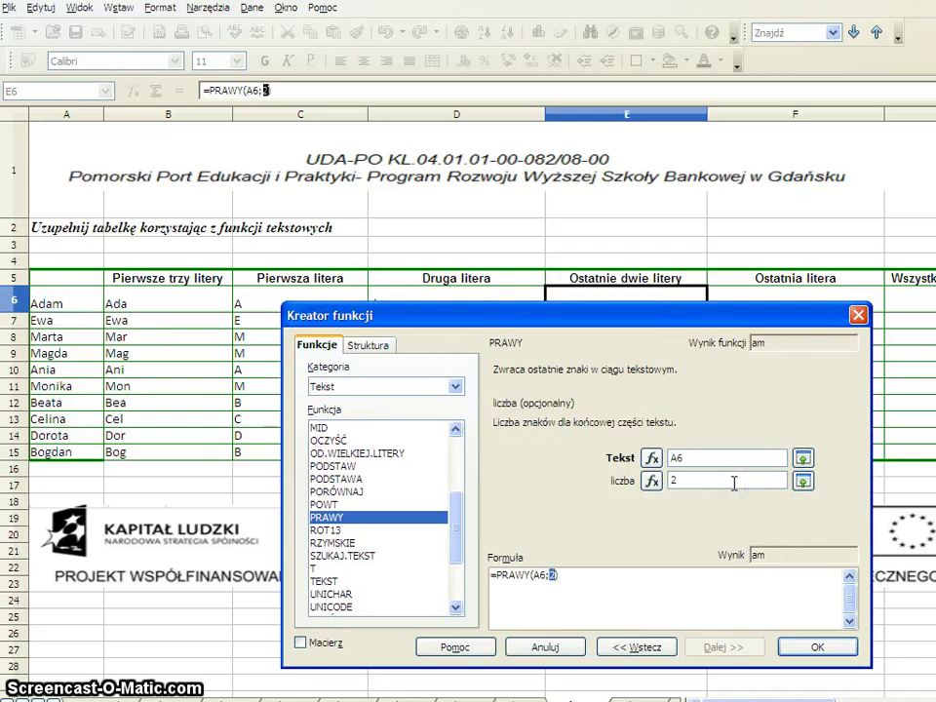
click(819, 650)
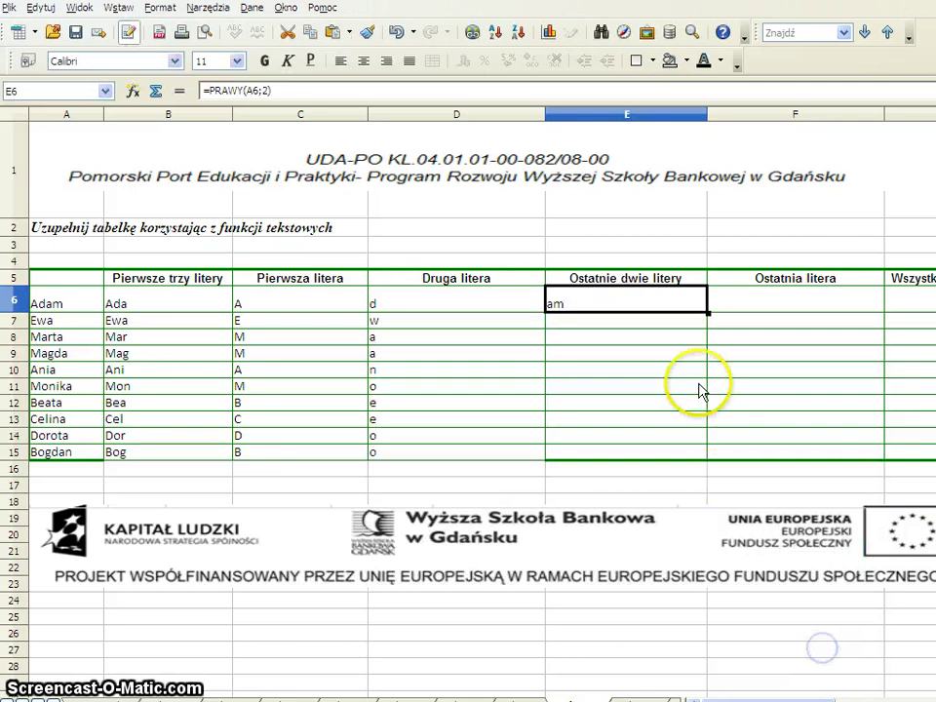
double_click(707, 312)
Insert the DŁ function from the Tekst category in H6 under Ilość znaków.
click(713, 304)
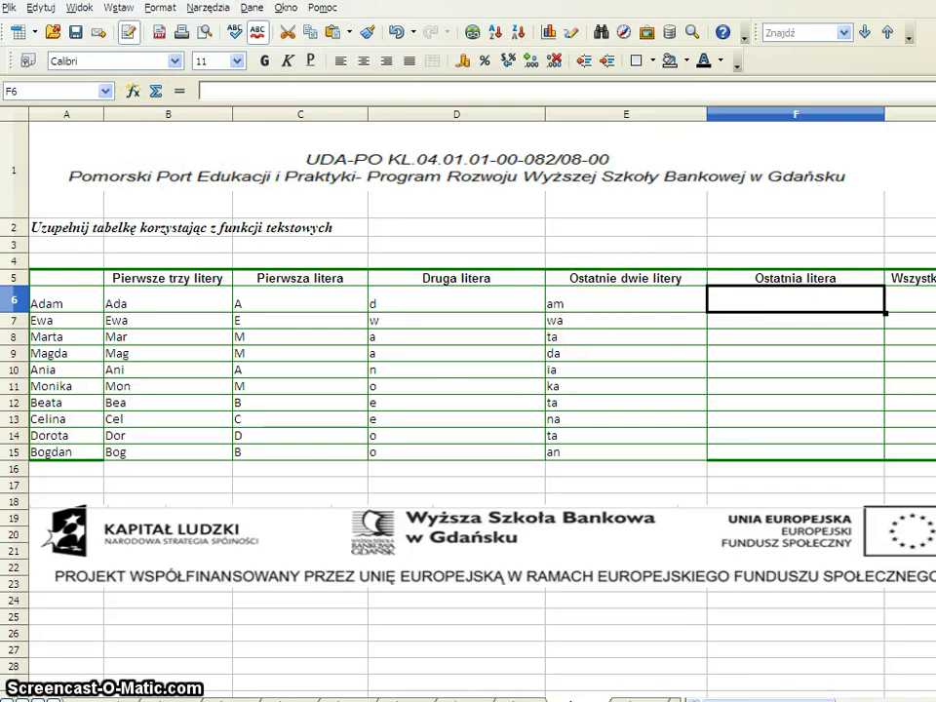
drag(702, 698, 833, 674)
click(566, 300)
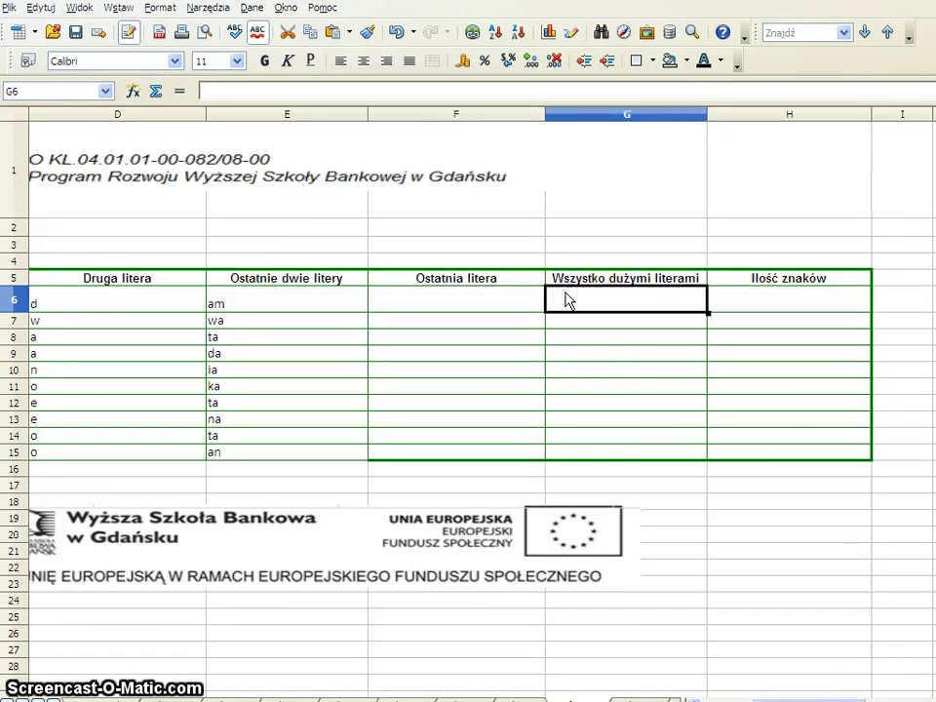
click(777, 302)
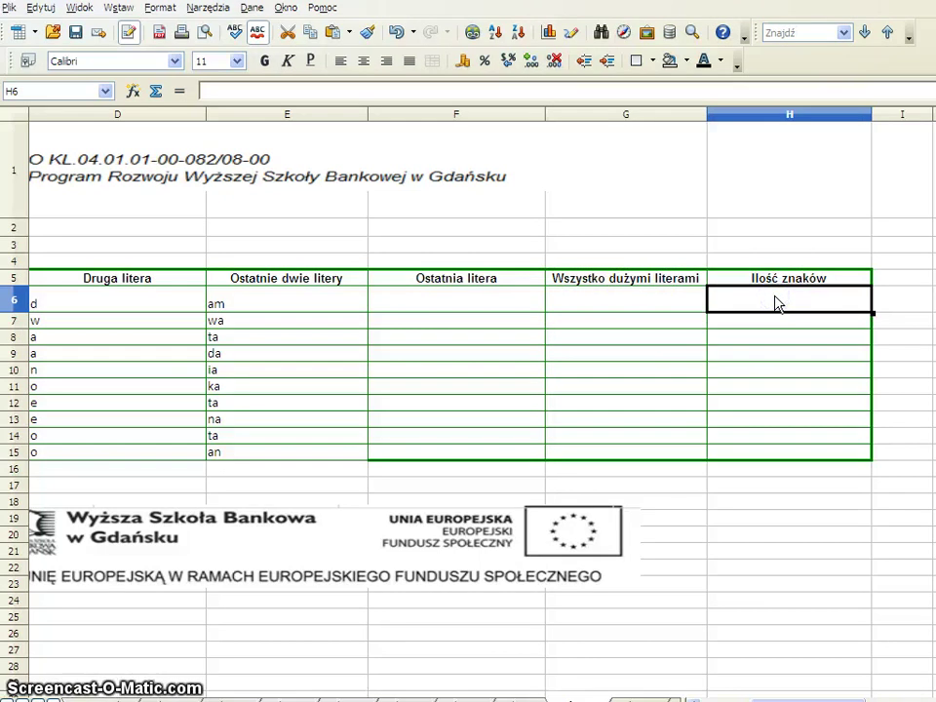
click(132, 91)
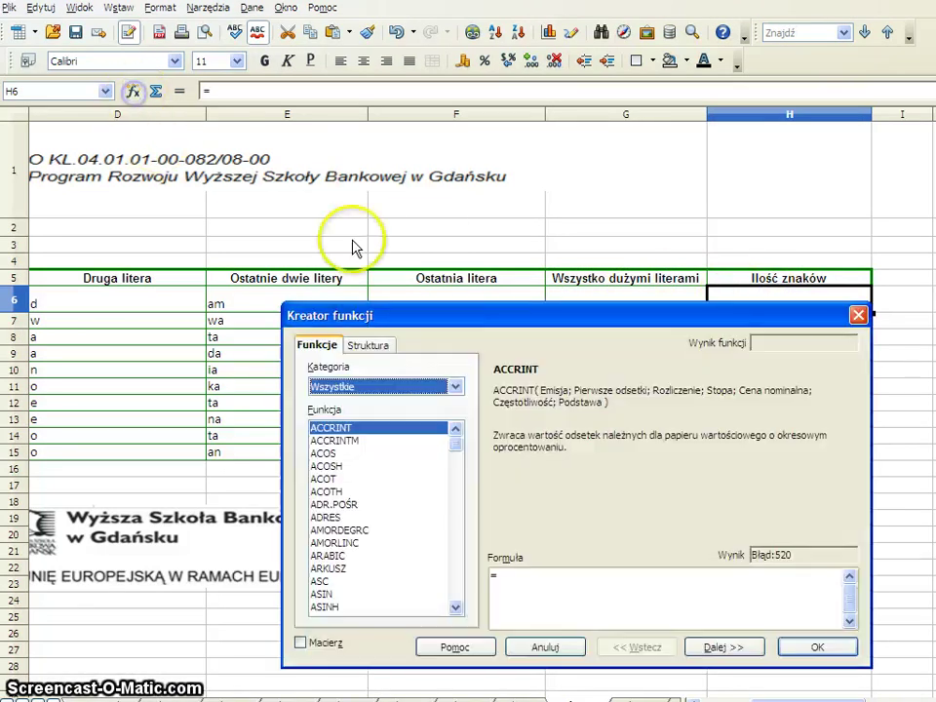
click(402, 386)
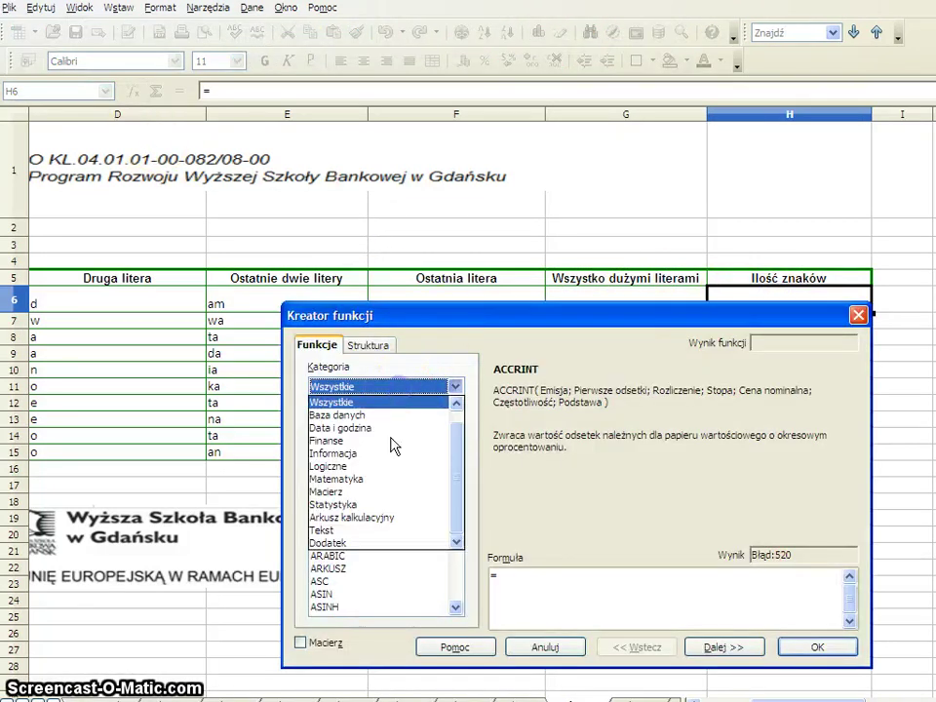
click(343, 467)
click(355, 386)
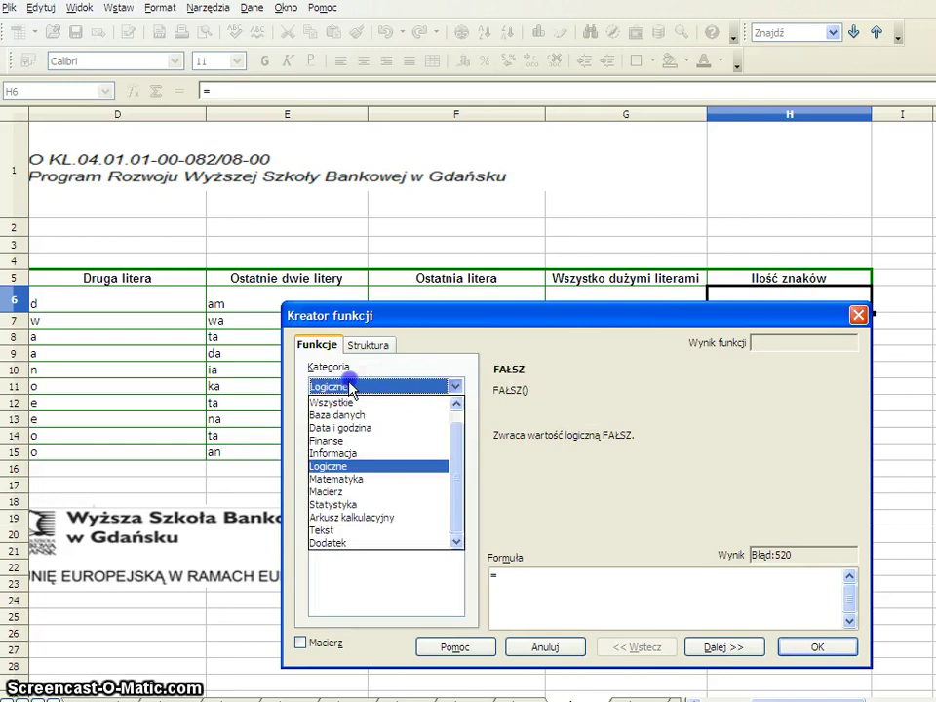
click(357, 529)
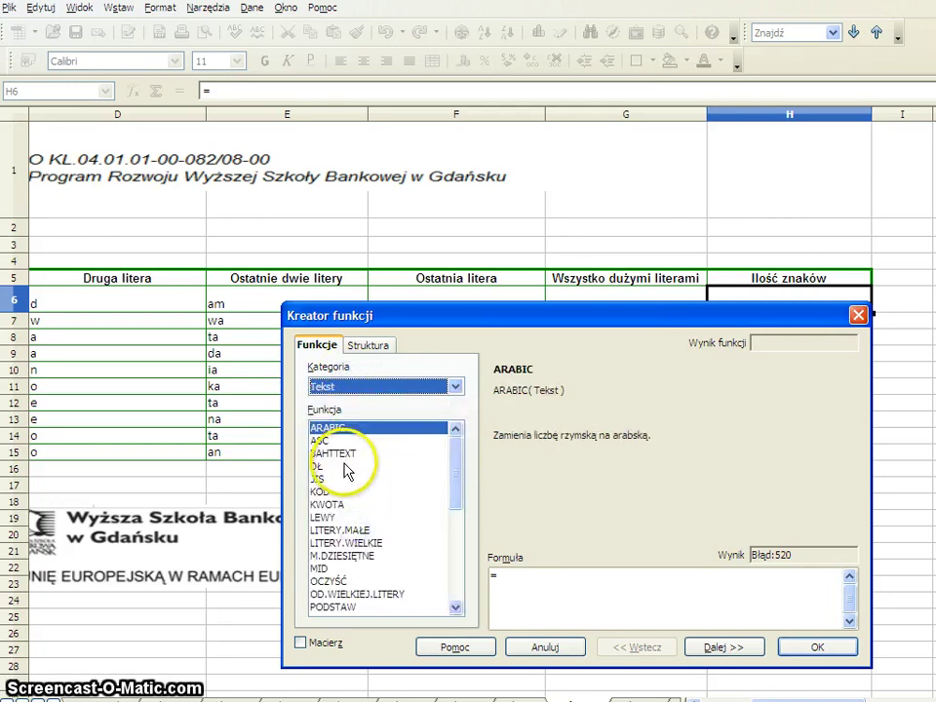
double_click(343, 466)
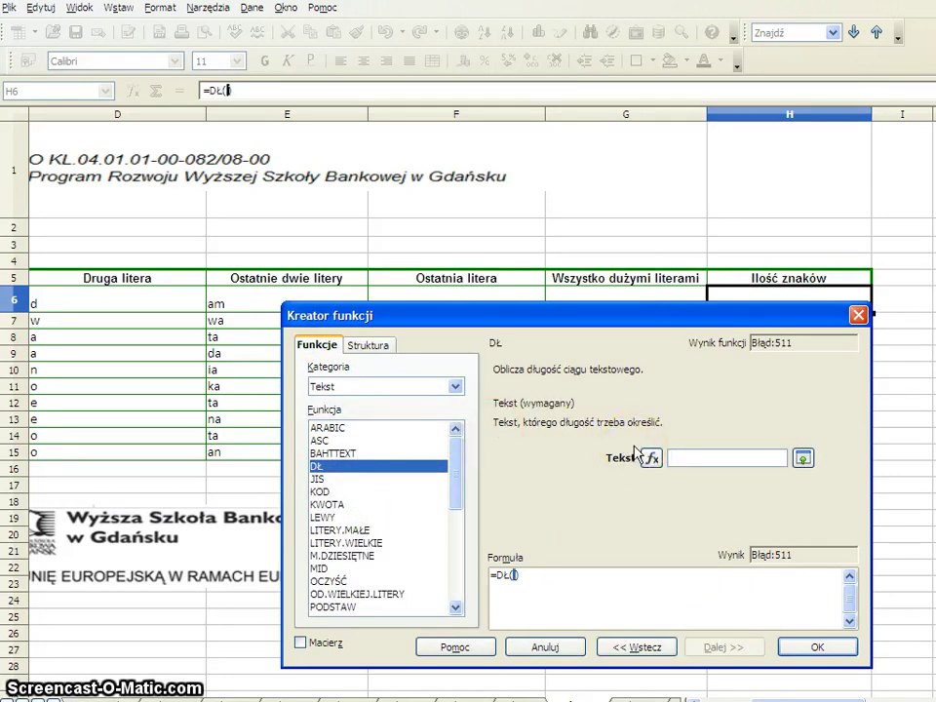
Set A6 as the DŁ text argument, accept the formula in H6 and fill it down to H15.
text(a6)
click(814, 649)
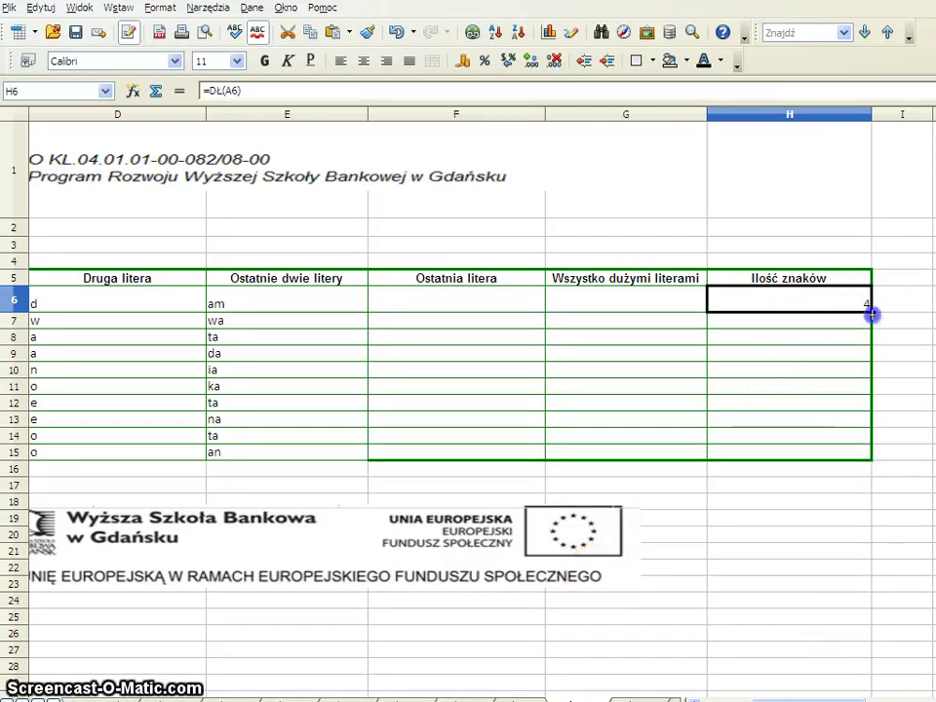
drag(874, 314, 888, 459)
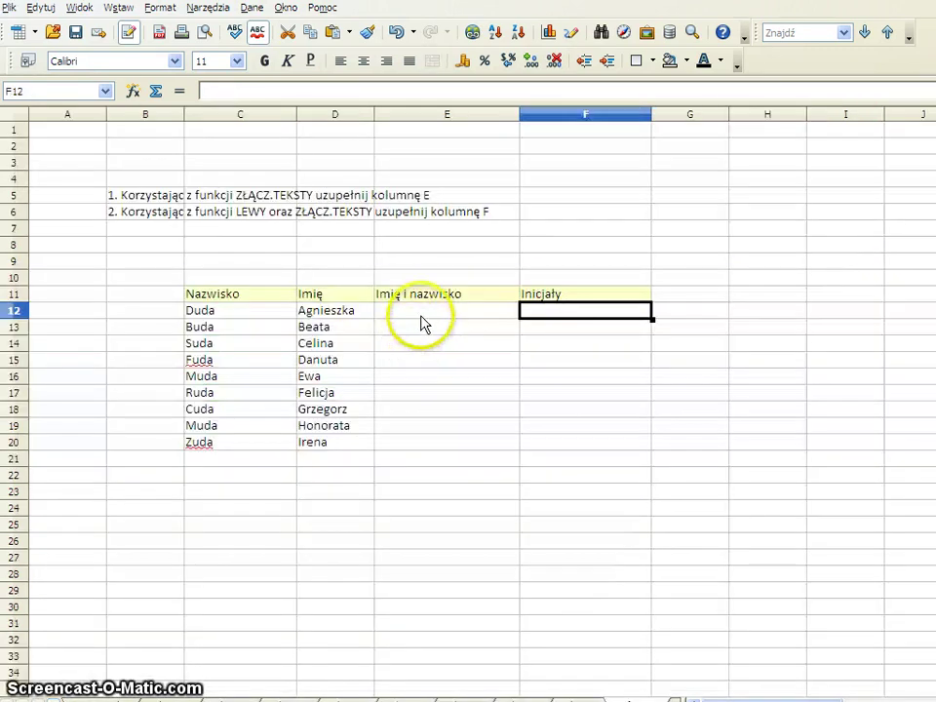
Insert the ZŁĄCZ.TEKSTY function from the Tekst category in E12 under Imię i nazwisko.
click(422, 312)
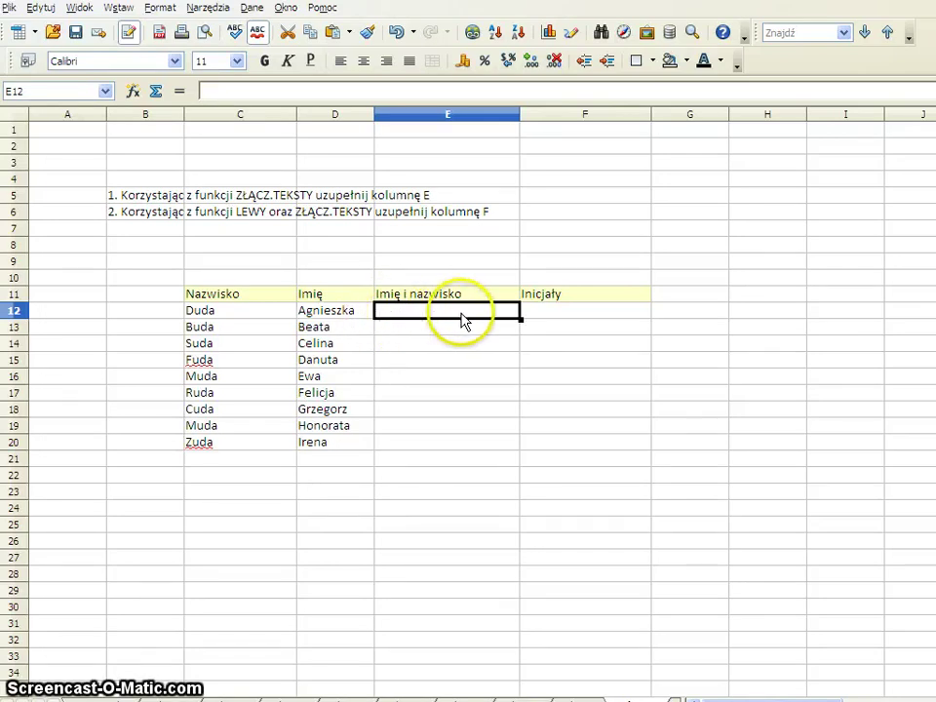
click(135, 91)
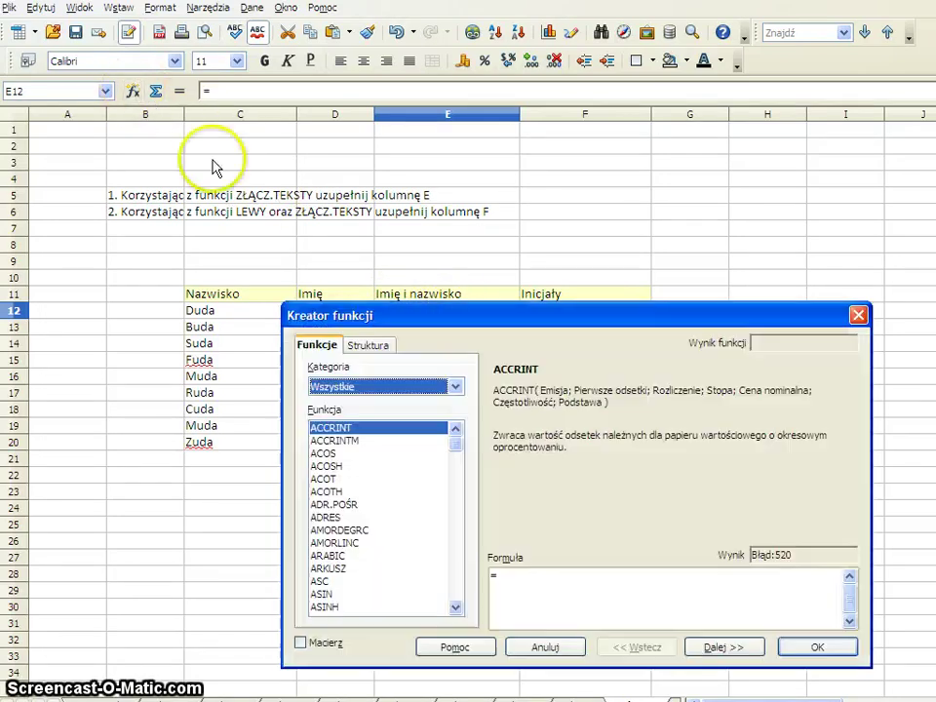
click(376, 387)
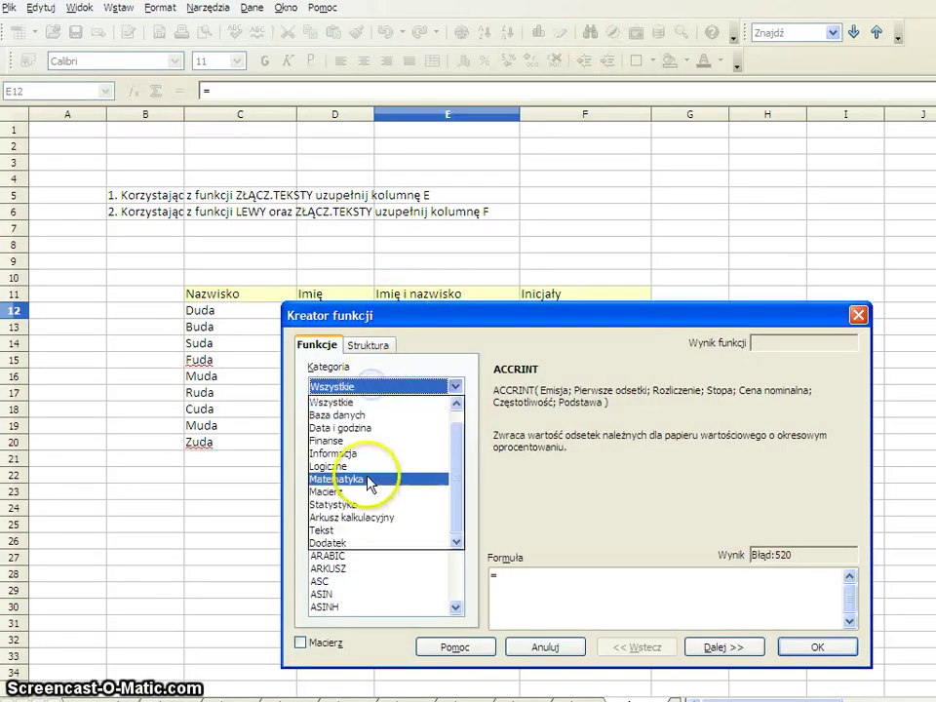
click(366, 529)
drag(410, 320, 402, 224)
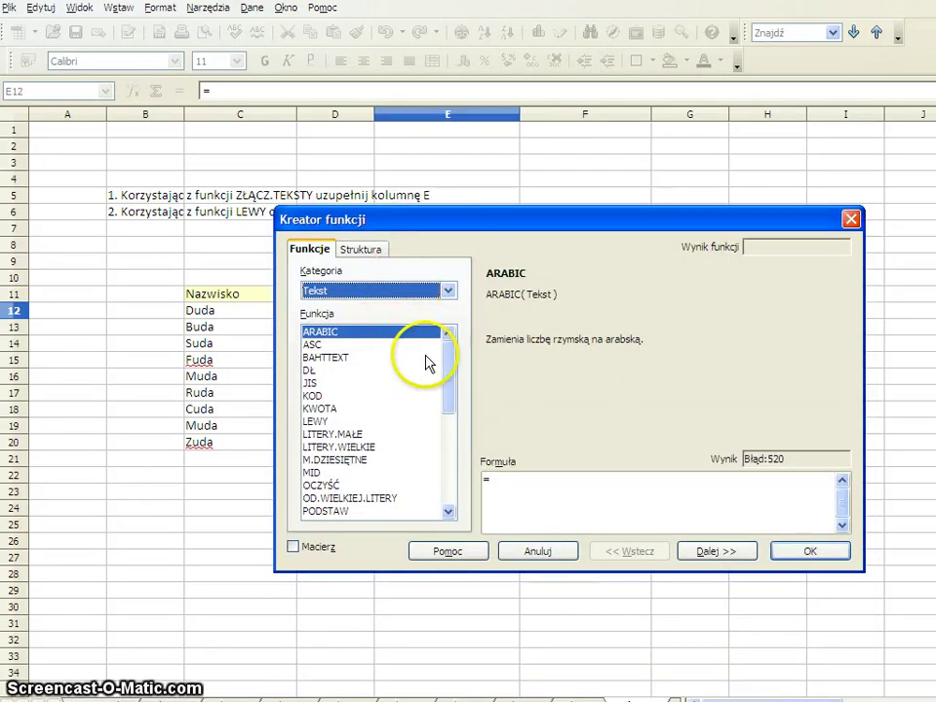
scroll(422, 442, down, 3)
scroll(422, 442, down, 5)
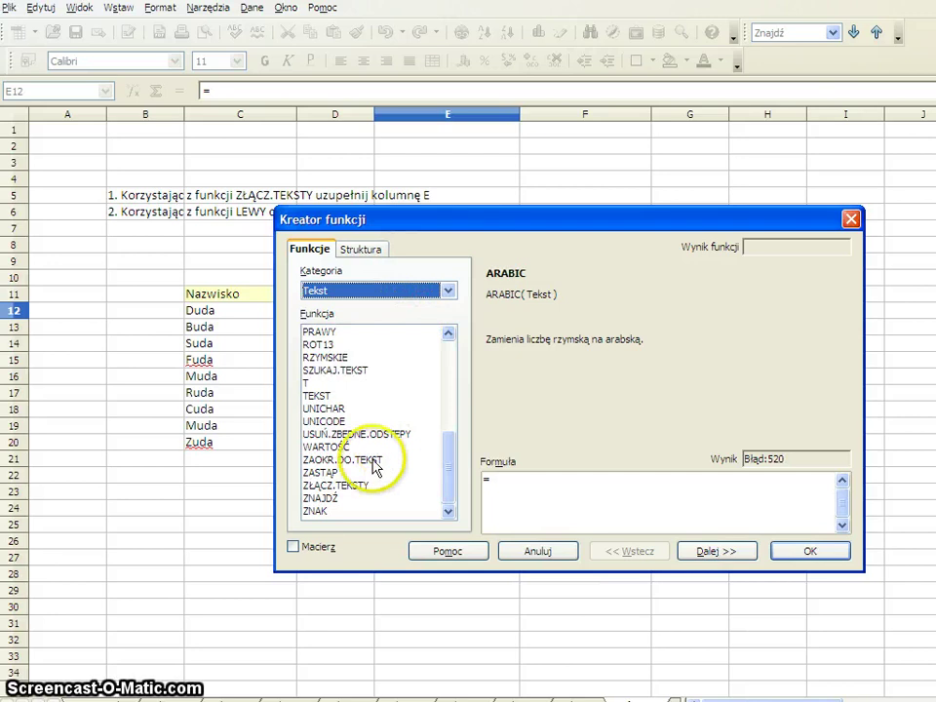
double_click(359, 487)
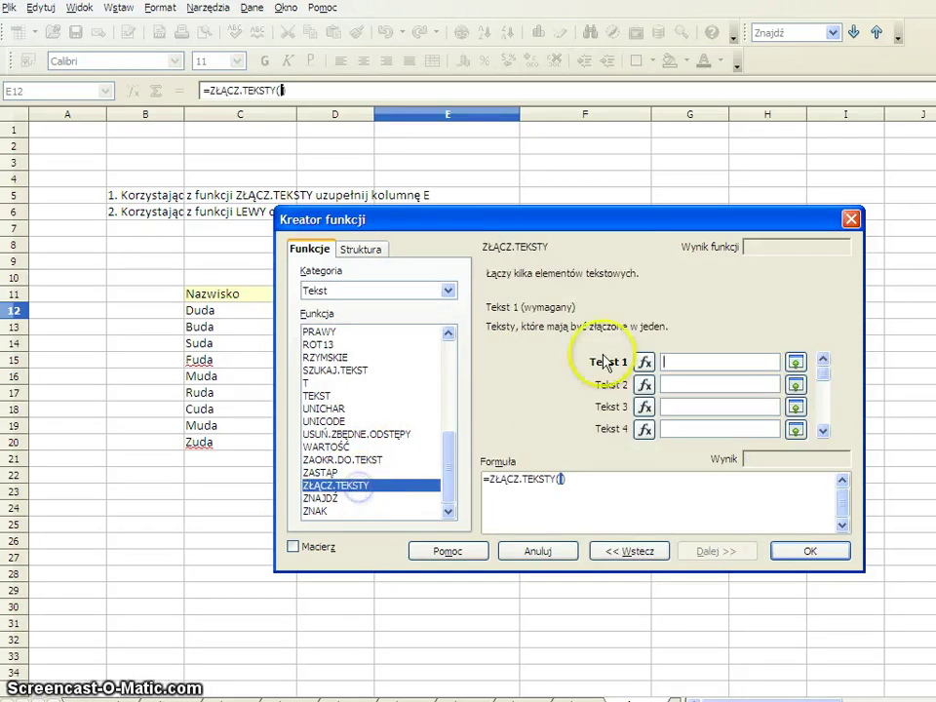
Set the ZŁĄCZ.TEKSTY arguments to D12 as Tekst 1, a quoted space as Tekst 2 and C12 as Tekst 3.
drag(581, 218, 467, 404)
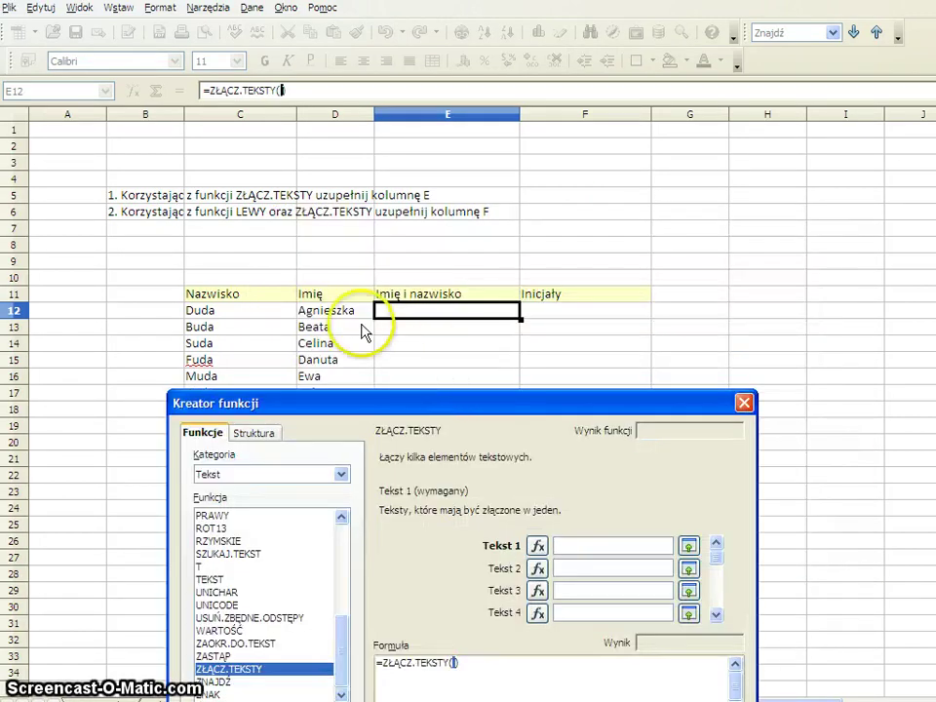
click(332, 309)
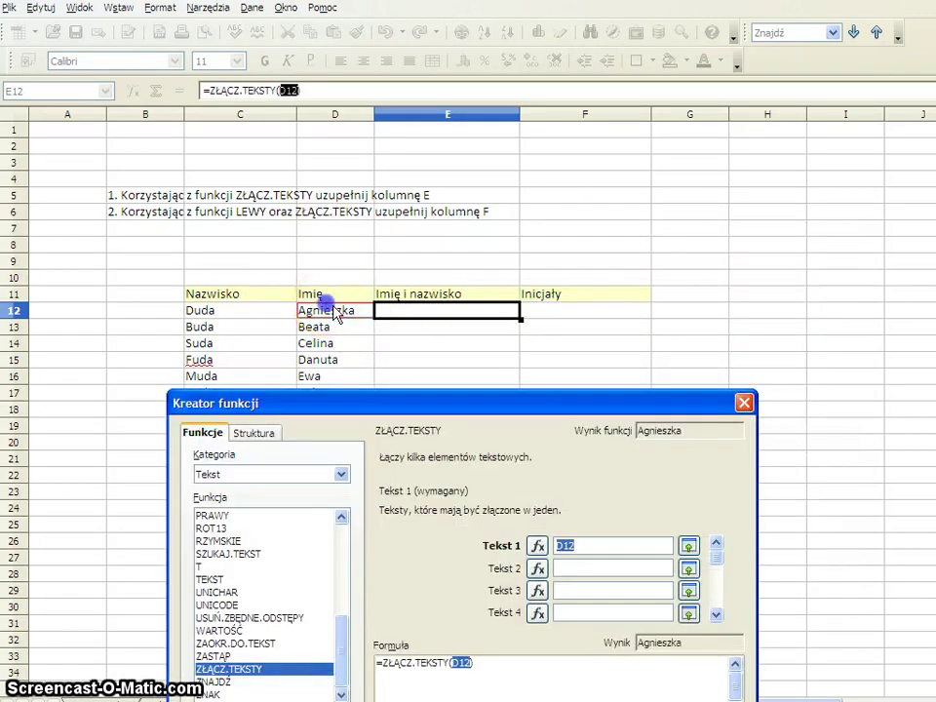
click(597, 568)
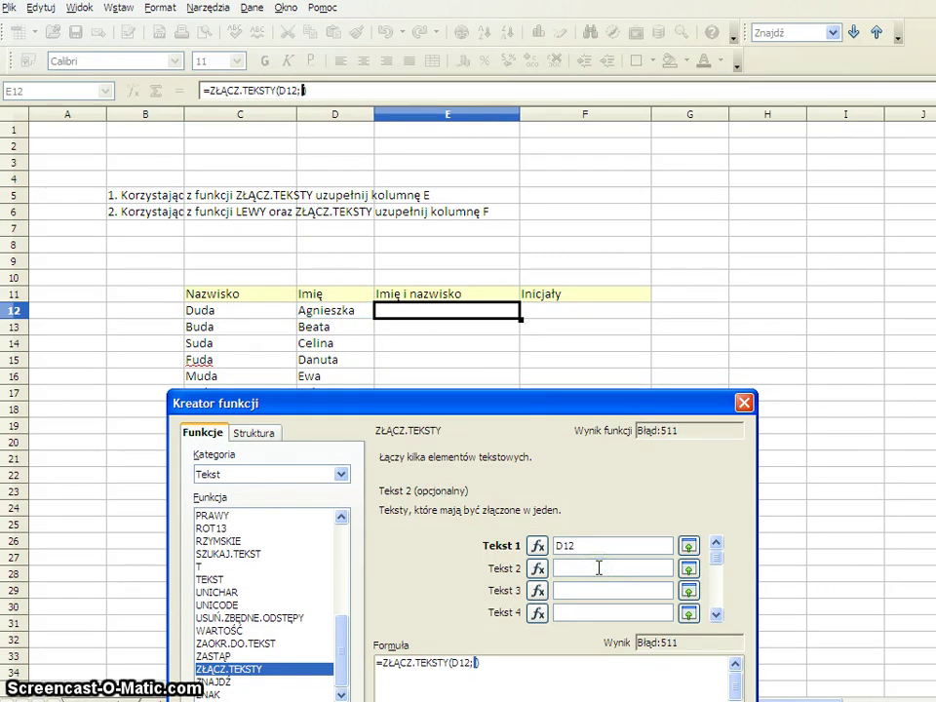
text(")
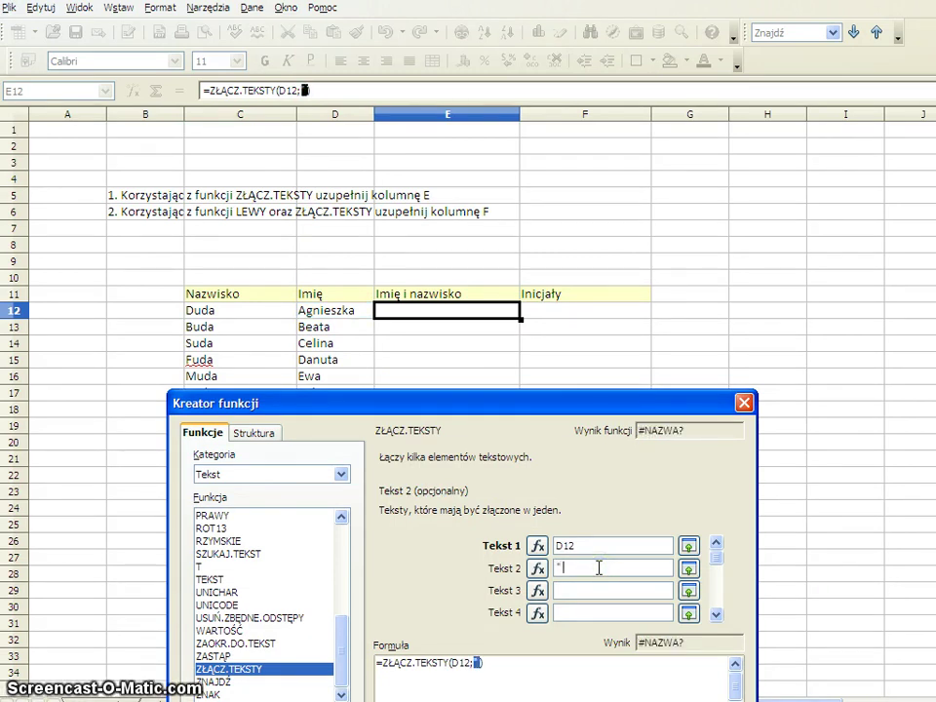
text( ")
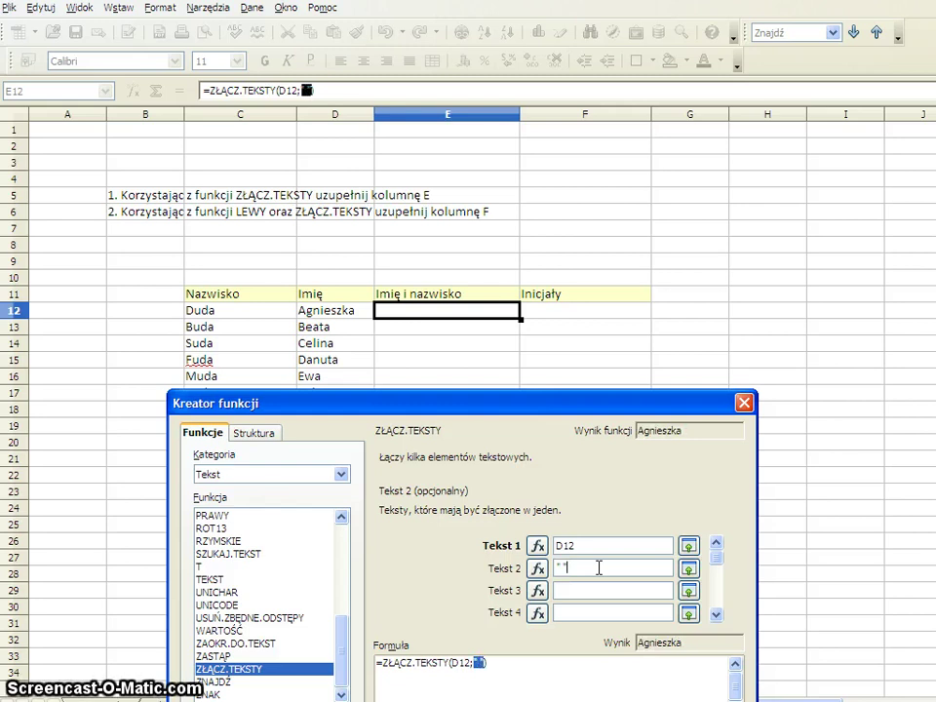
click(589, 587)
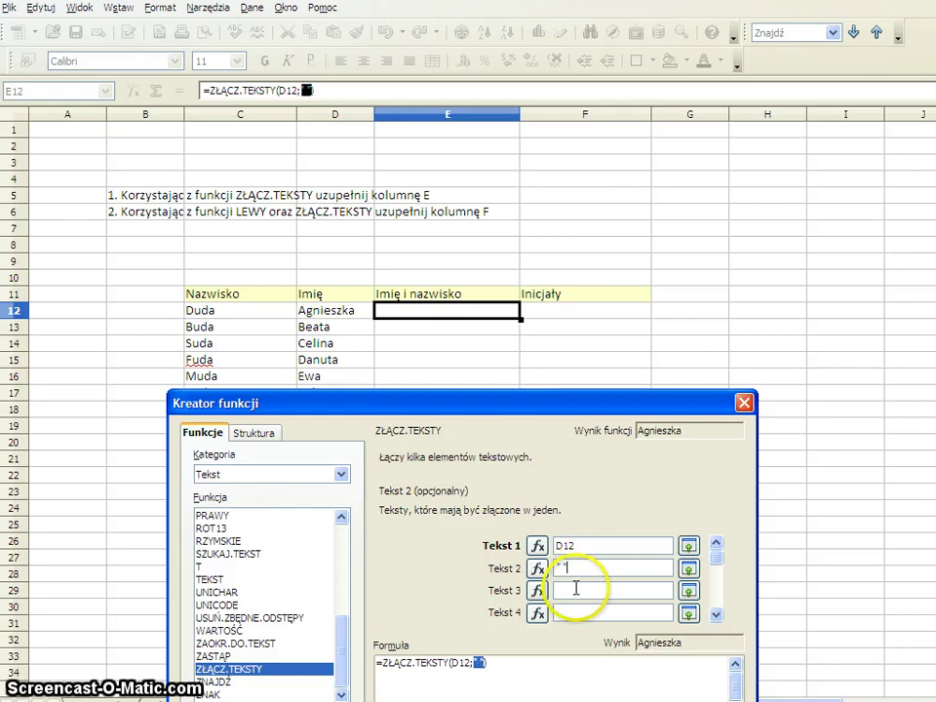
click(249, 311)
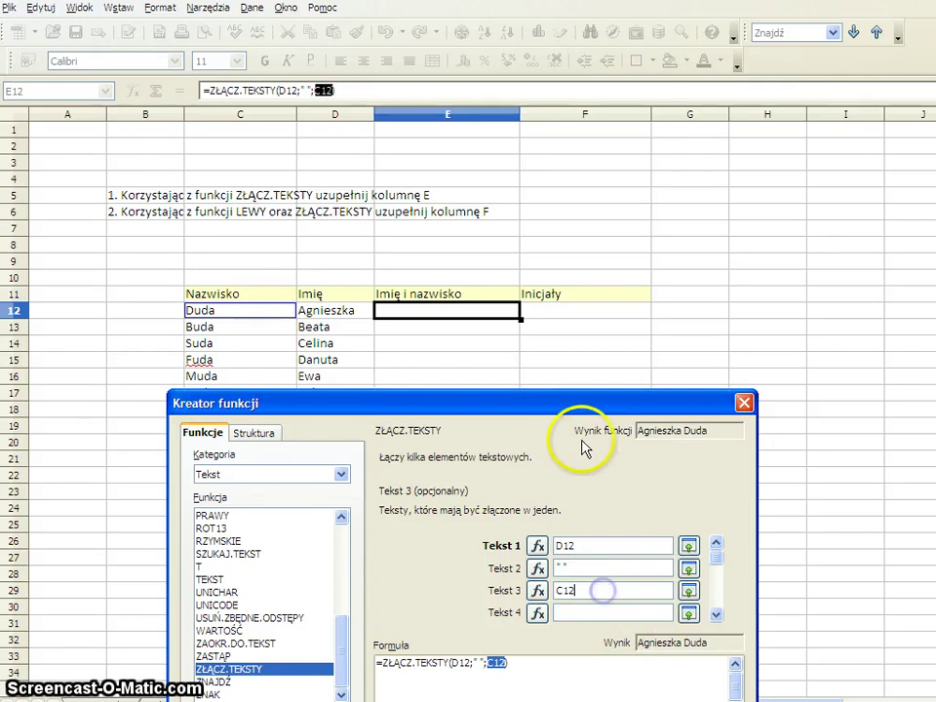
Accept the joined-name formula in E12 and fill it down to E20.
drag(562, 403, 624, 234)
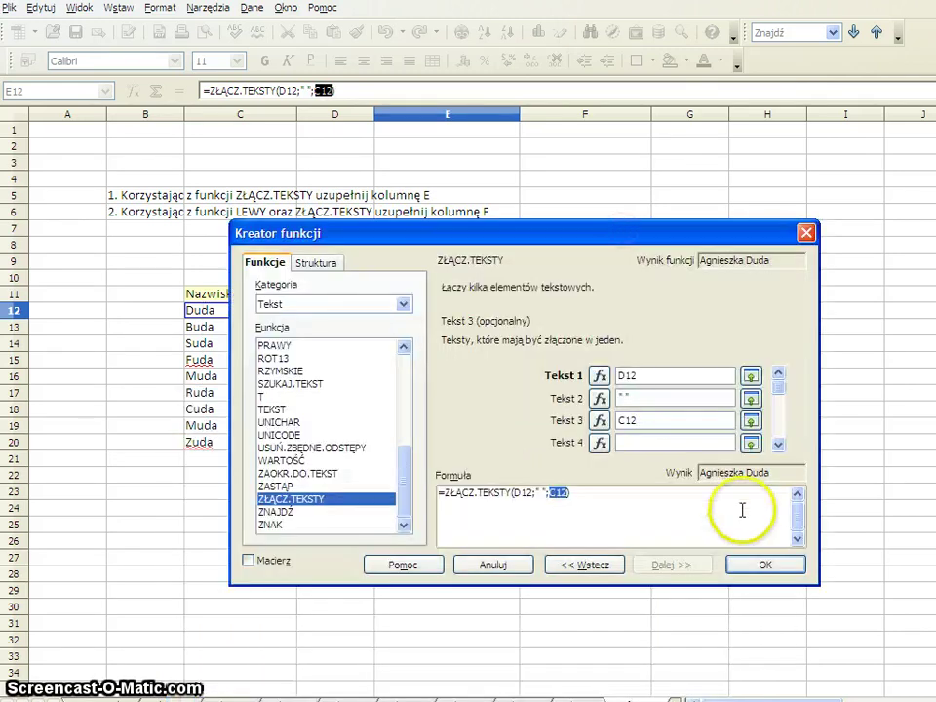
click(765, 565)
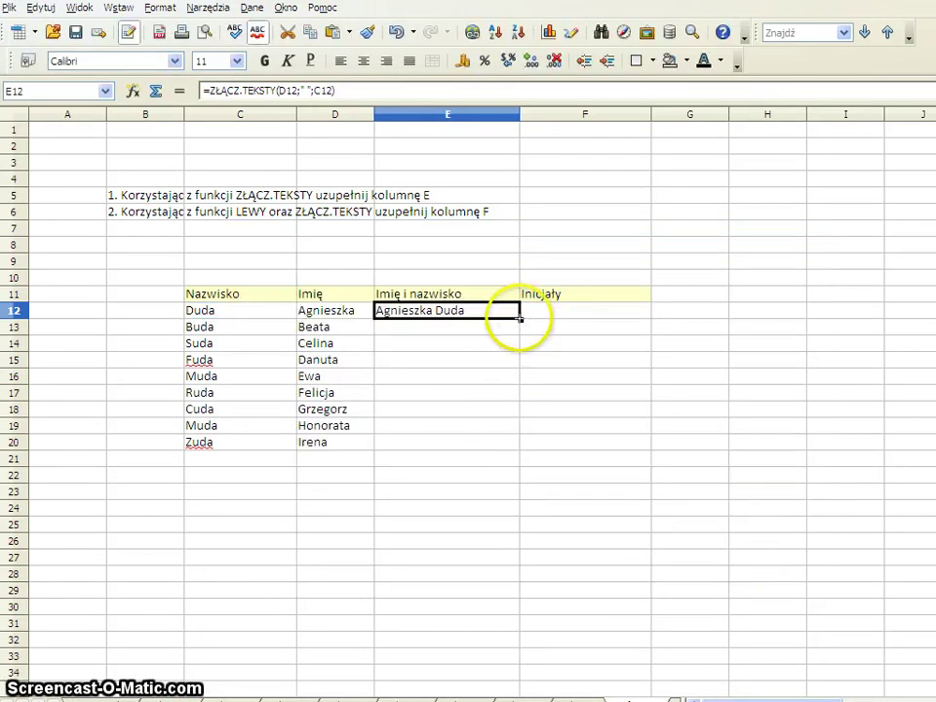
drag(520, 319, 507, 446)
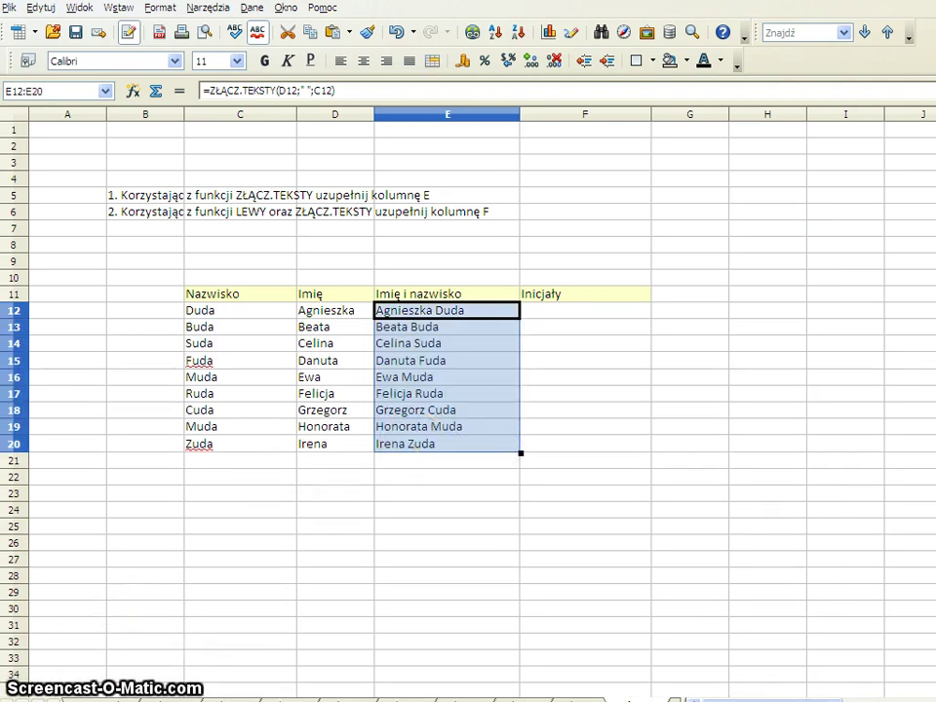
Insert the ZŁĄCZ.TEKSTY function from the Tekst category in F12 under Inicjały.
click(556, 318)
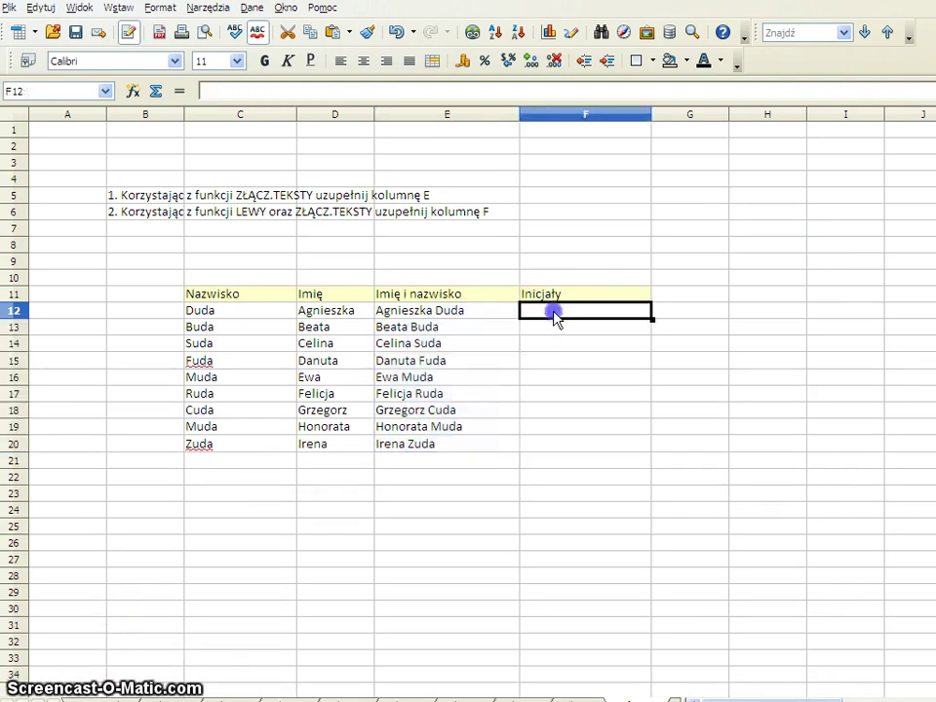
click(132, 94)
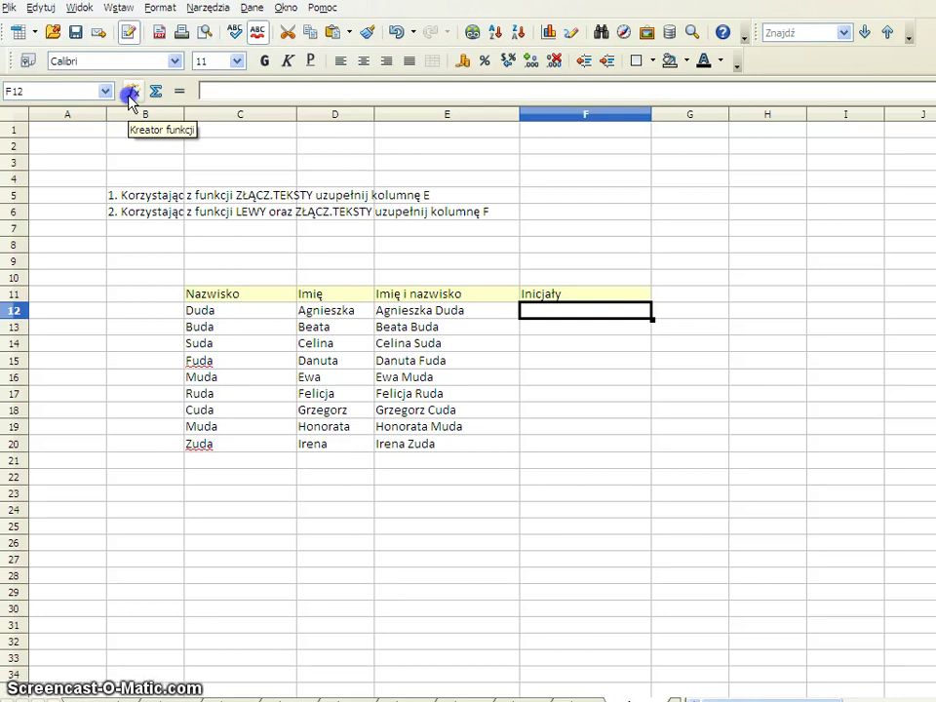
click(361, 304)
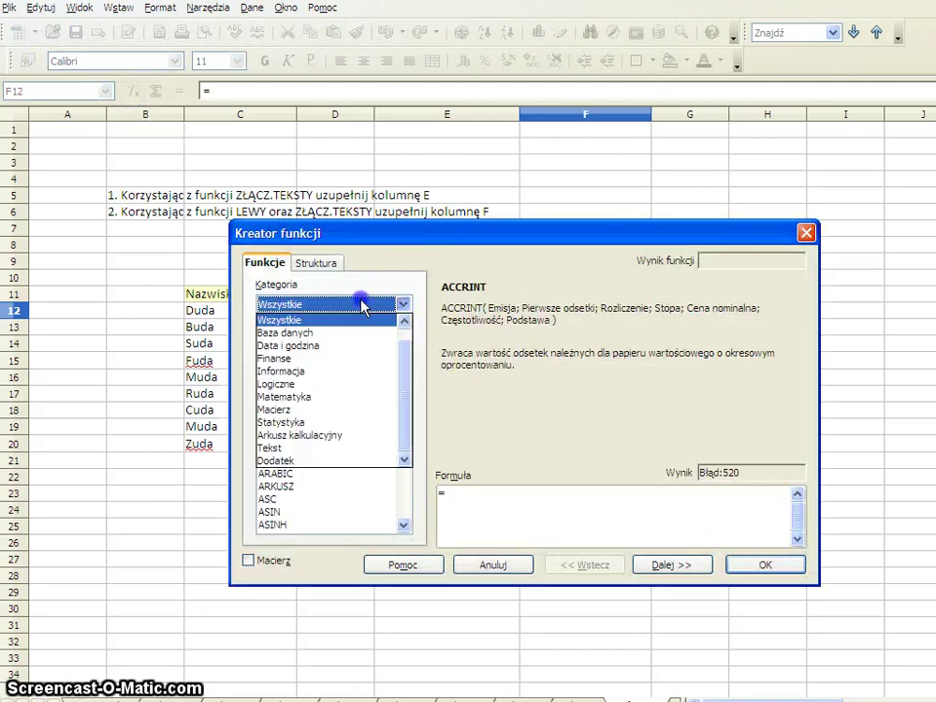
click(313, 447)
drag(403, 400, 403, 492)
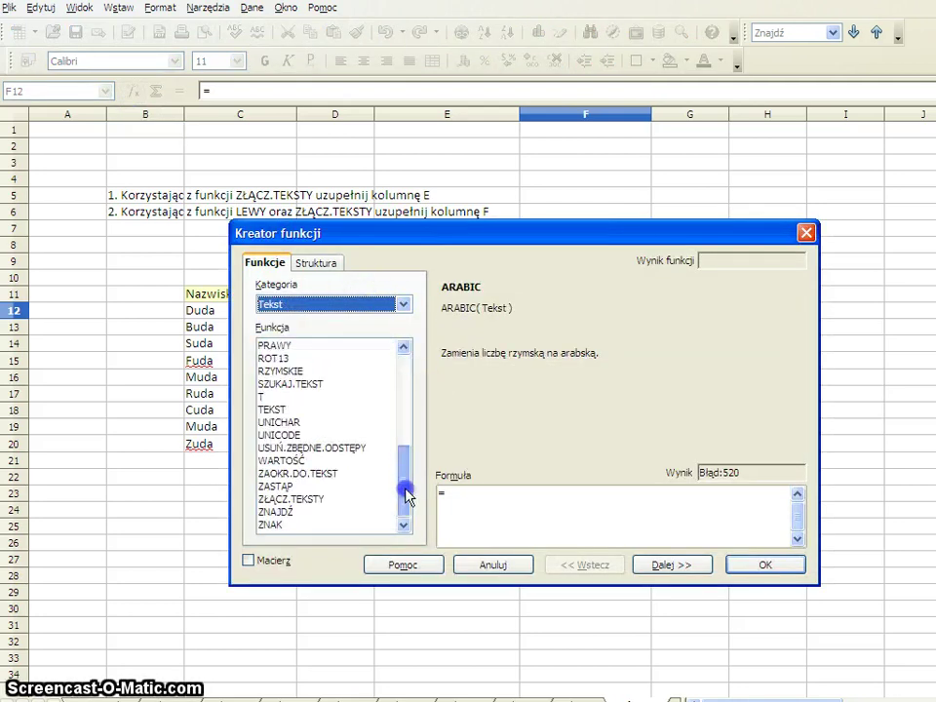
double_click(330, 499)
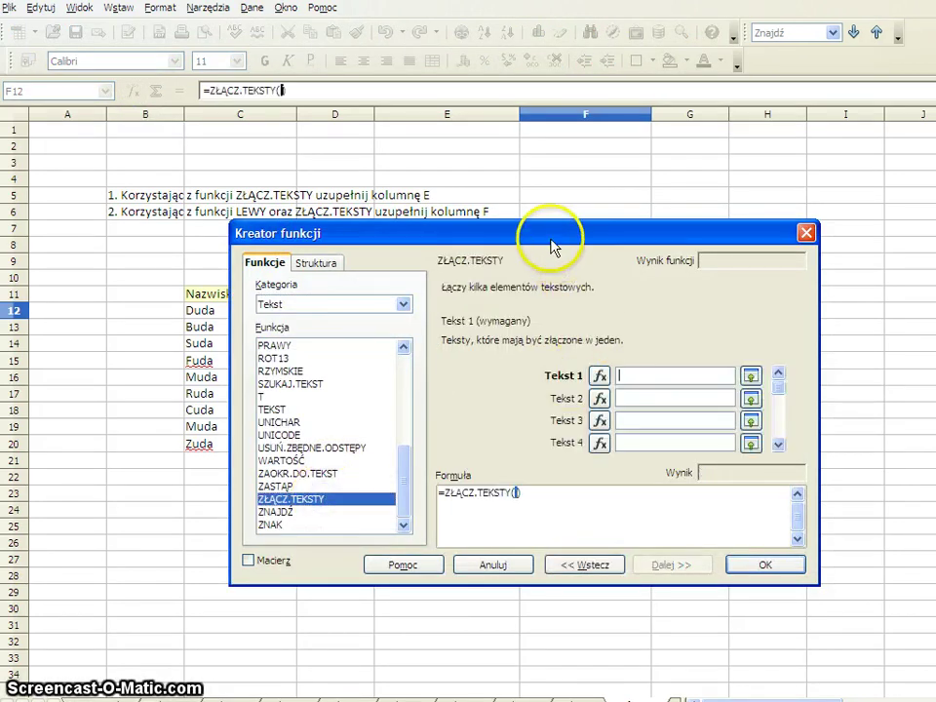
Set Tekst 1 of the initials formula to LEWY(D12) and Tekst 2 to a quoted period ".".
drag(551, 239, 533, 350)
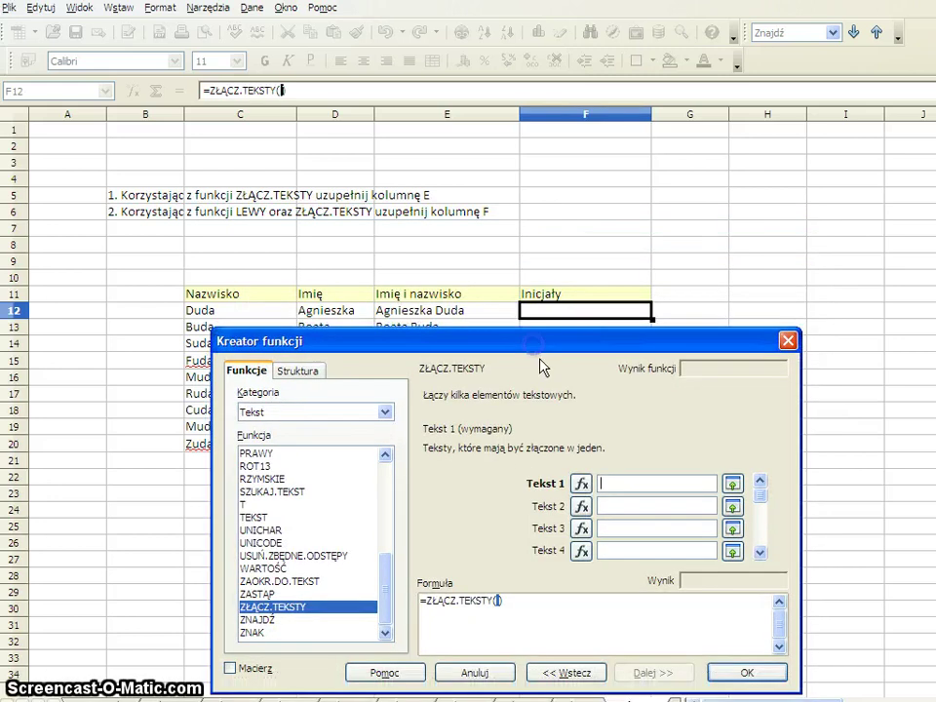
click(622, 479)
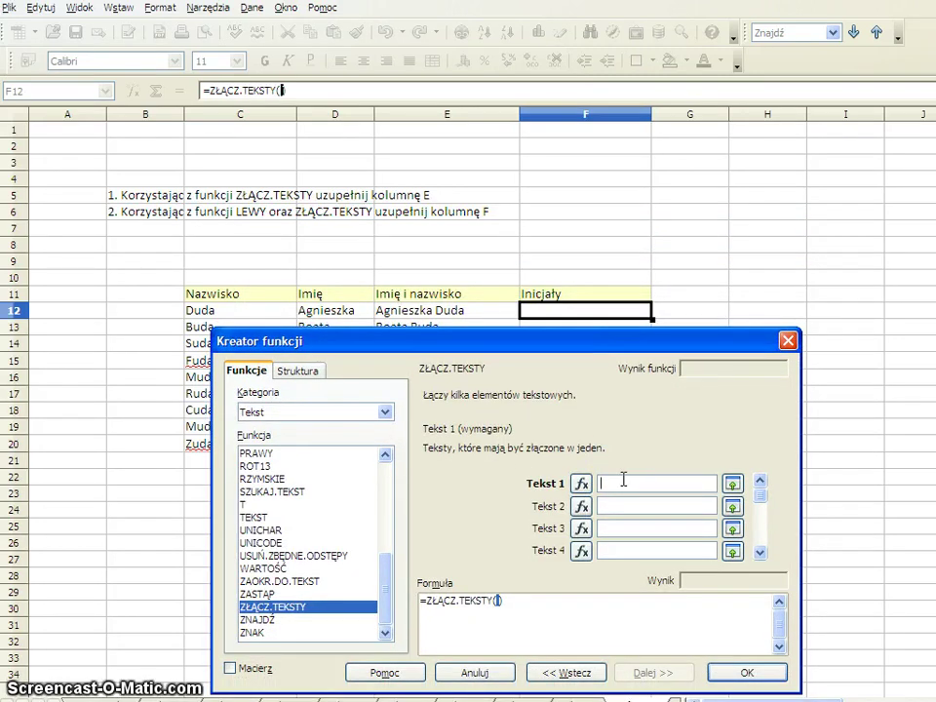
text(LEW)
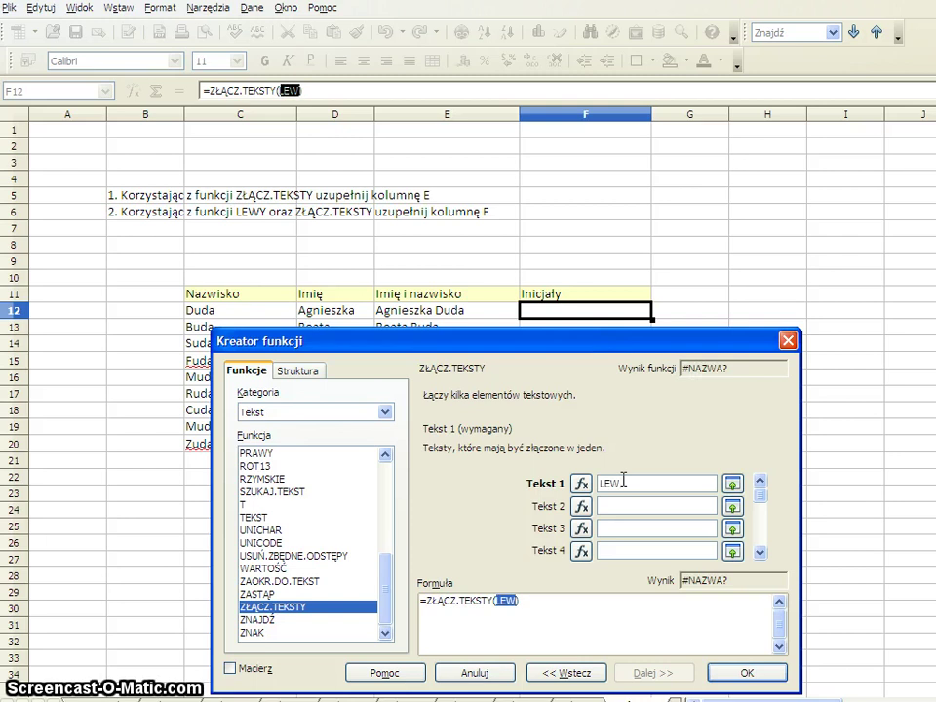
text(Y()
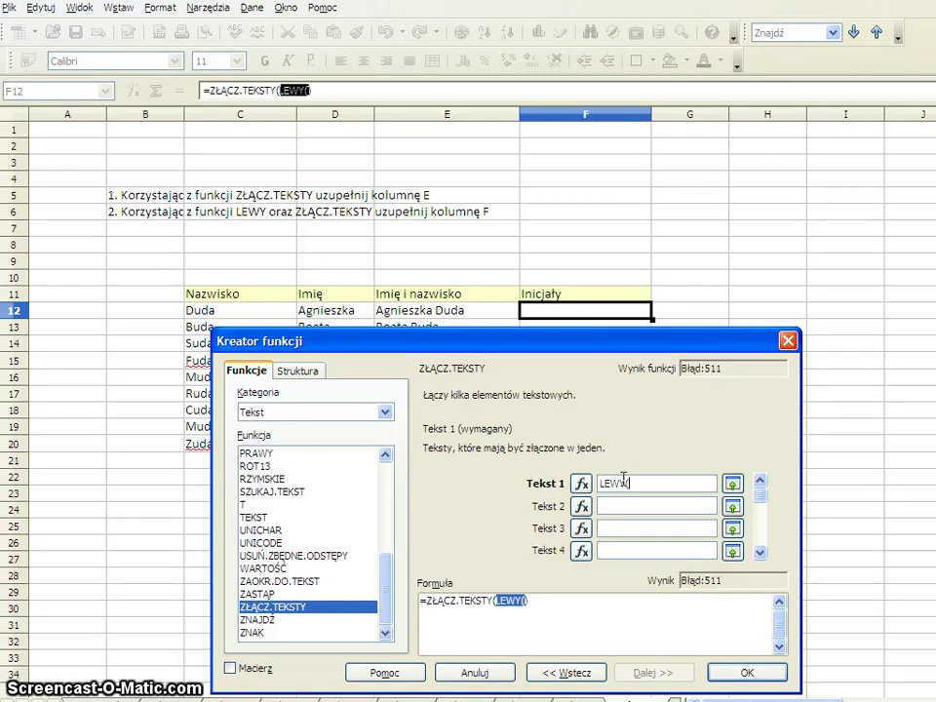
click(347, 312)
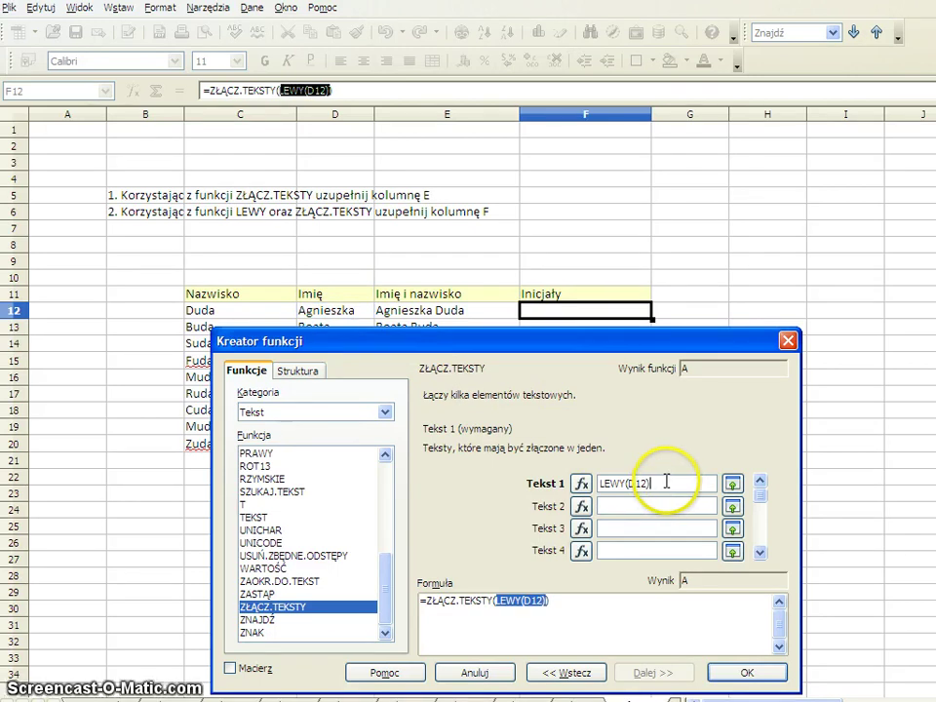
click(610, 503)
text(L)
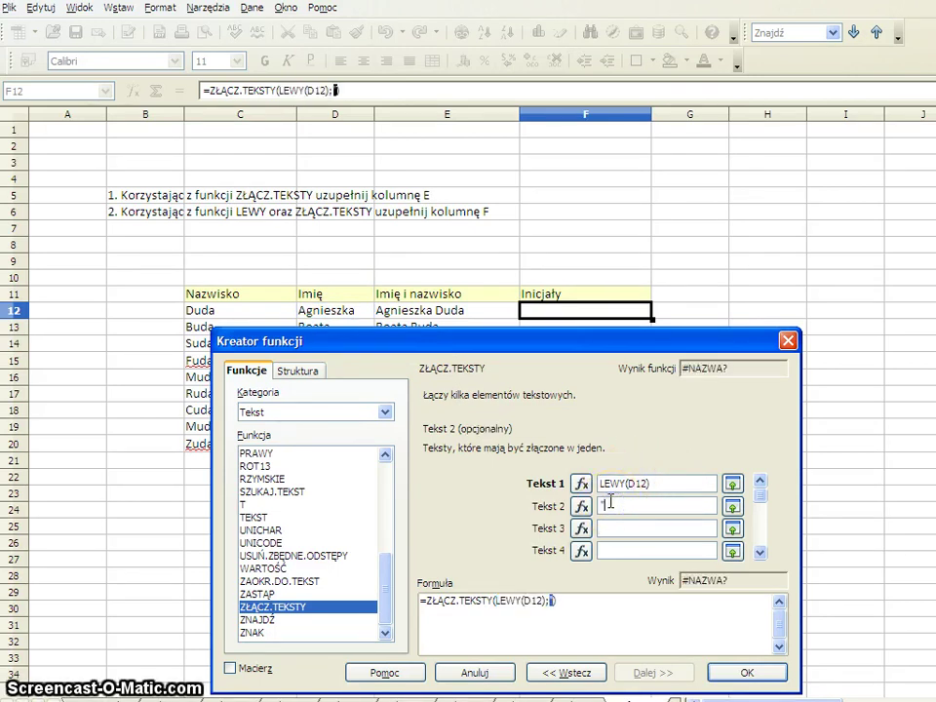
text(.")
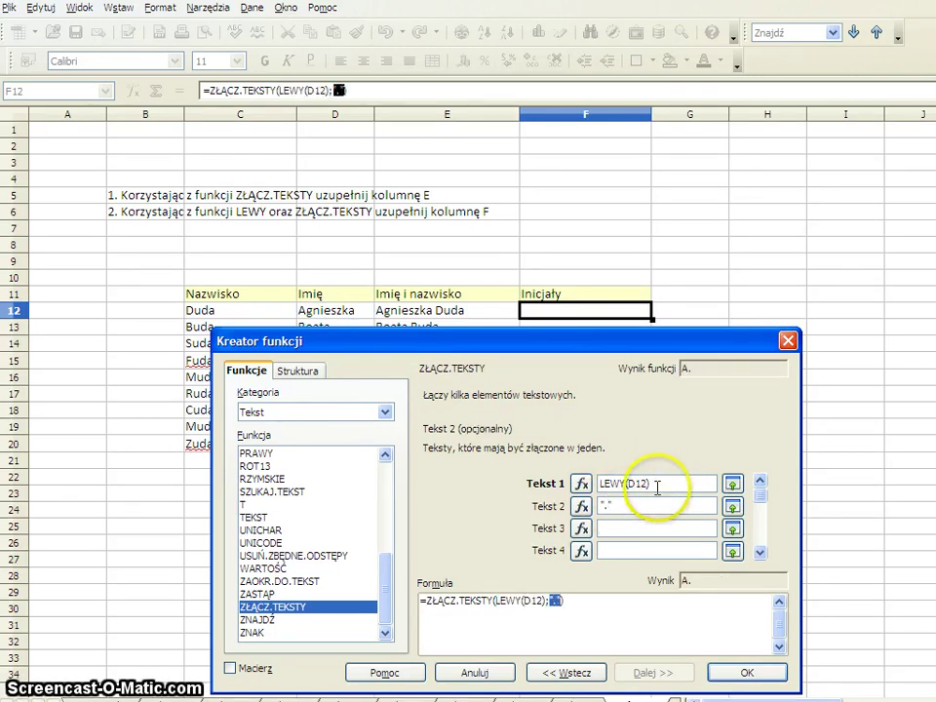
Reuse the LEWY expression as LEWY(C12) in Tekst 3 and set Tekst 4 to a quoted period ".".
click(648, 485)
key(ctrl+c)
click(652, 527)
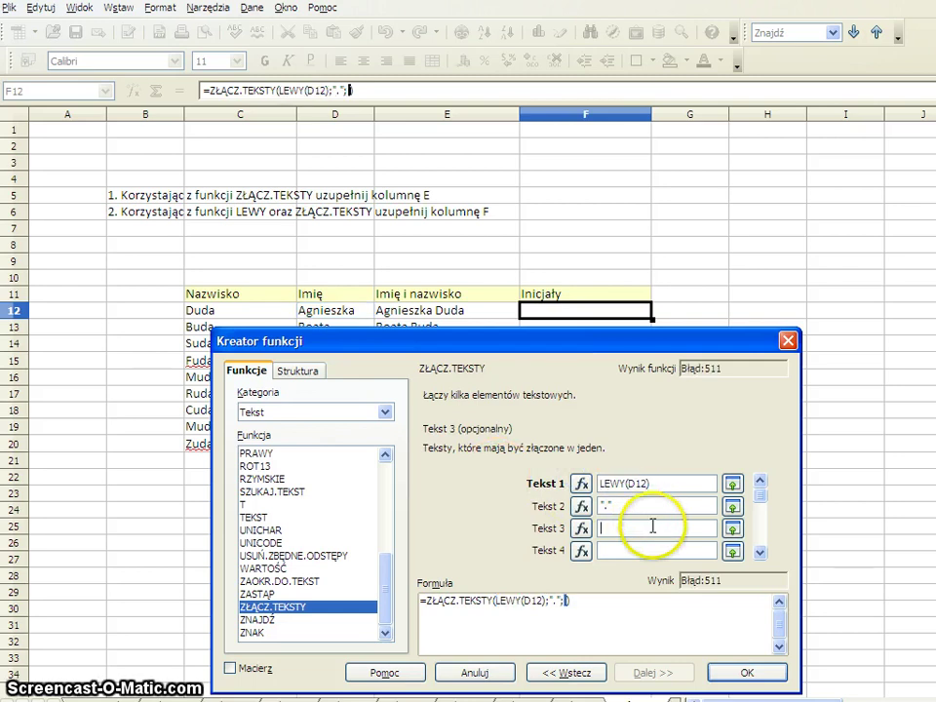
key(ctrl+v)
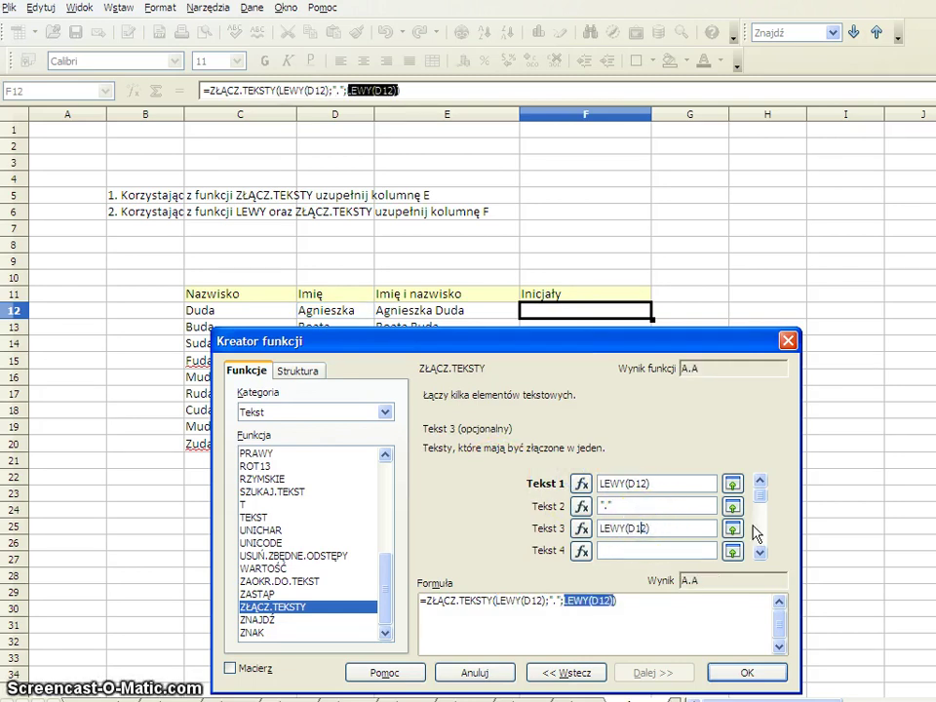
key(Left)
key(Left)
key(BackSpace)
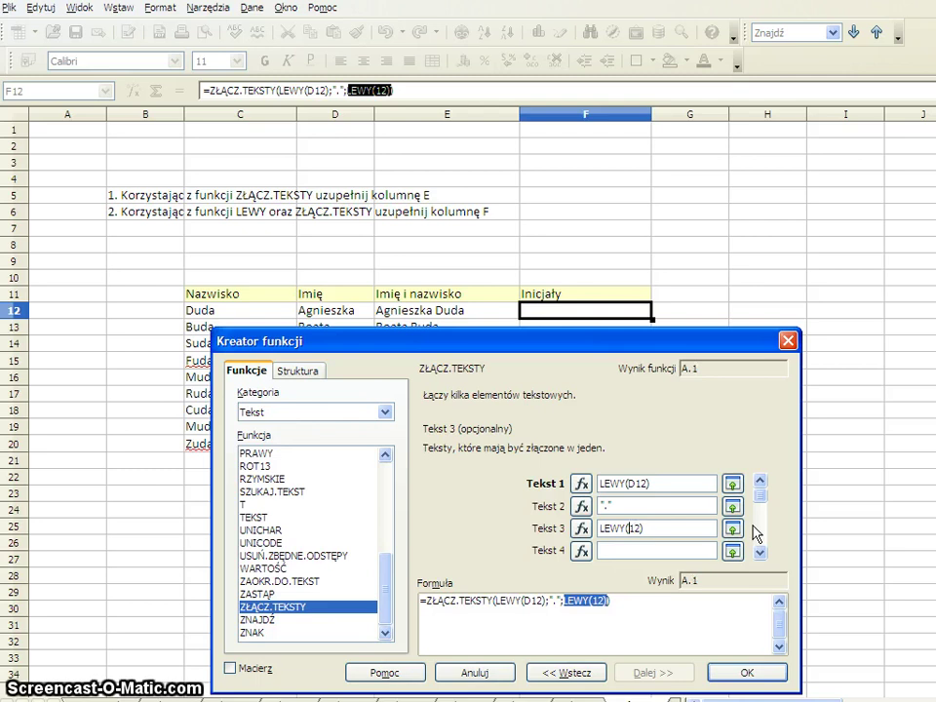
text(C)
click(619, 552)
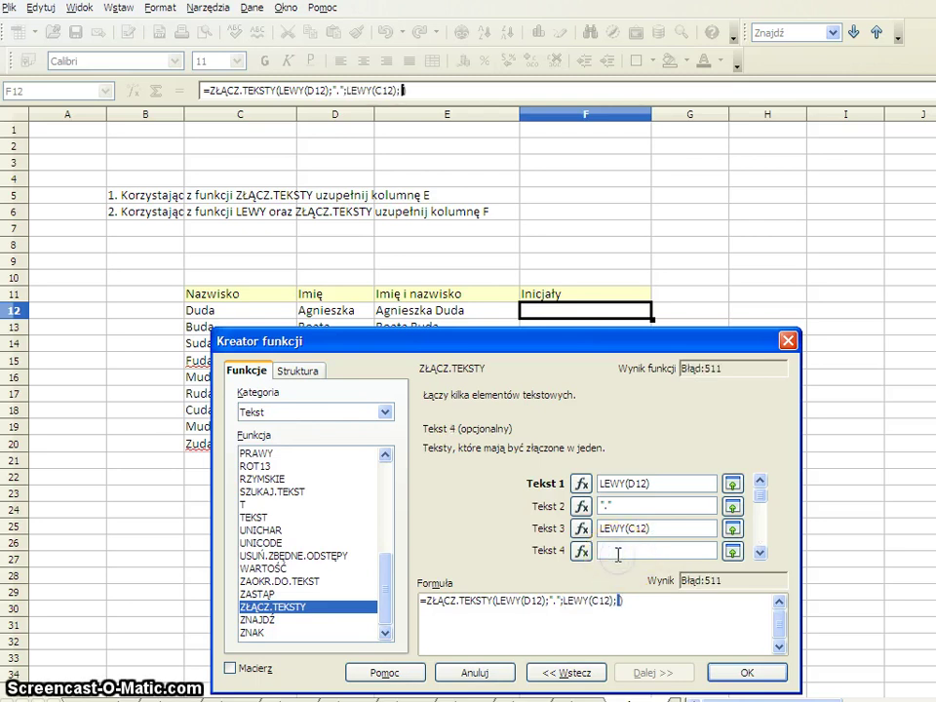
text(".)
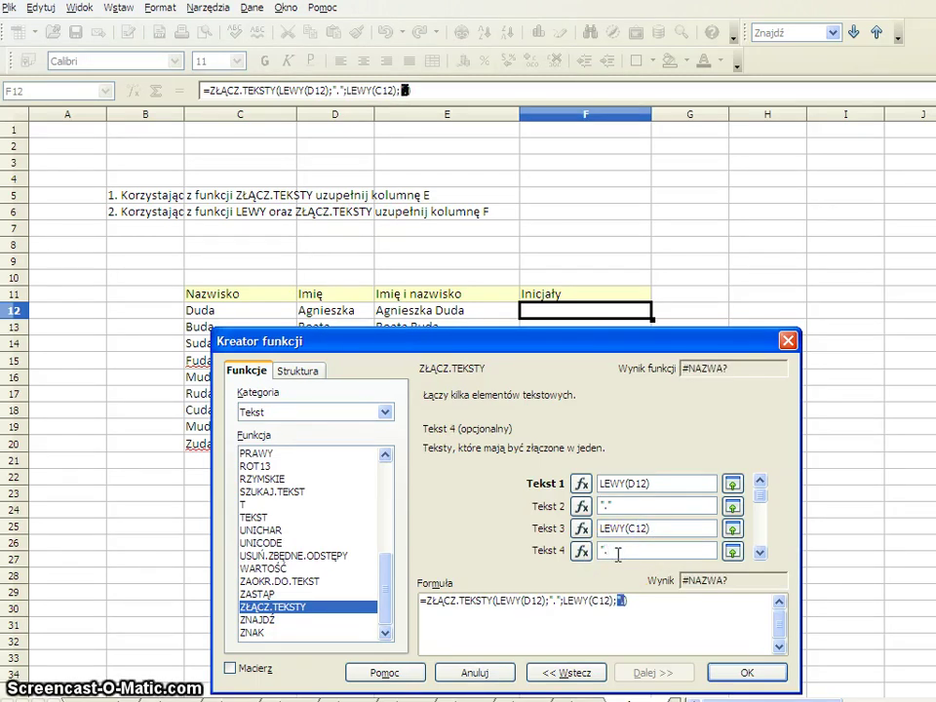
text(")
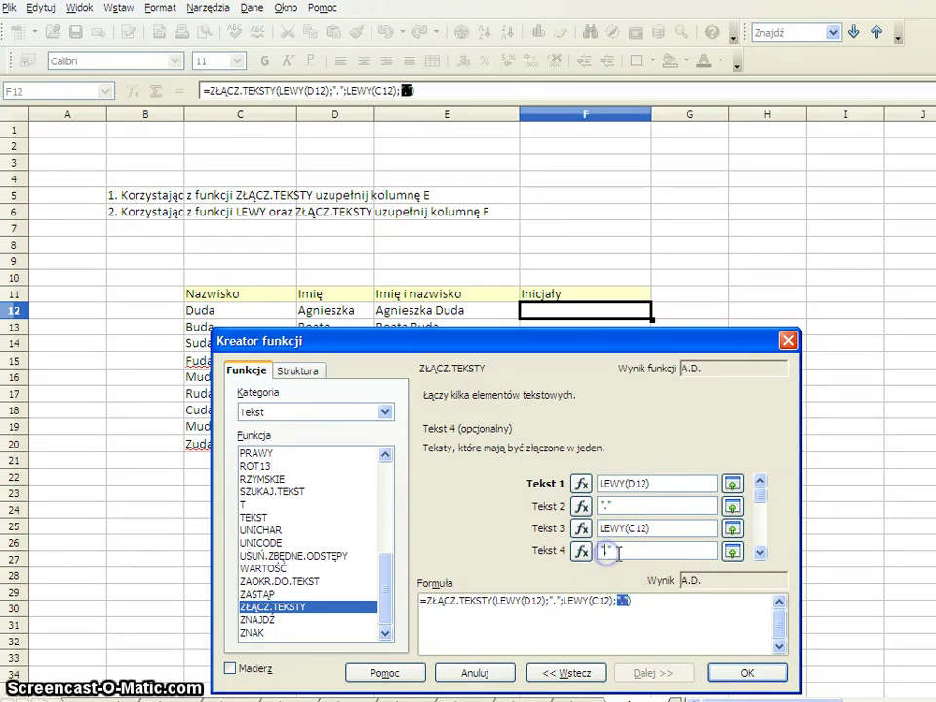
click(638, 528)
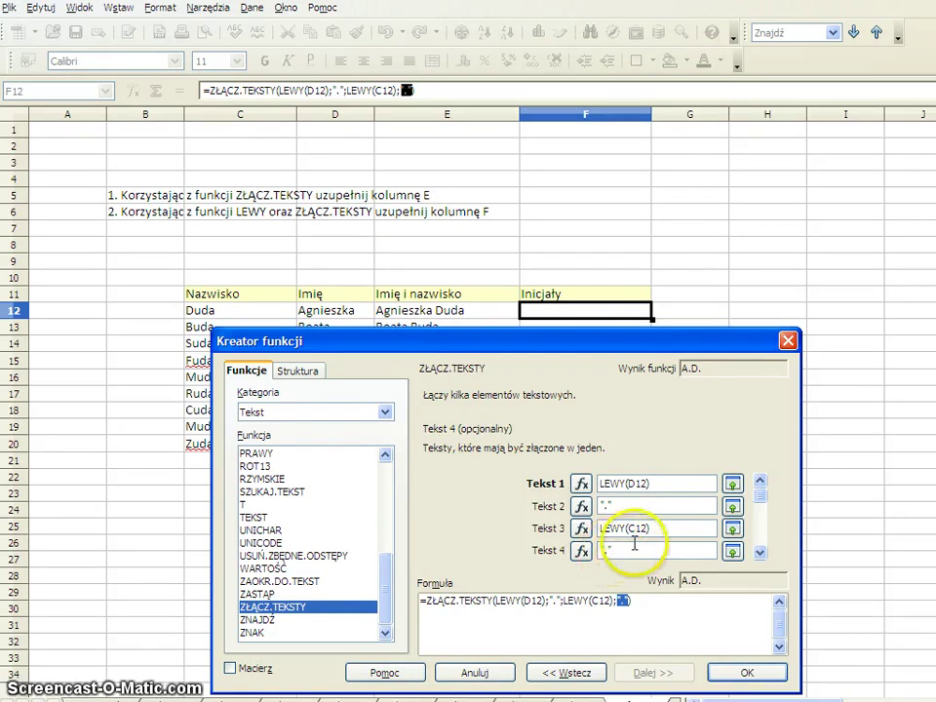
Accept the initials formula in F12 and fill it down to F20.
double_click(666, 528)
double_click(669, 551)
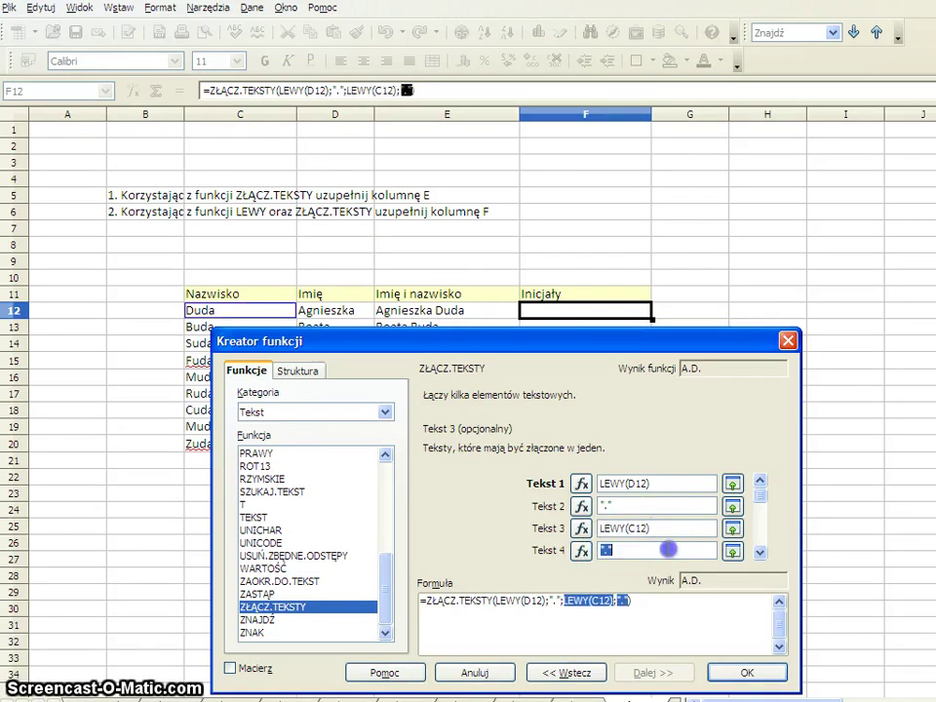
click(747, 673)
drag(652, 320, 660, 450)
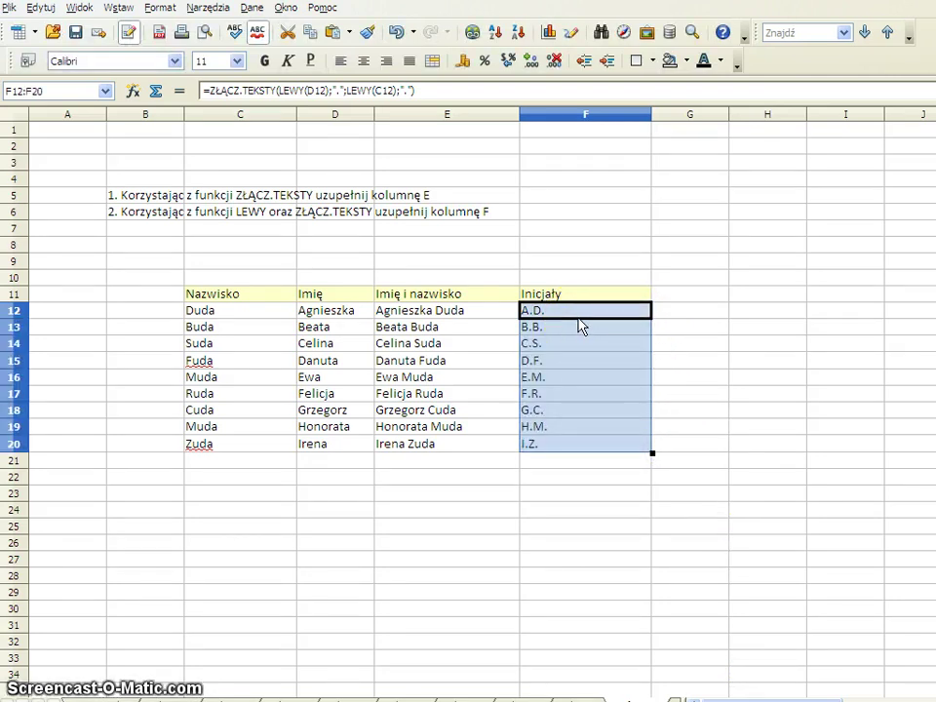
Compare the initials formulas in F12 and F13, and review the Tekst 1 and Tekst 2 arguments of F12 in the function wizard.
click(573, 314)
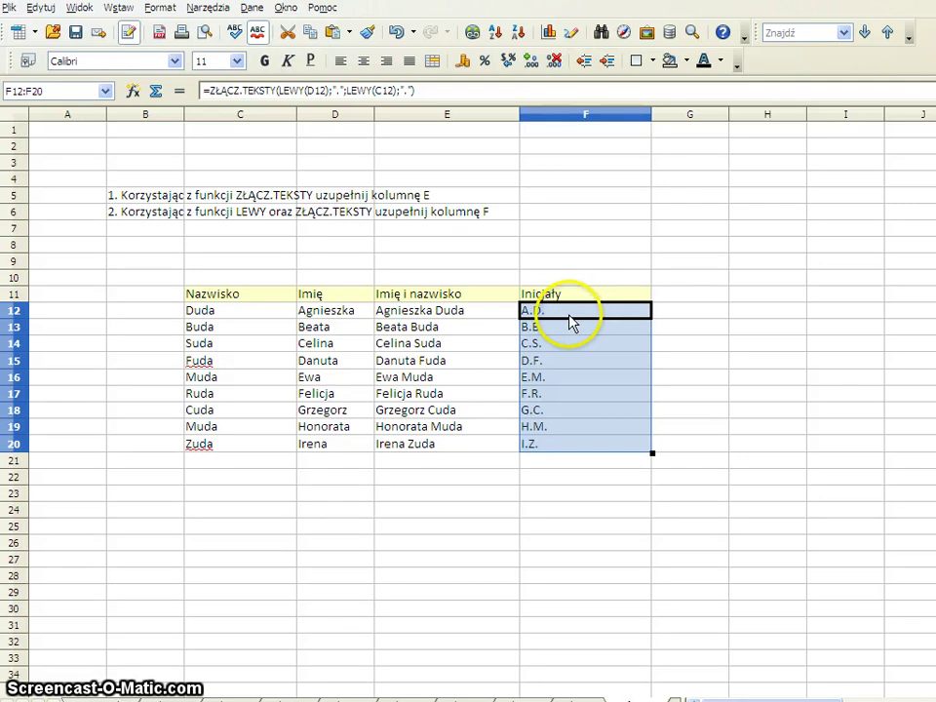
click(569, 327)
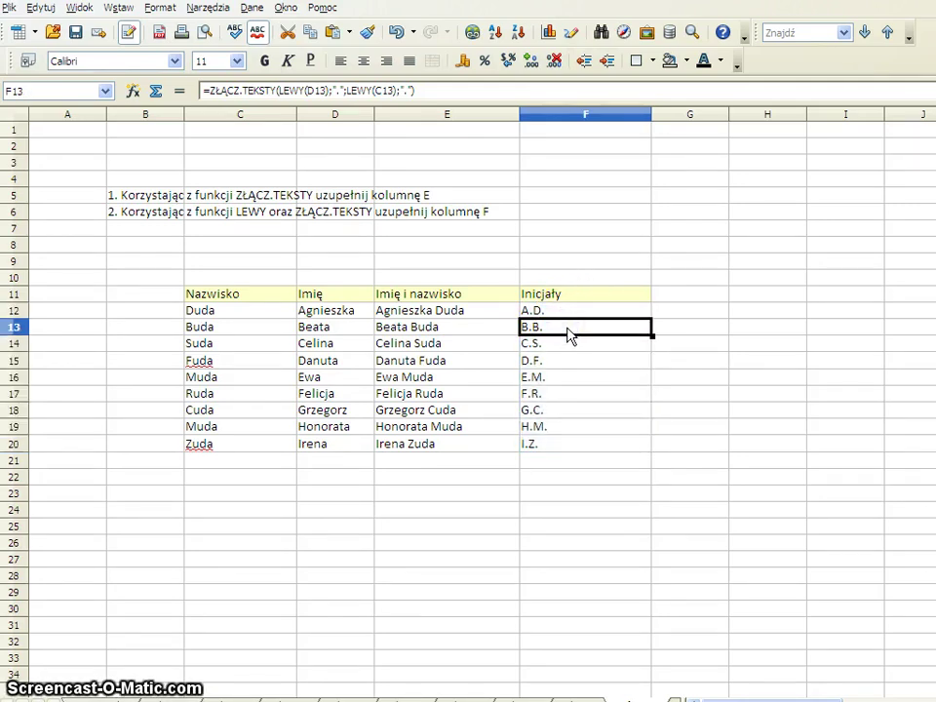
click(556, 310)
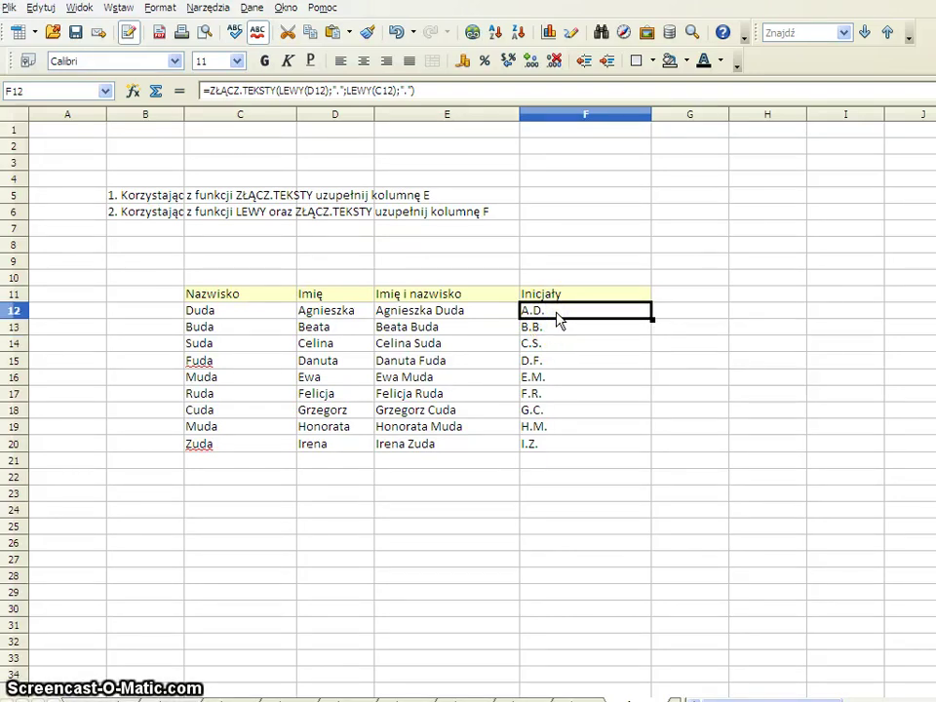
click(133, 91)
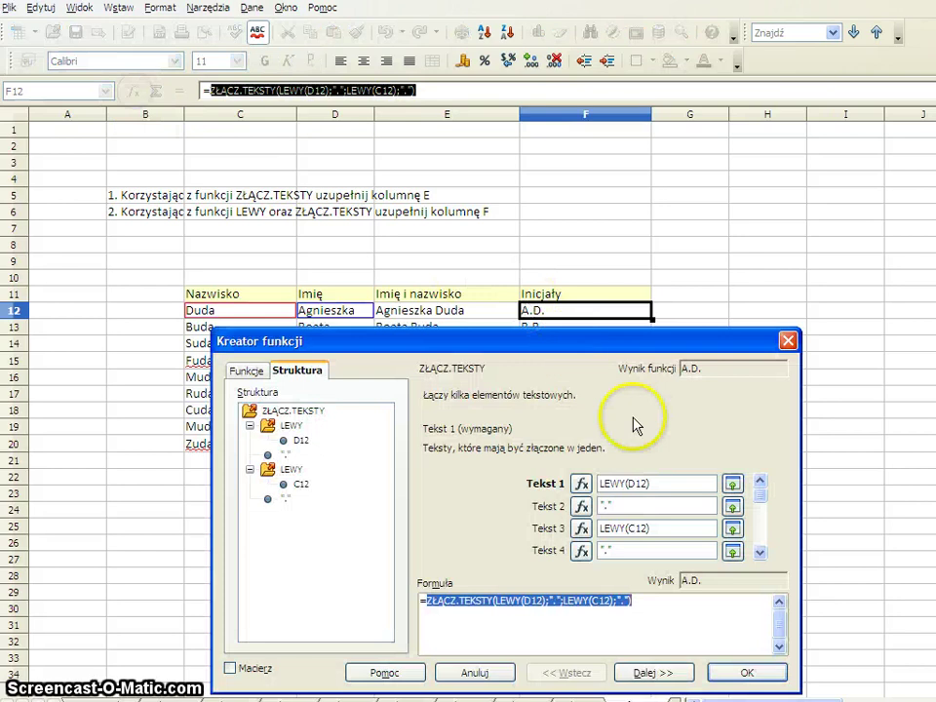
click(685, 483)
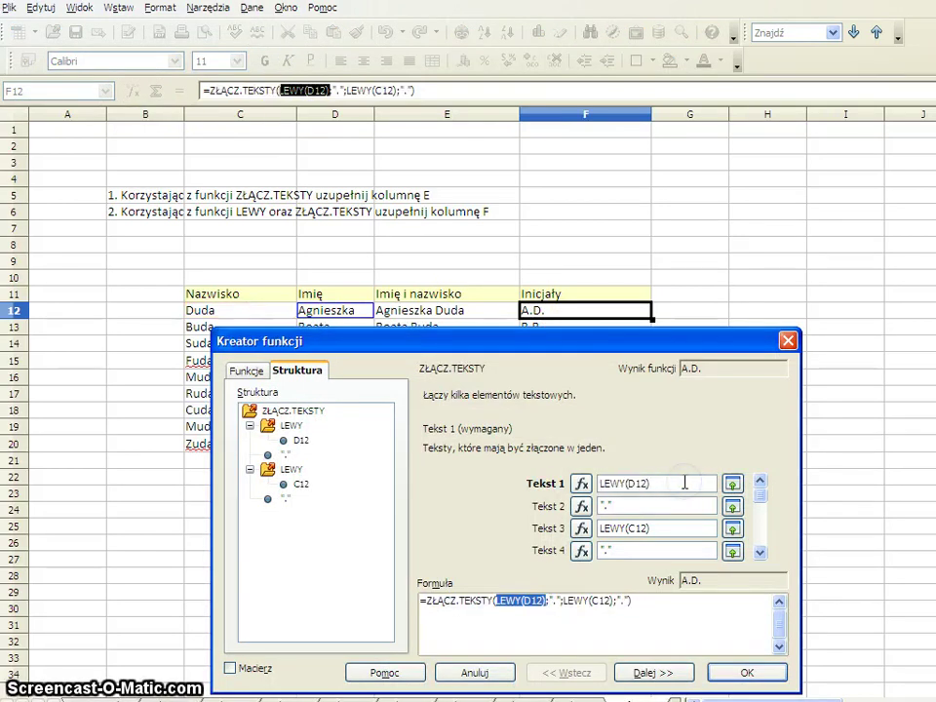
drag(543, 352, 542, 303)
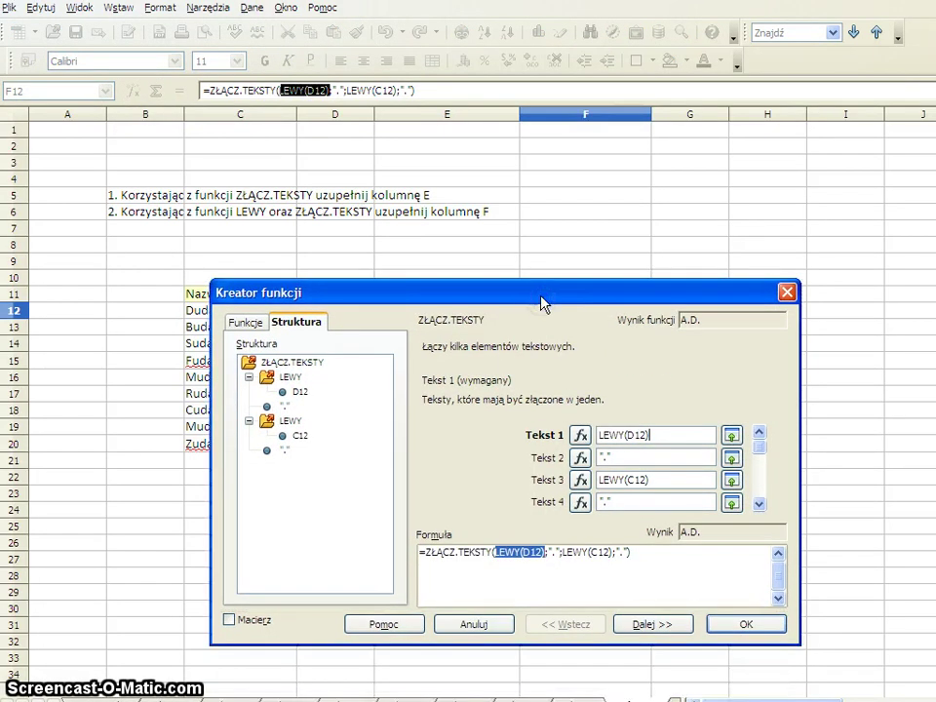
click(618, 455)
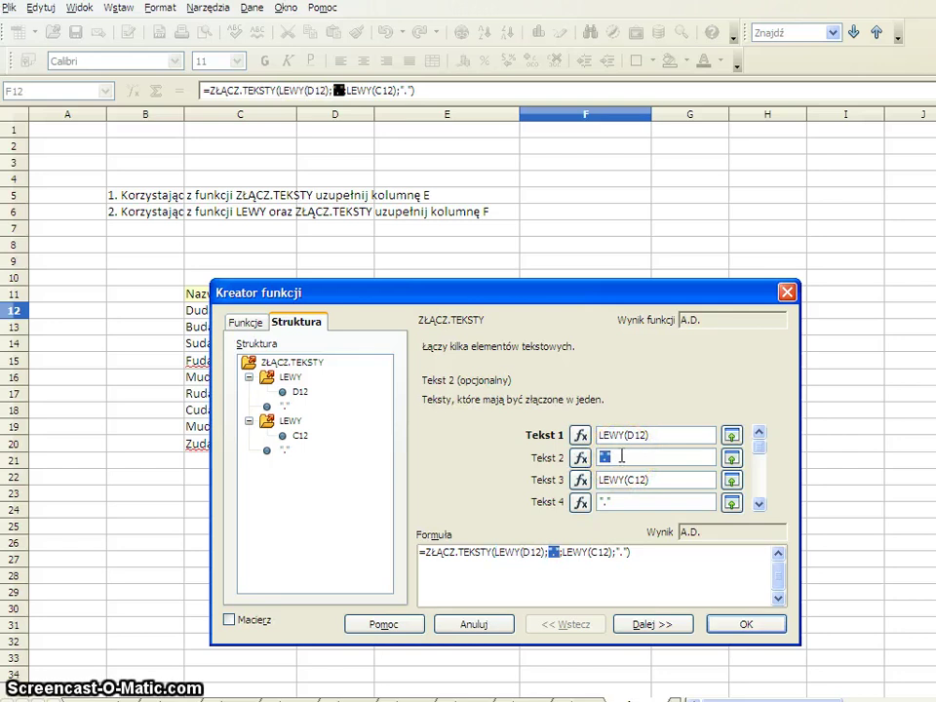
click(726, 624)
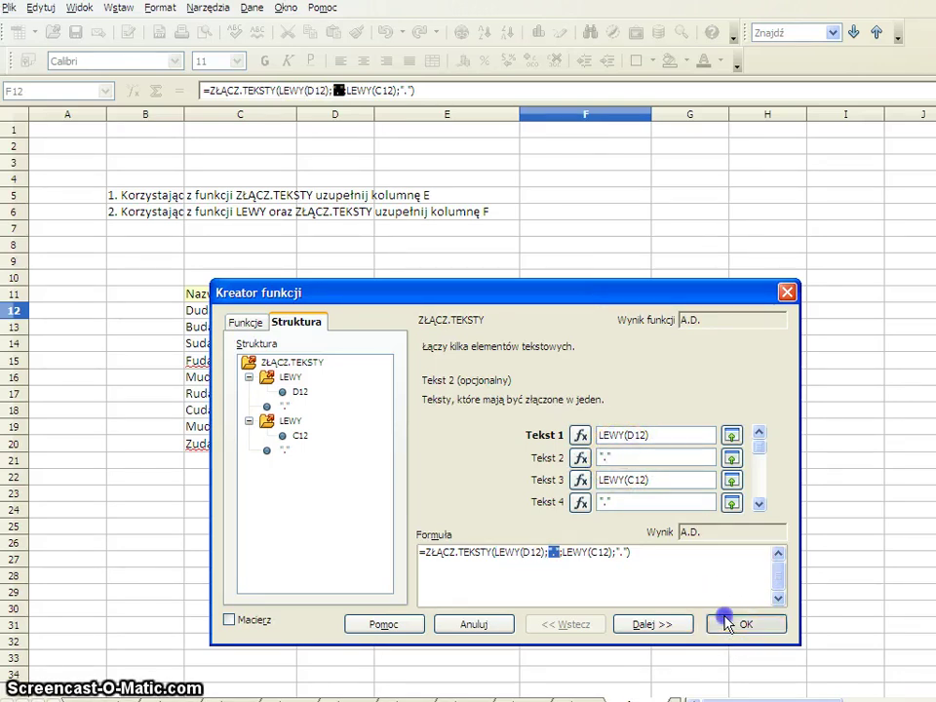